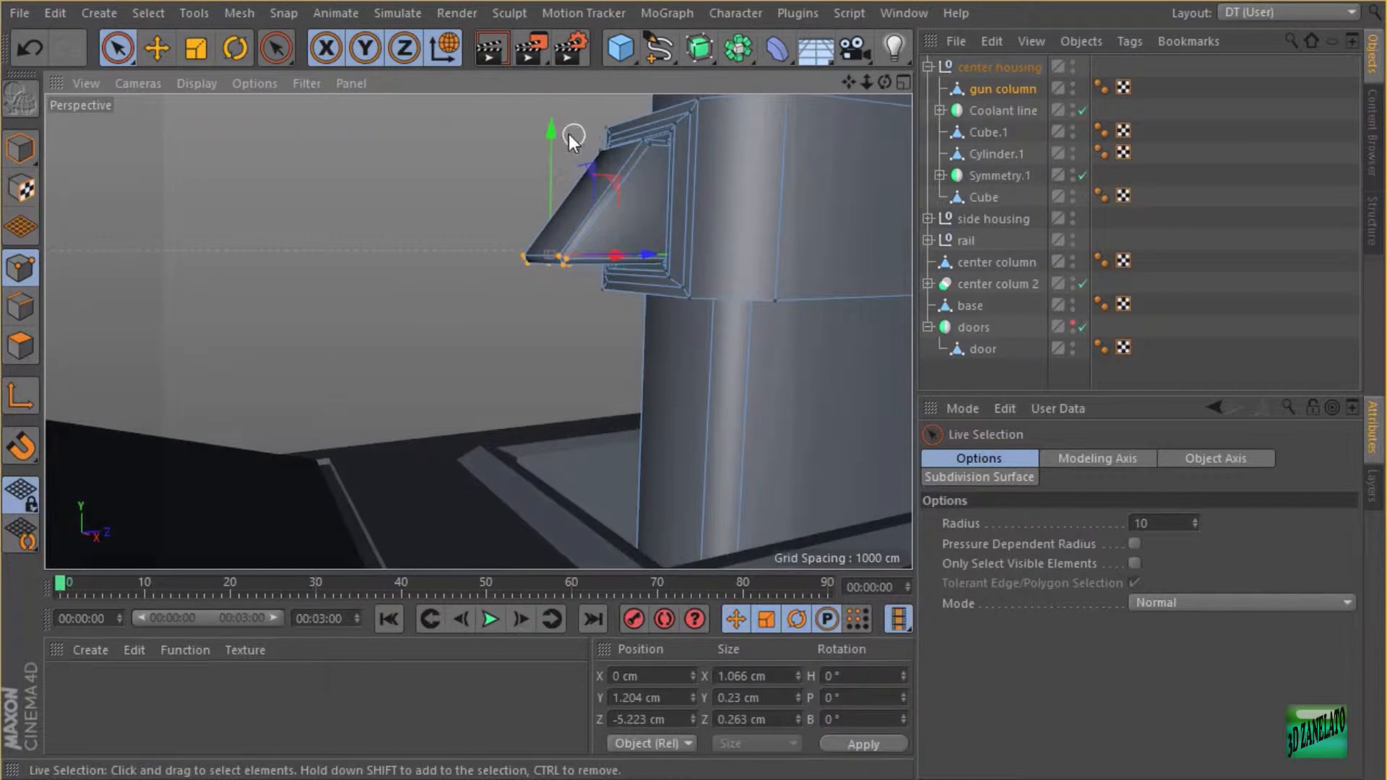
- Raise the selected tip points of the gun column's protruding wedge to about Y 1.37 cm
left_click_drag(557, 132, 565, 118)
left_click_drag(669, 168, 544, 254, "alt")
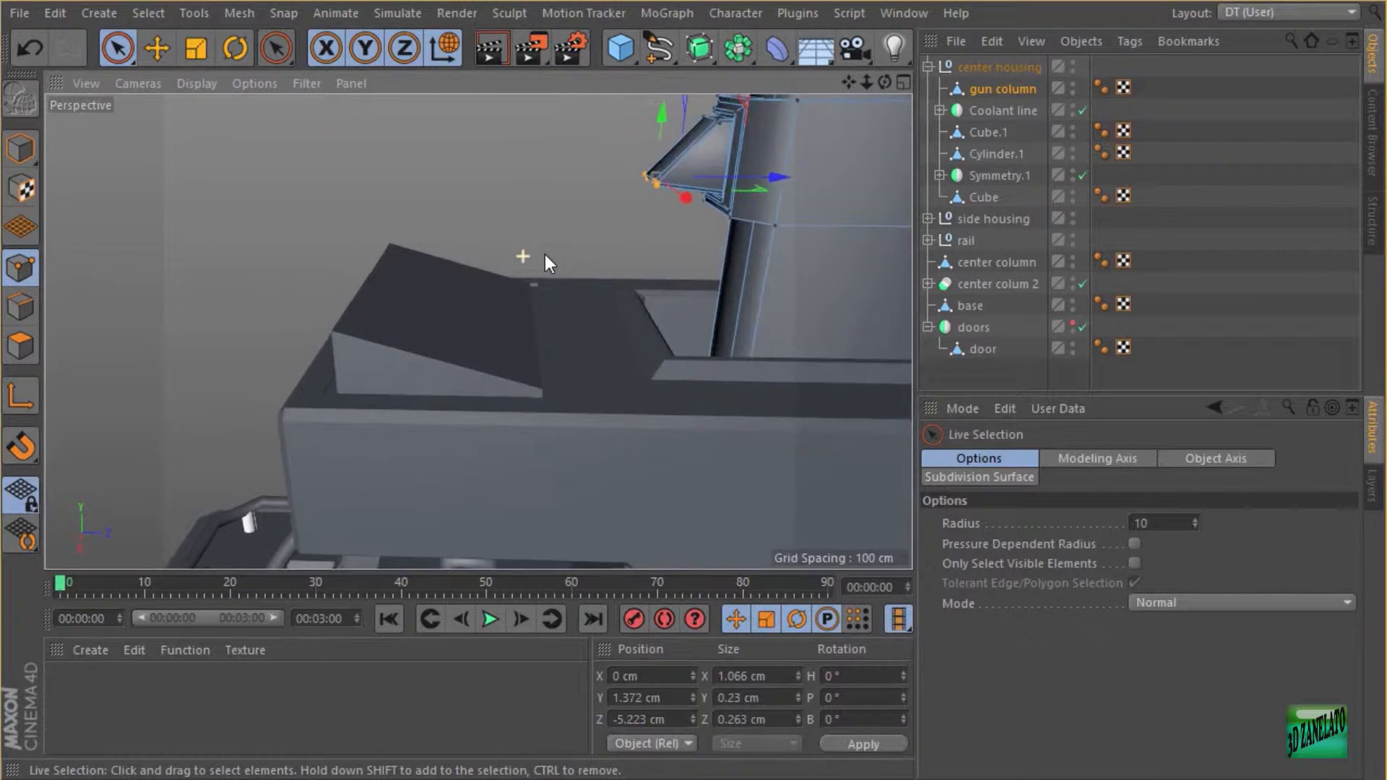
left_click_drag(350, 277, 588, 378, "alt")
left_click_drag(333, 285, 345, 270, "alt")
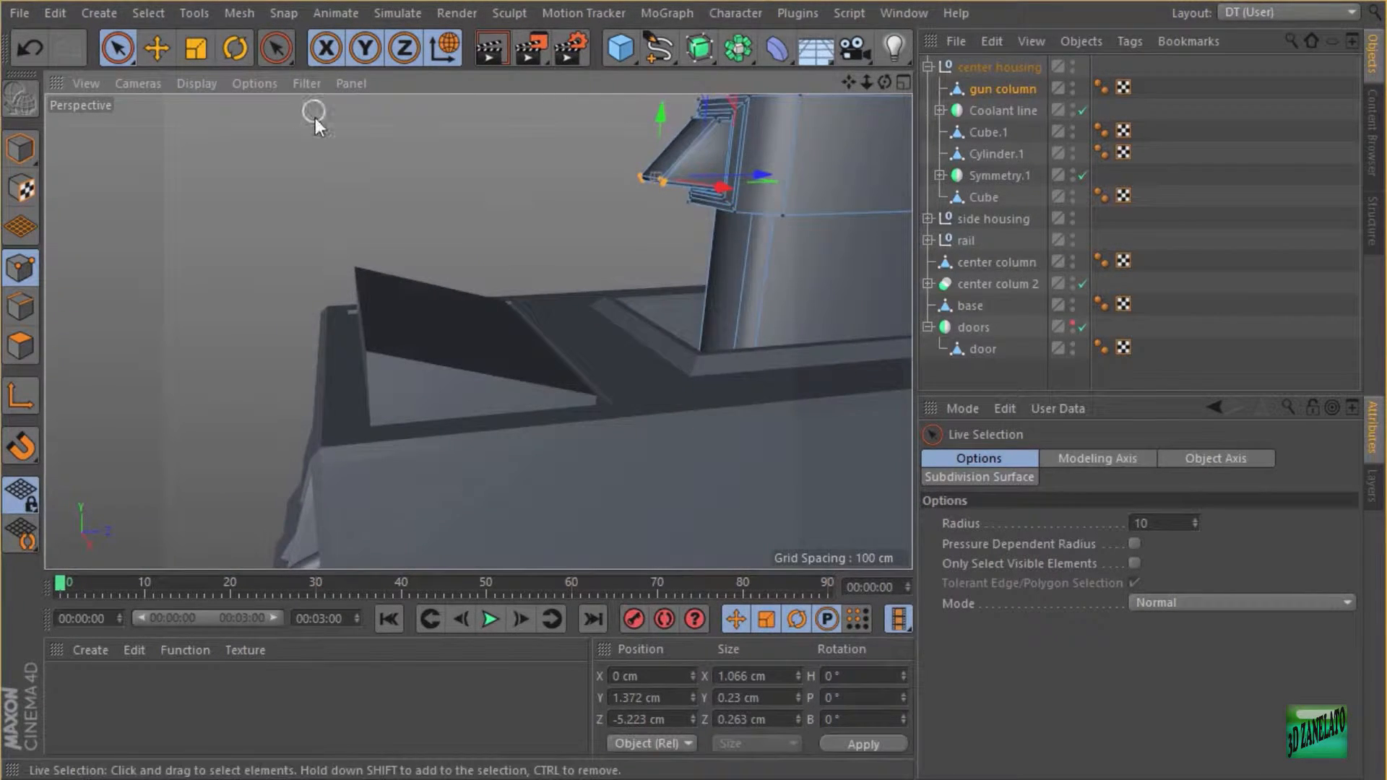
- Restrict Live Selection to visible elements and select only Cube's narrow top strip polygon between the sloped wedge and the column recess
left_click(20, 346)
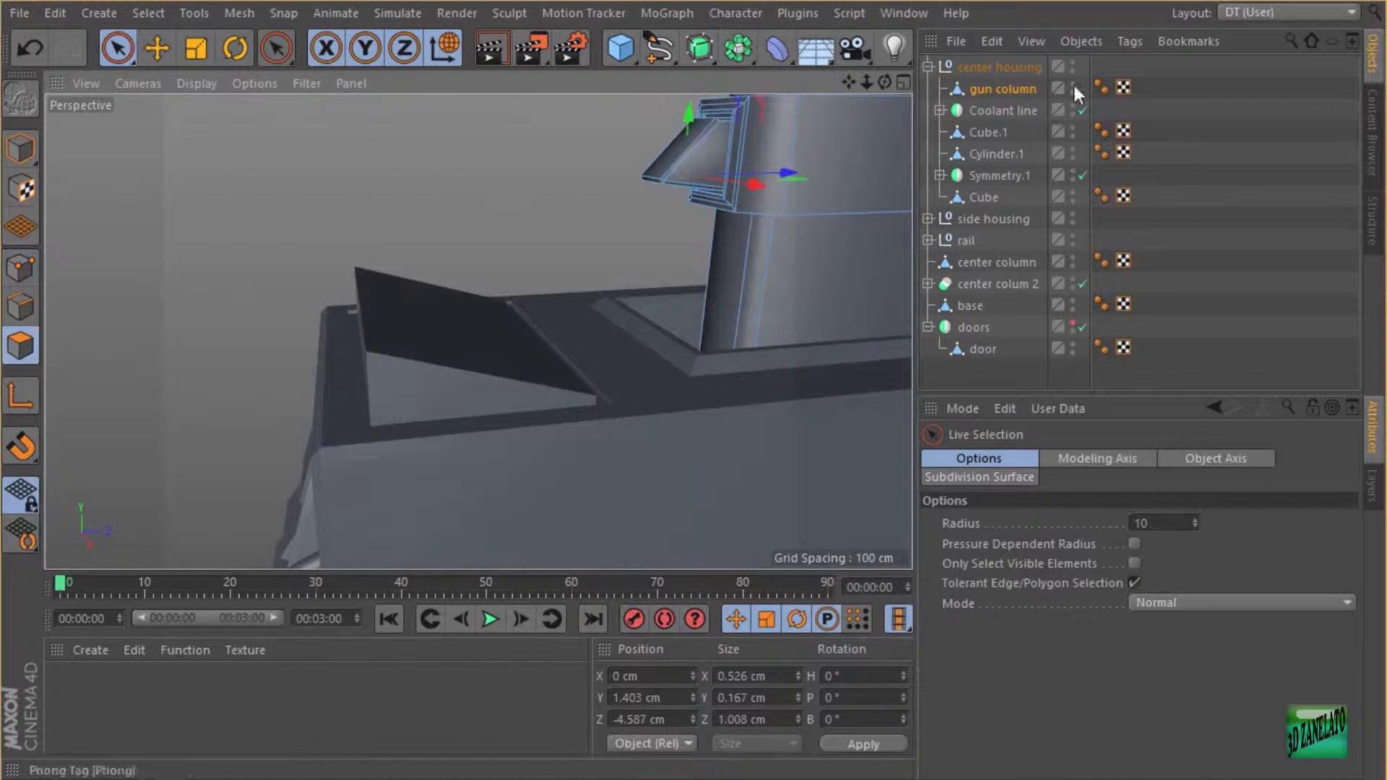
left_click(1001, 85)
left_click(983, 197)
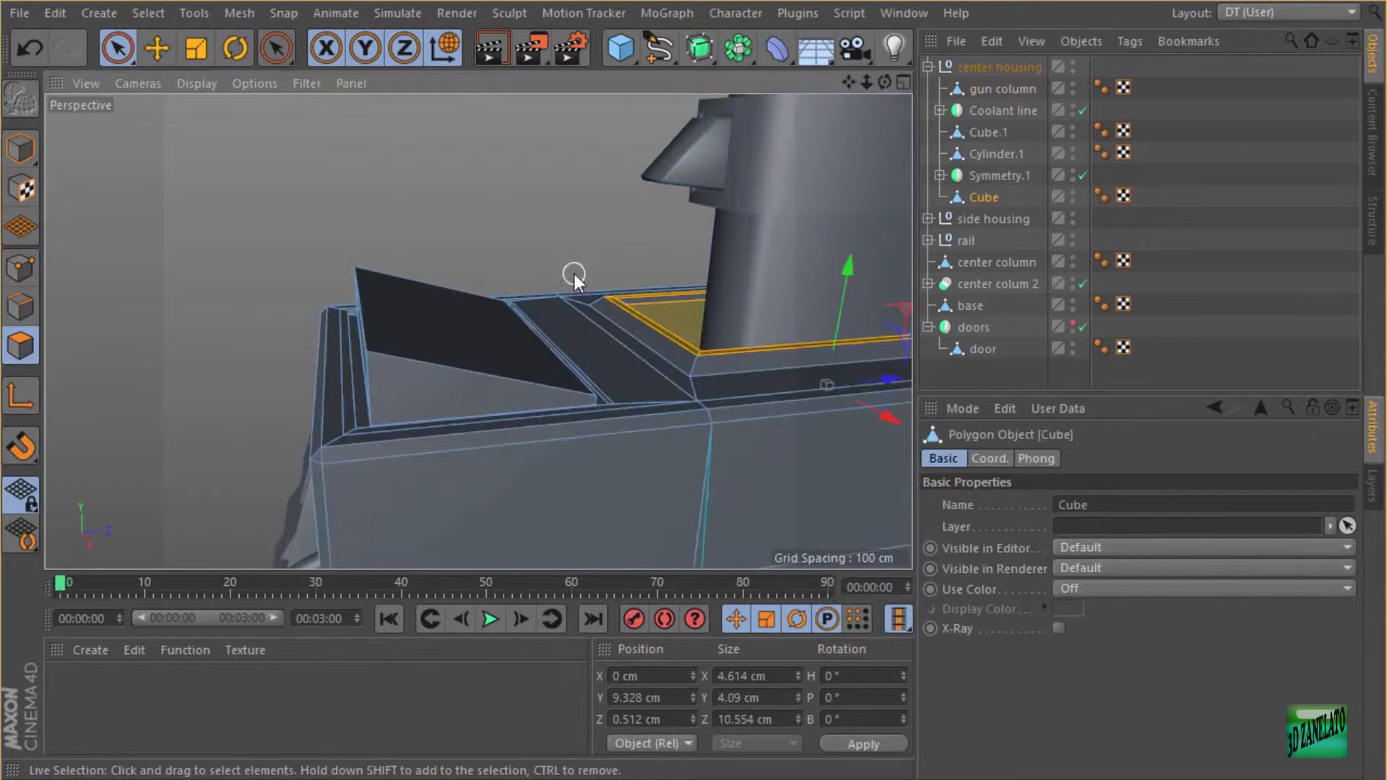
left_click_drag(574, 274, 596, 389, "alt")
left_click(627, 385)
left_click_drag(608, 313, 685, 277, "alt")
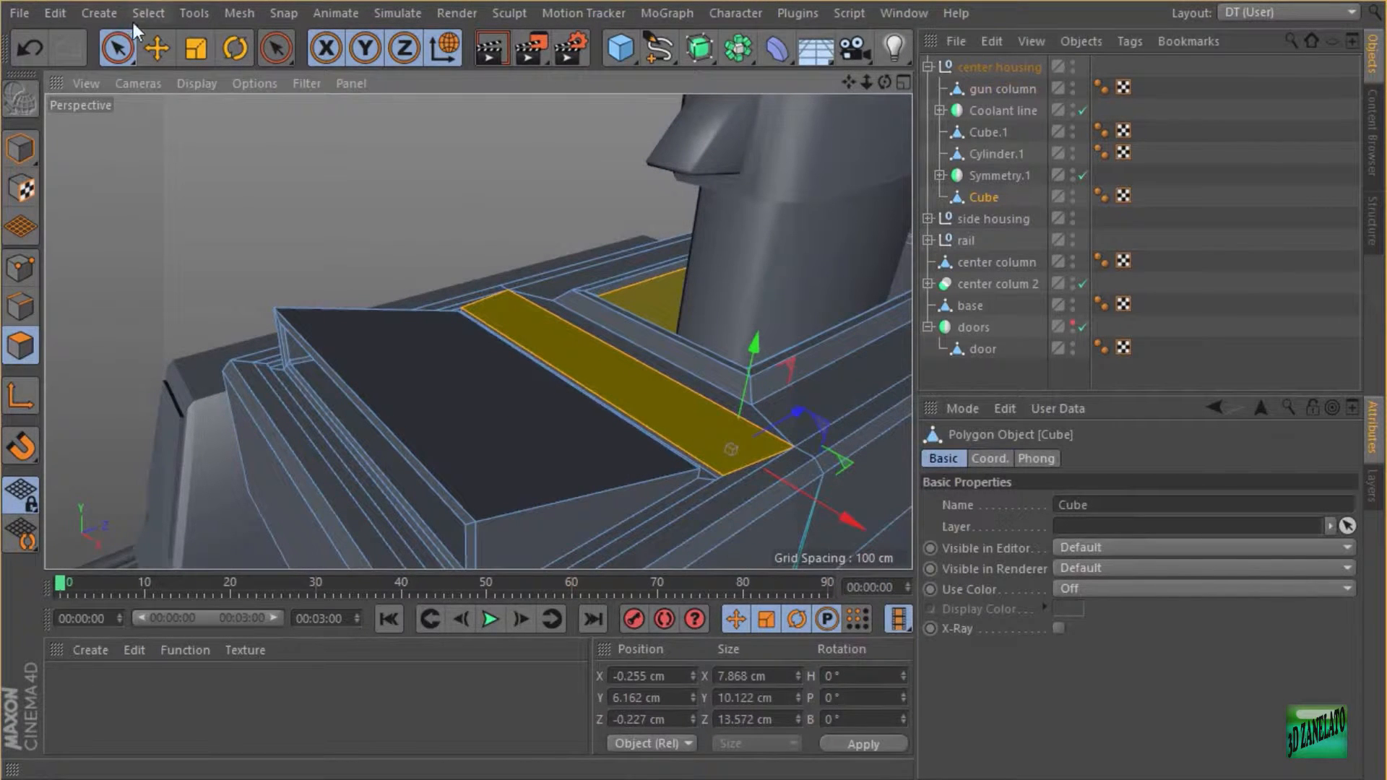
left_click(117, 47)
left_click(217, 79)
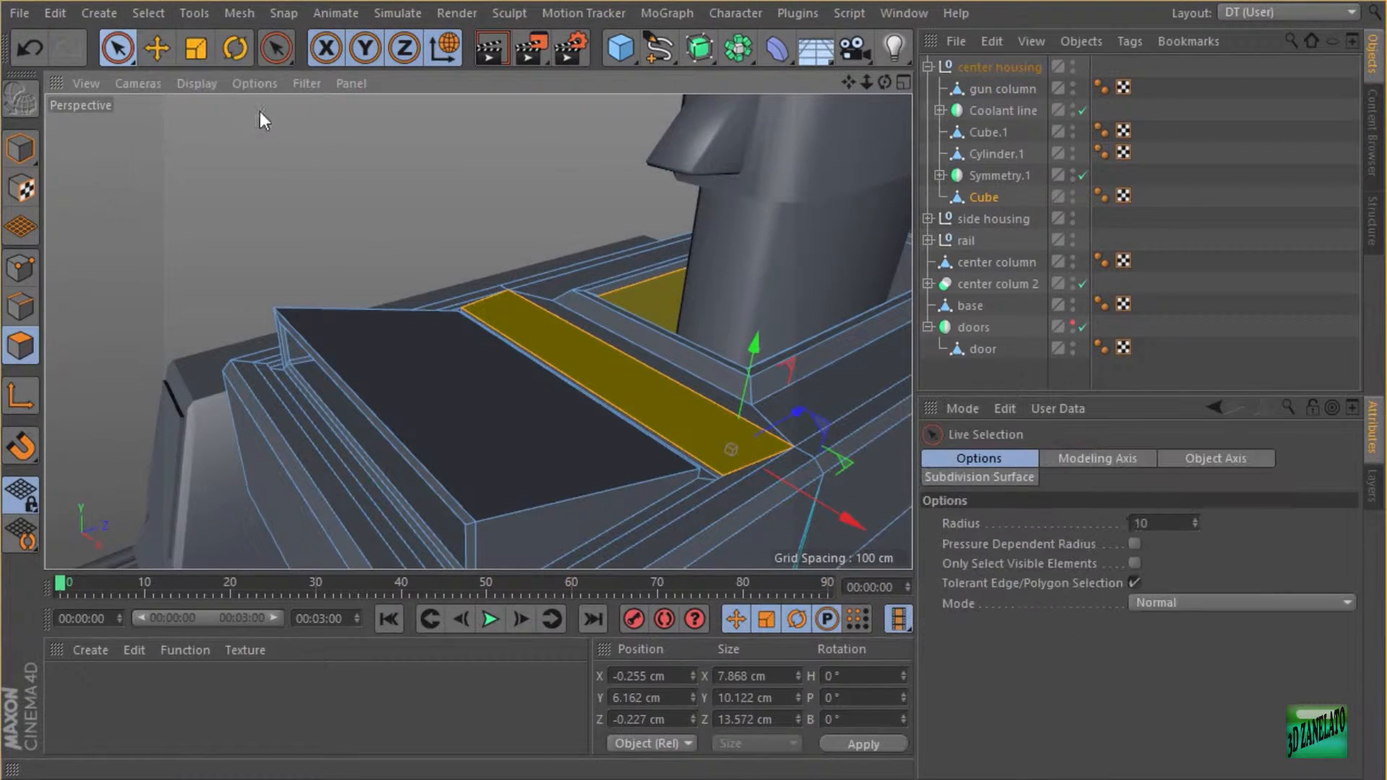
left_click(1134, 562)
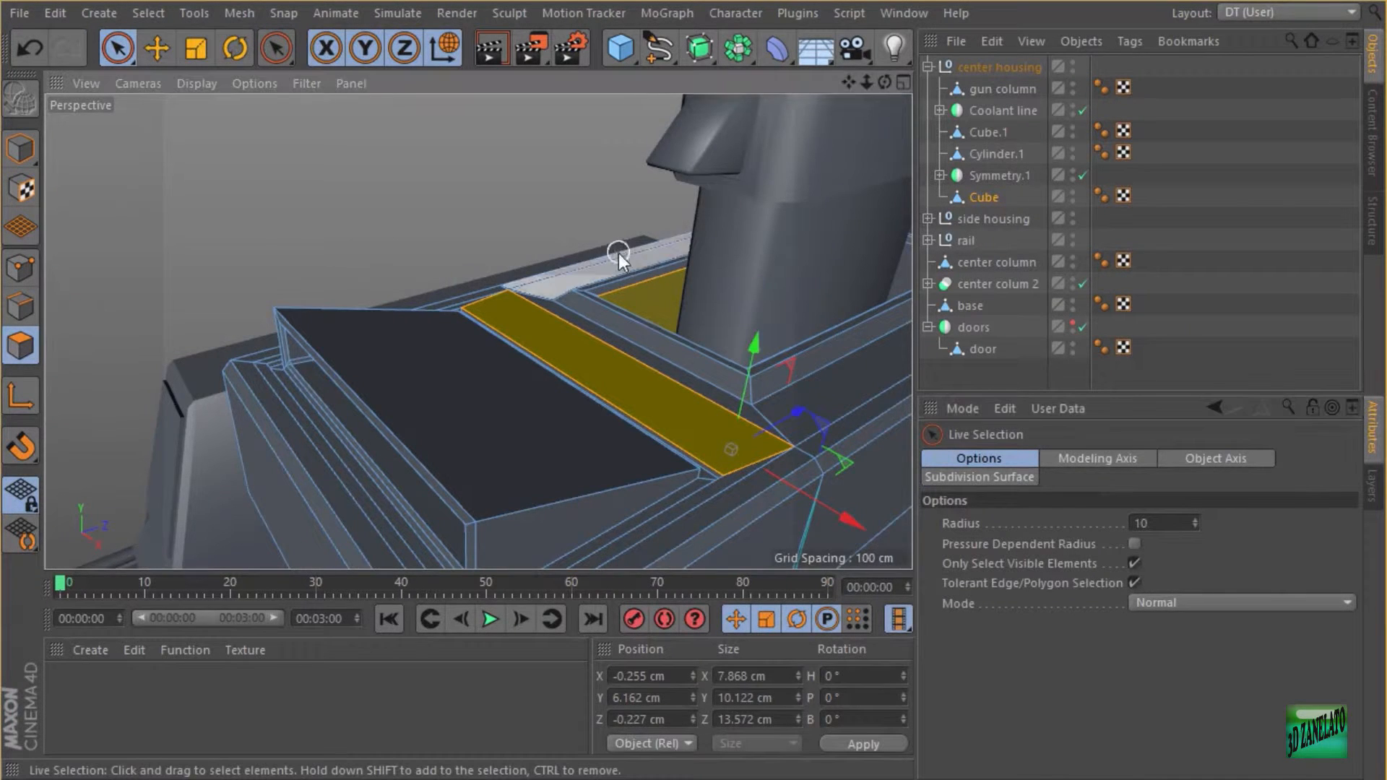
left_click_drag(618, 252, 519, 288, "alt")
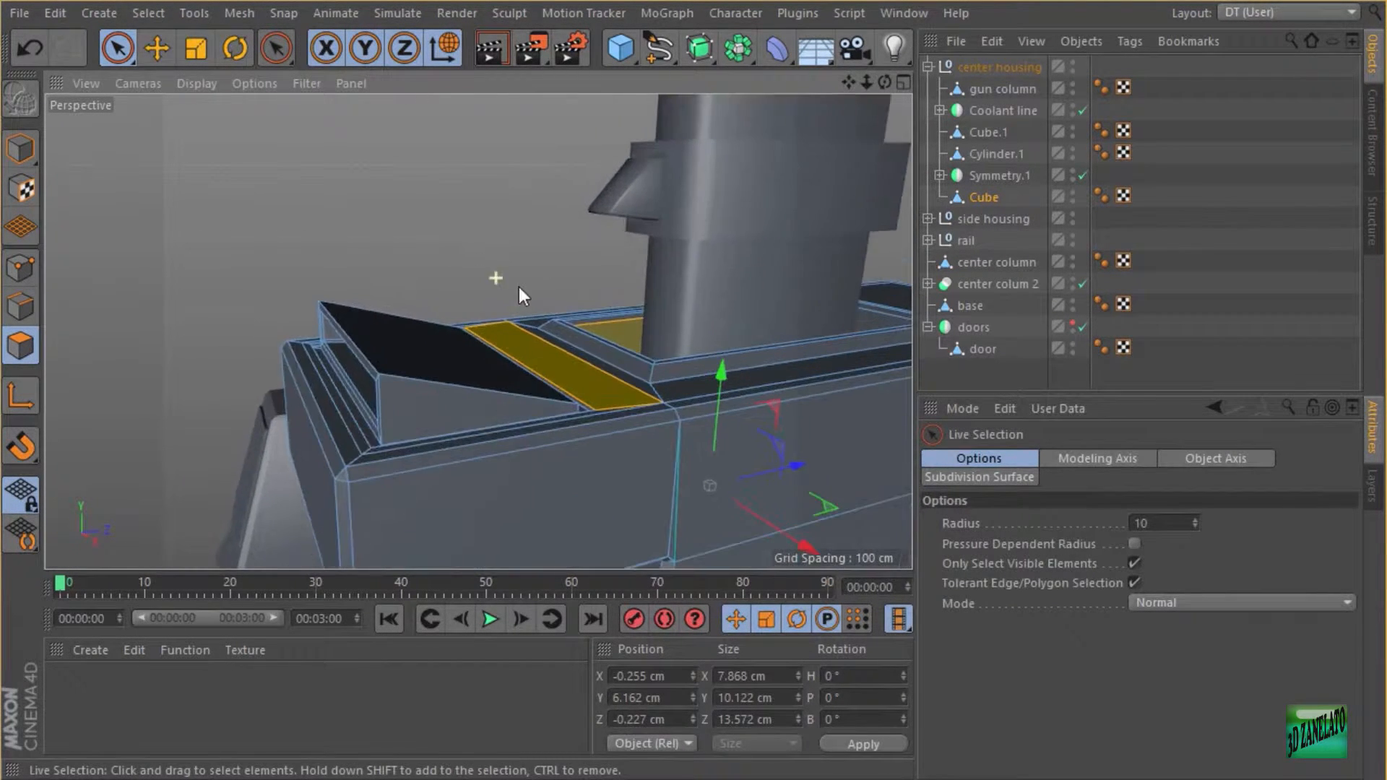
left_click(583, 376)
left_click_drag(585, 322, 574, 228, "alt")
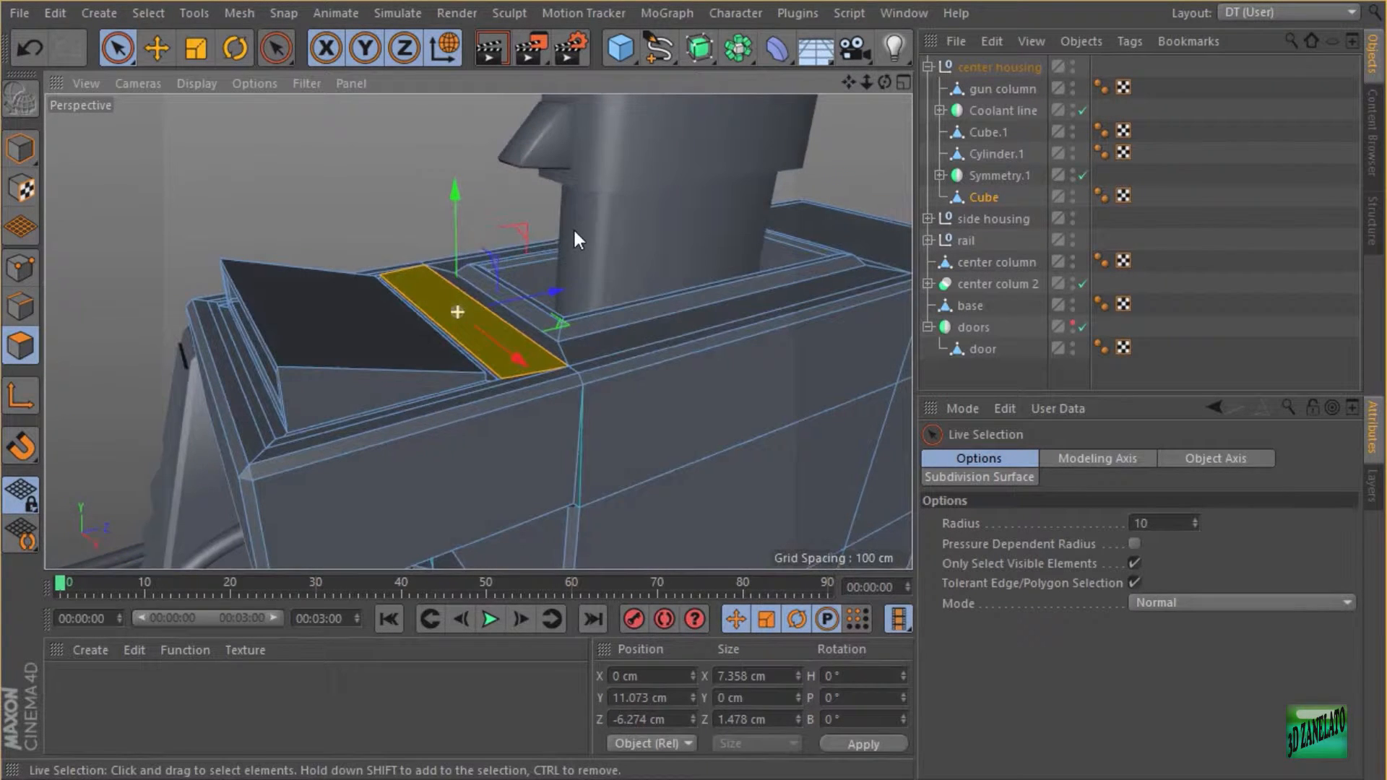
- Inset the selected strip by about 0.21 cm with Extrude Inner
right_click(572, 224)
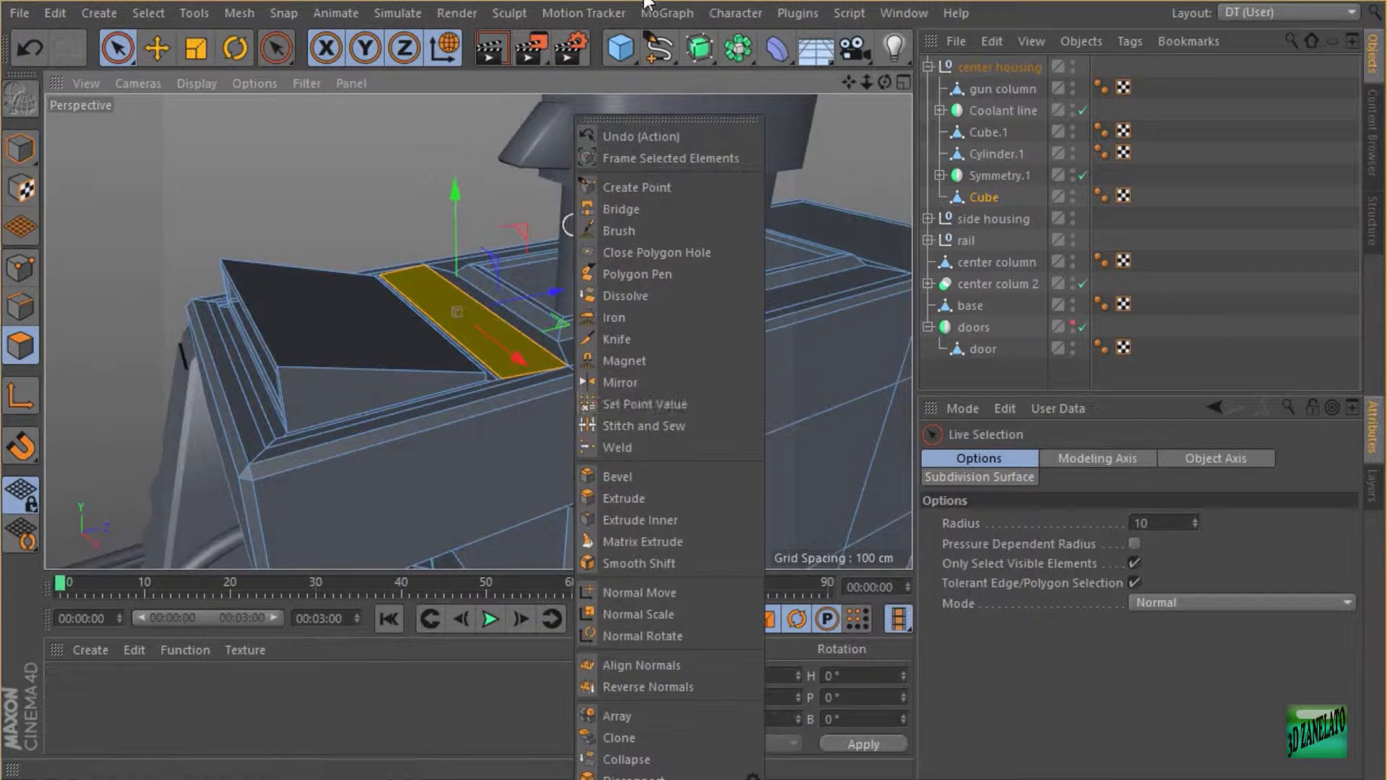
left_click(1219, 354)
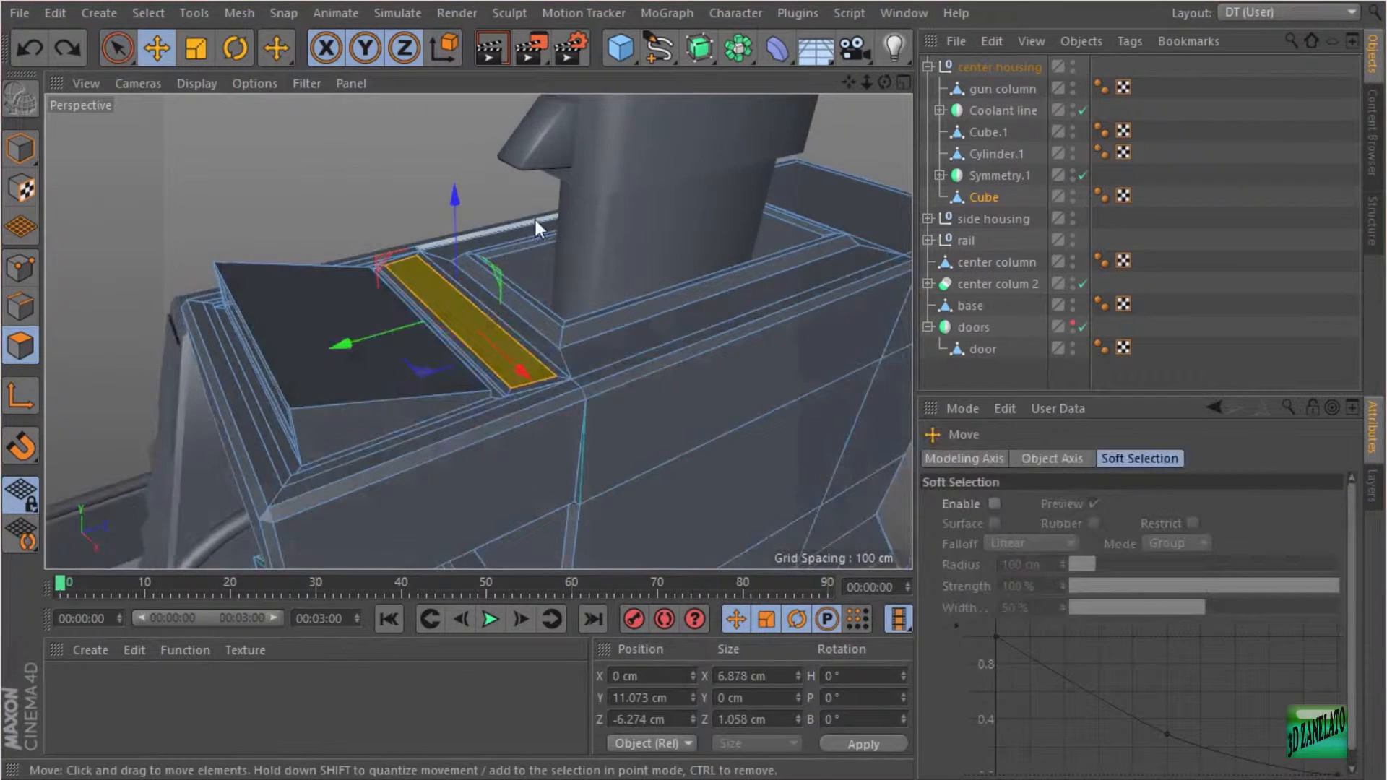
right_click(627, 241)
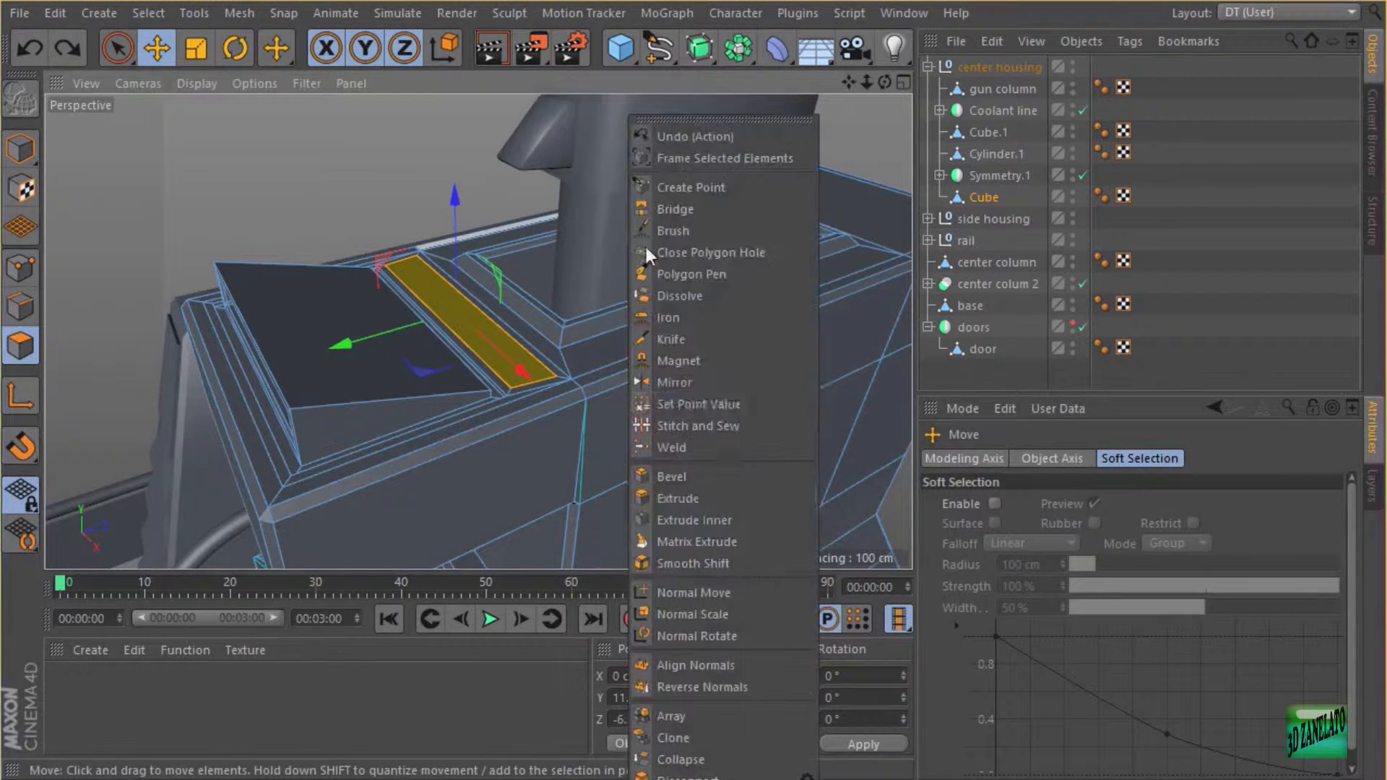
left_click(743, 520)
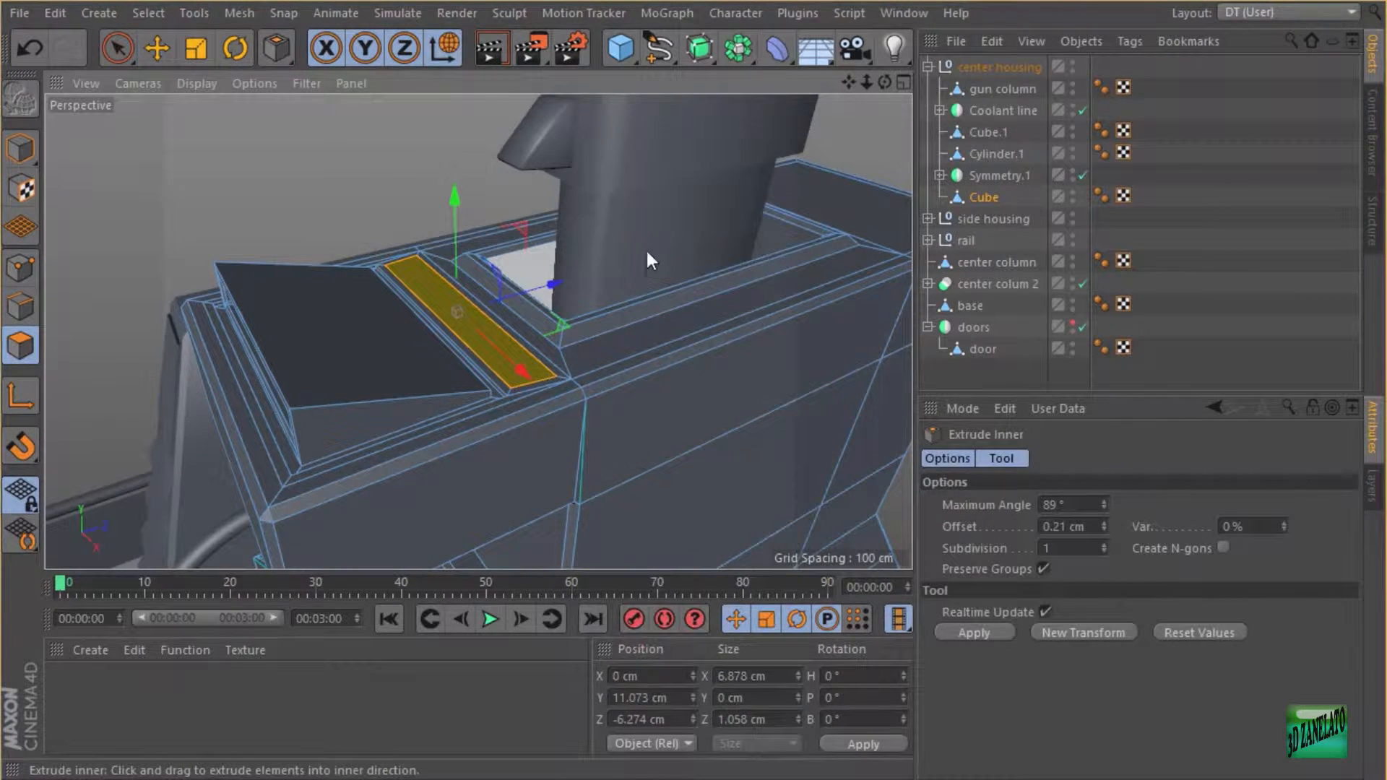
left_click_drag(652, 284, 640, 279)
- Scale the inset strip along X to about 3.32 cm and bevel it with 0.1 cm offset and 0.1 cm extrusion
left_click(196, 49)
left_click_drag(292, 224, 327, 292, "alt")
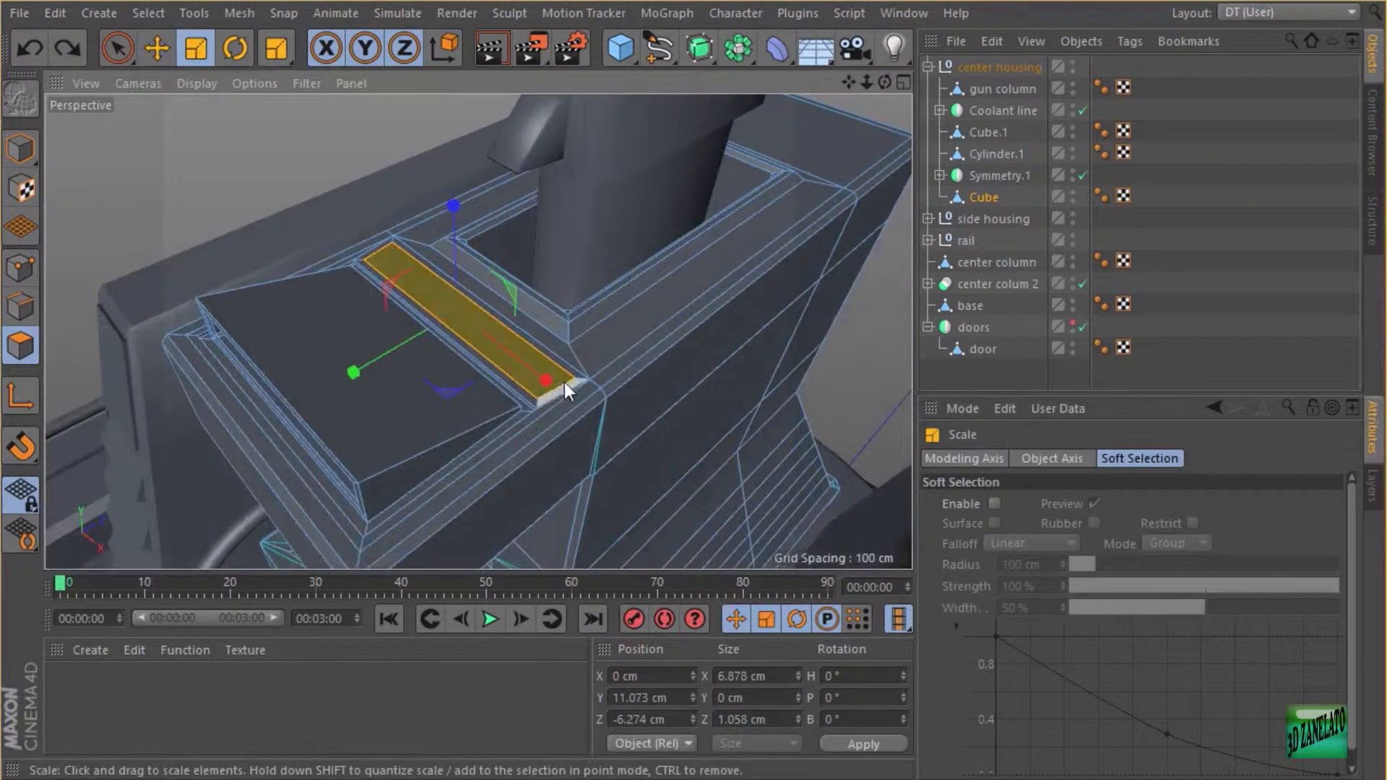
left_click_drag(549, 379, 436, 209)
right_click(391, 168)
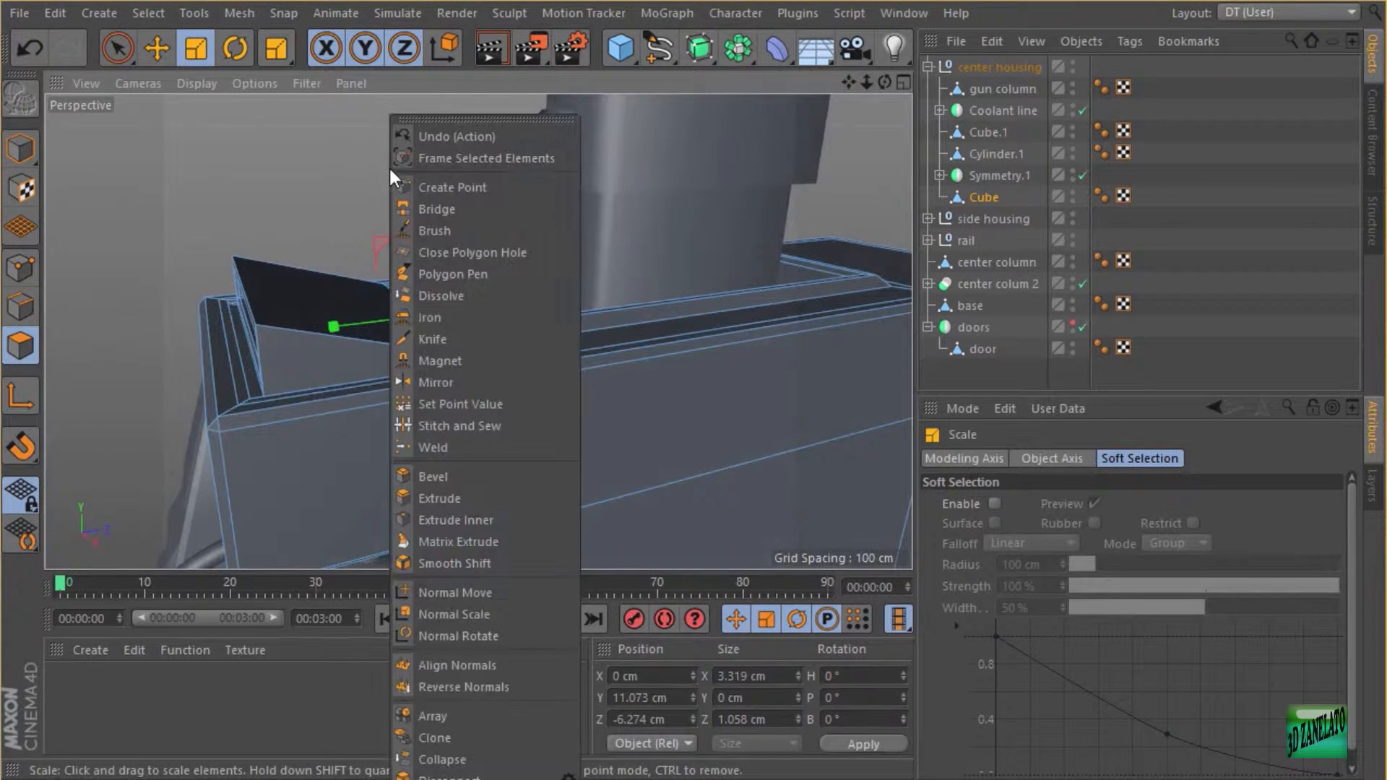
left_click(459, 477)
left_click_drag(460, 477, 406, 237, "alt")
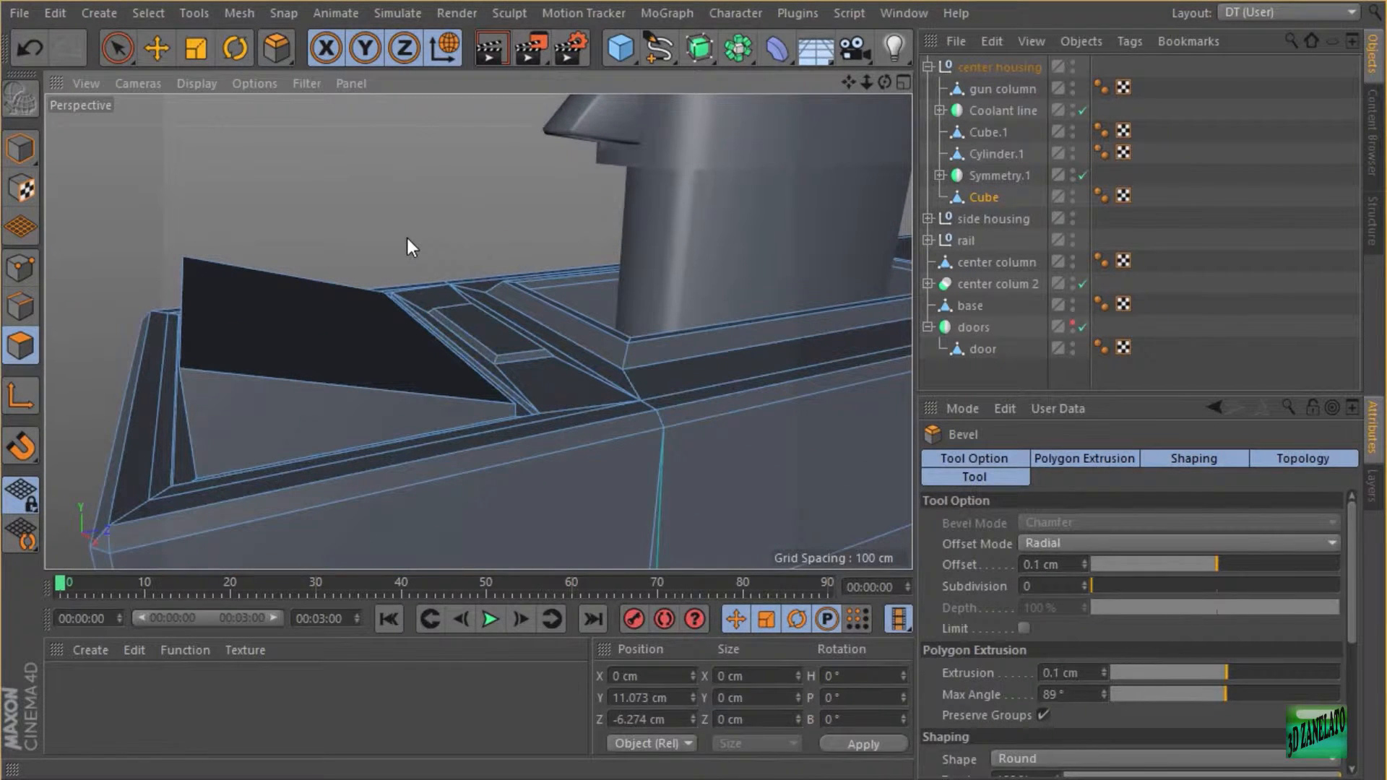
- Scale the top polygon of the raised pad along X to about 2.21 cm
right_click(407, 244)
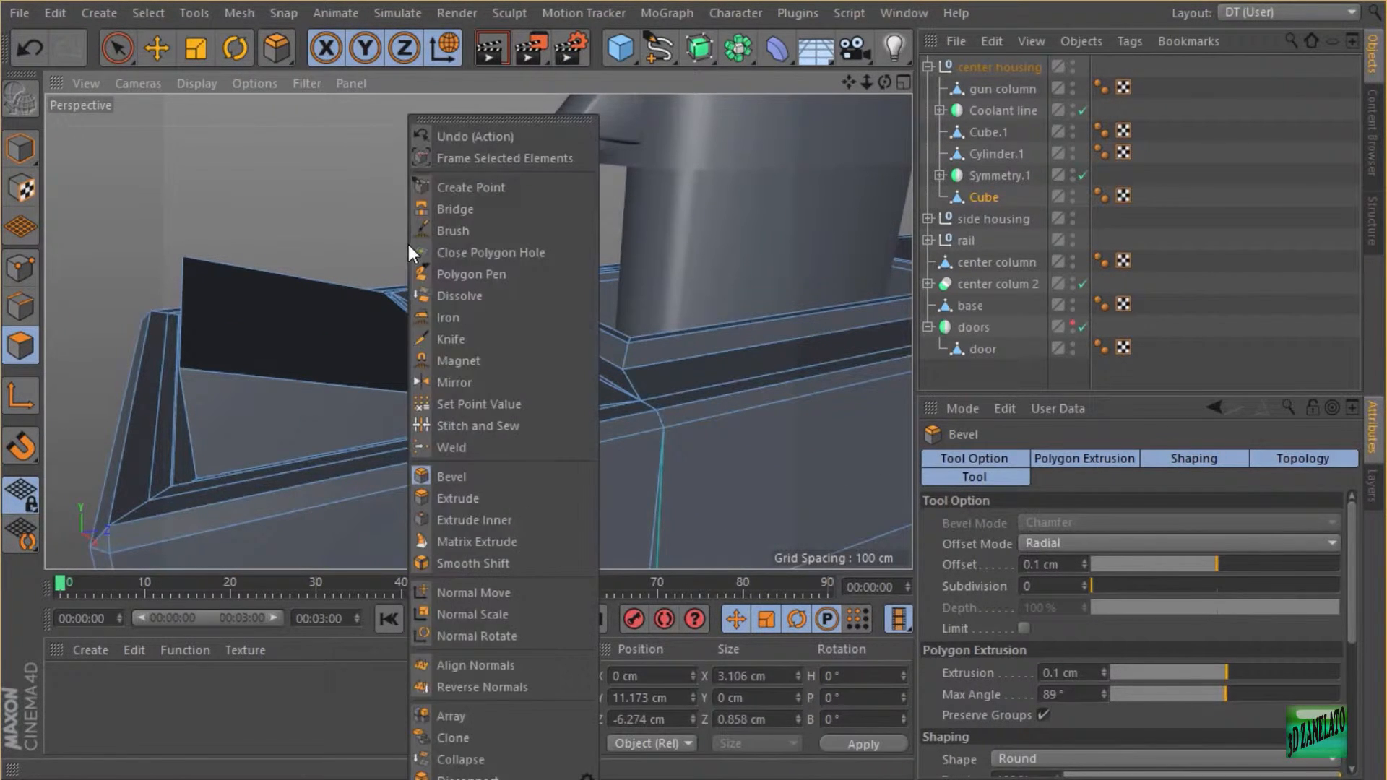
left_click(486, 512)
left_click_drag(579, 311, 702, 368, "alt")
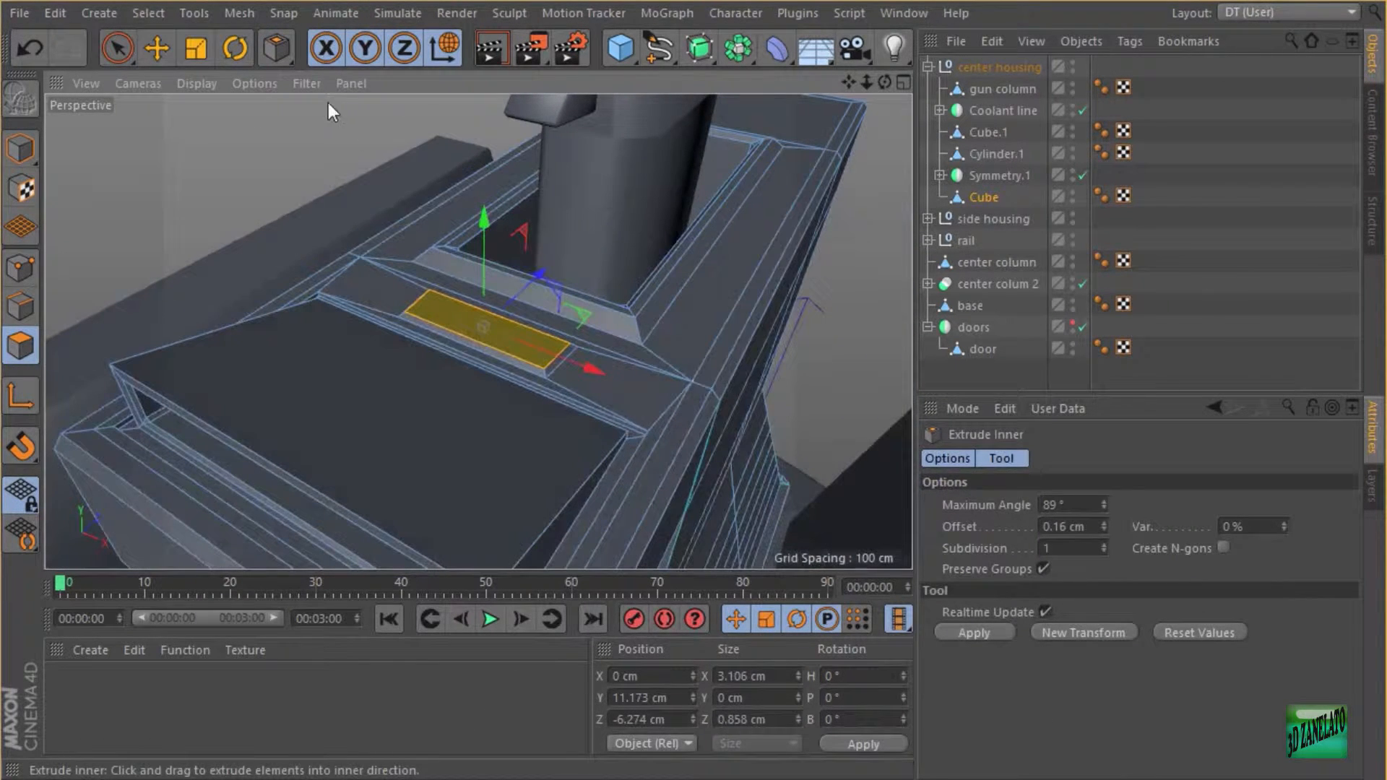
left_click(209, 46)
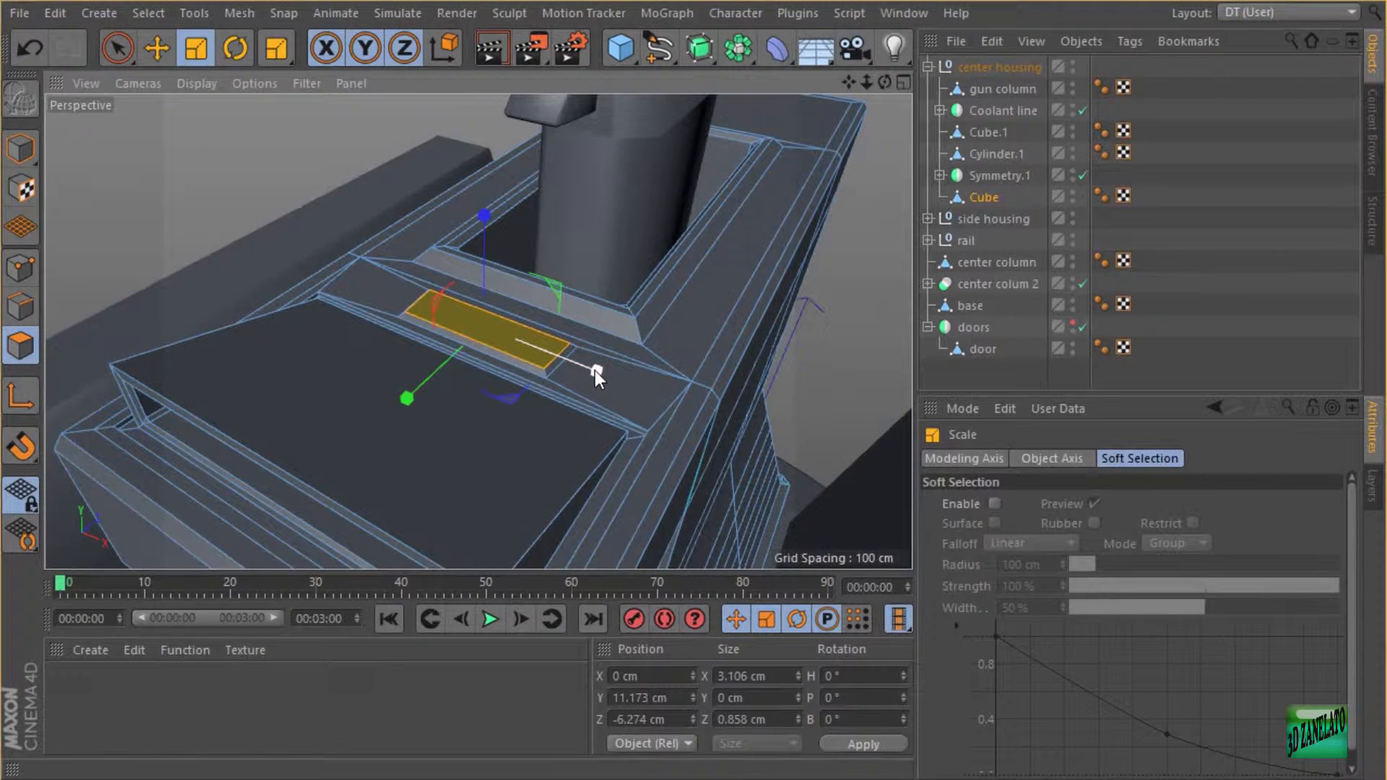
left_click_drag(595, 370, 564, 361)
left_click_drag(567, 302, 493, 272, "alt")
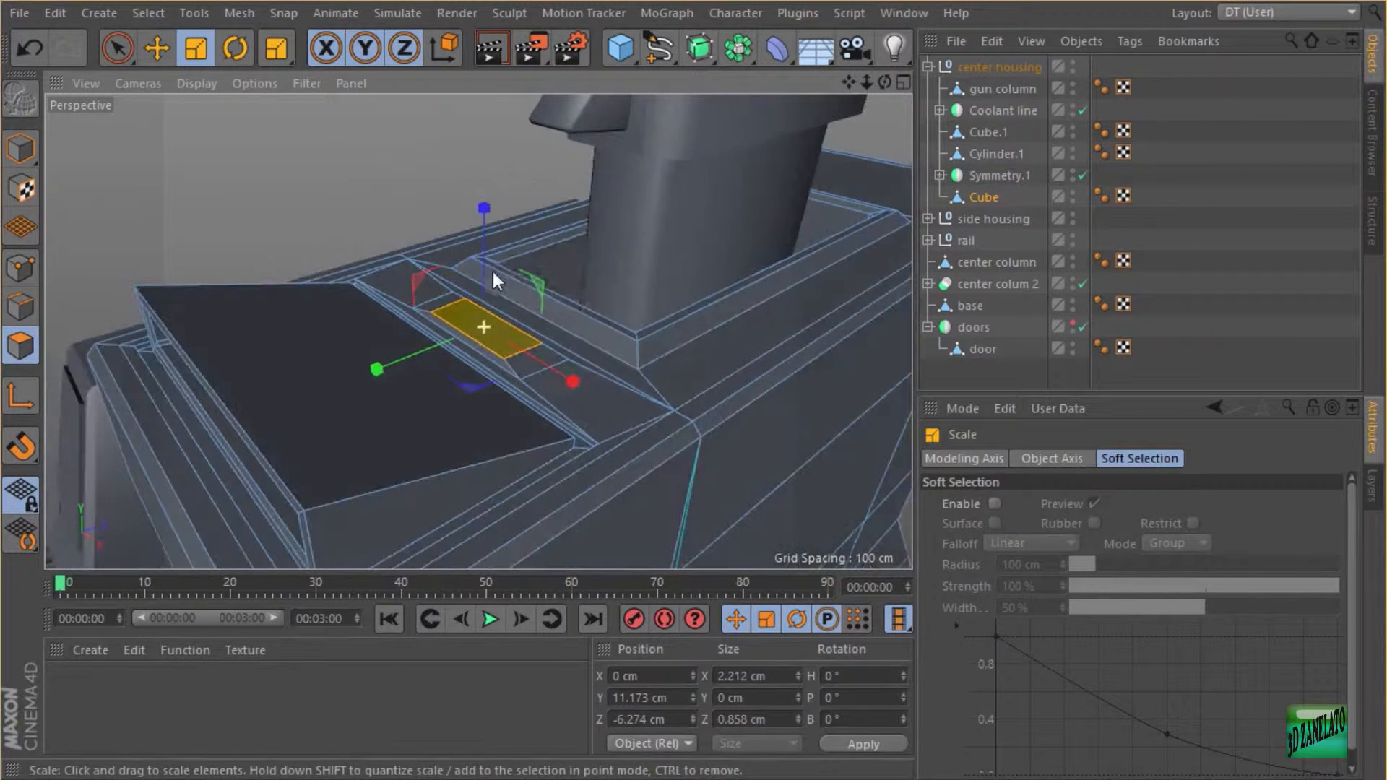
- Inset the pad's top polygon by about 0.08 cm and scale it along X to about 1.25 cm
right_click(540, 273)
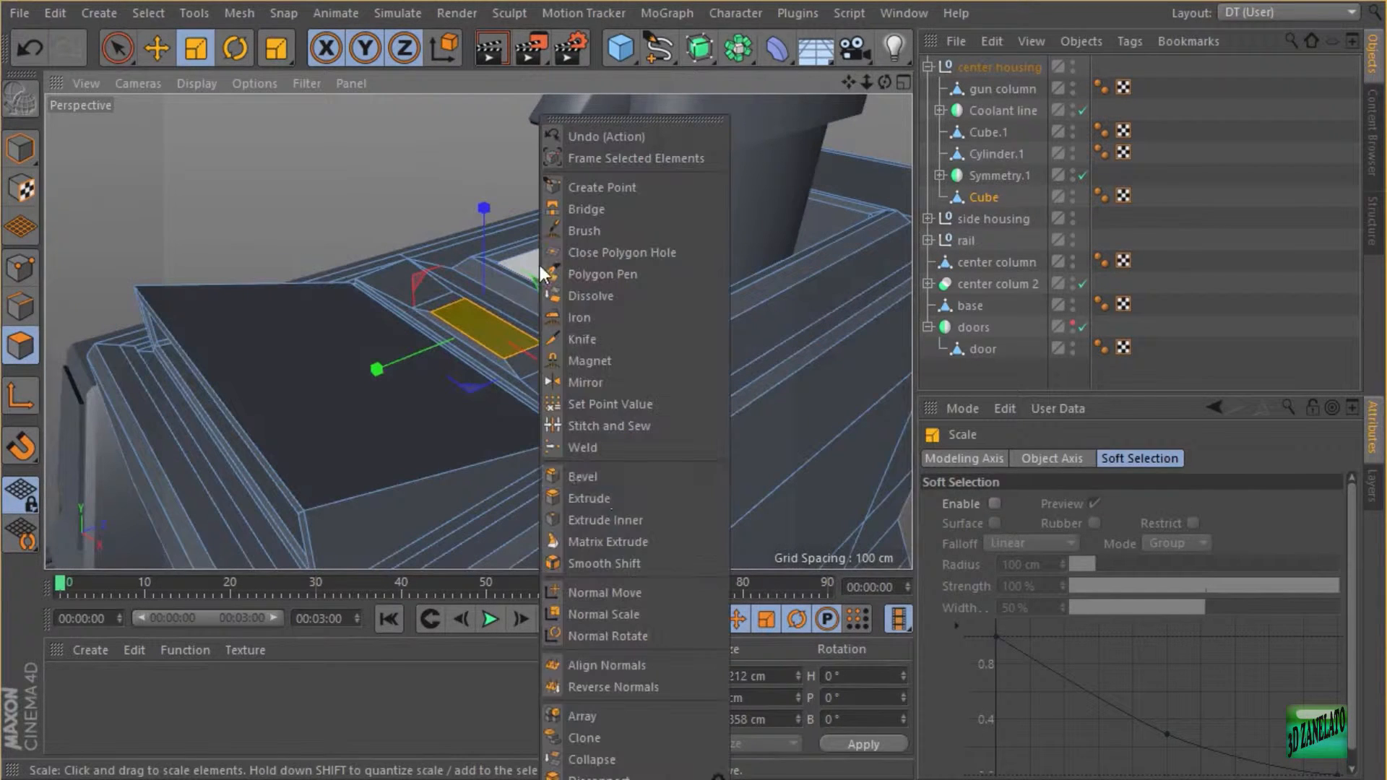
left_click(610, 514)
left_click_drag(602, 286, 595, 289)
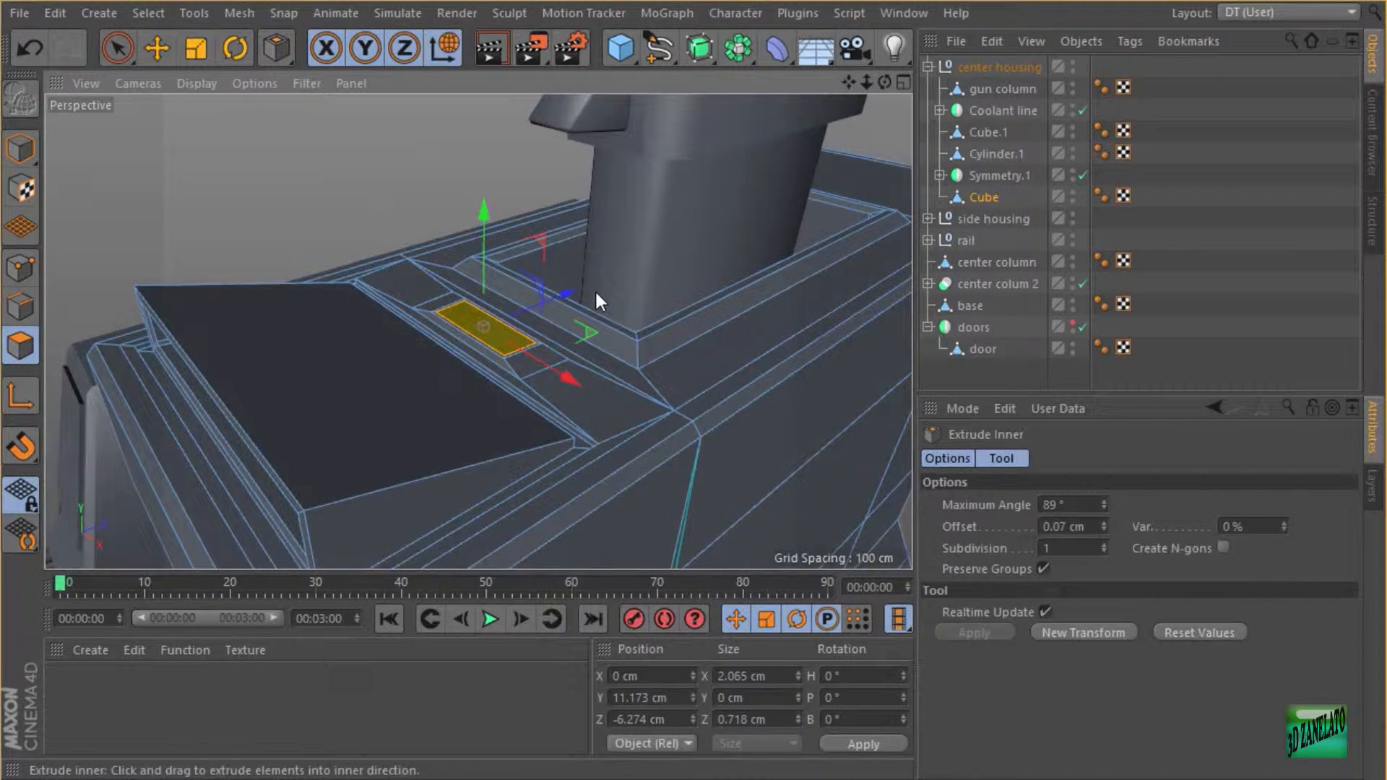
left_click(195, 47)
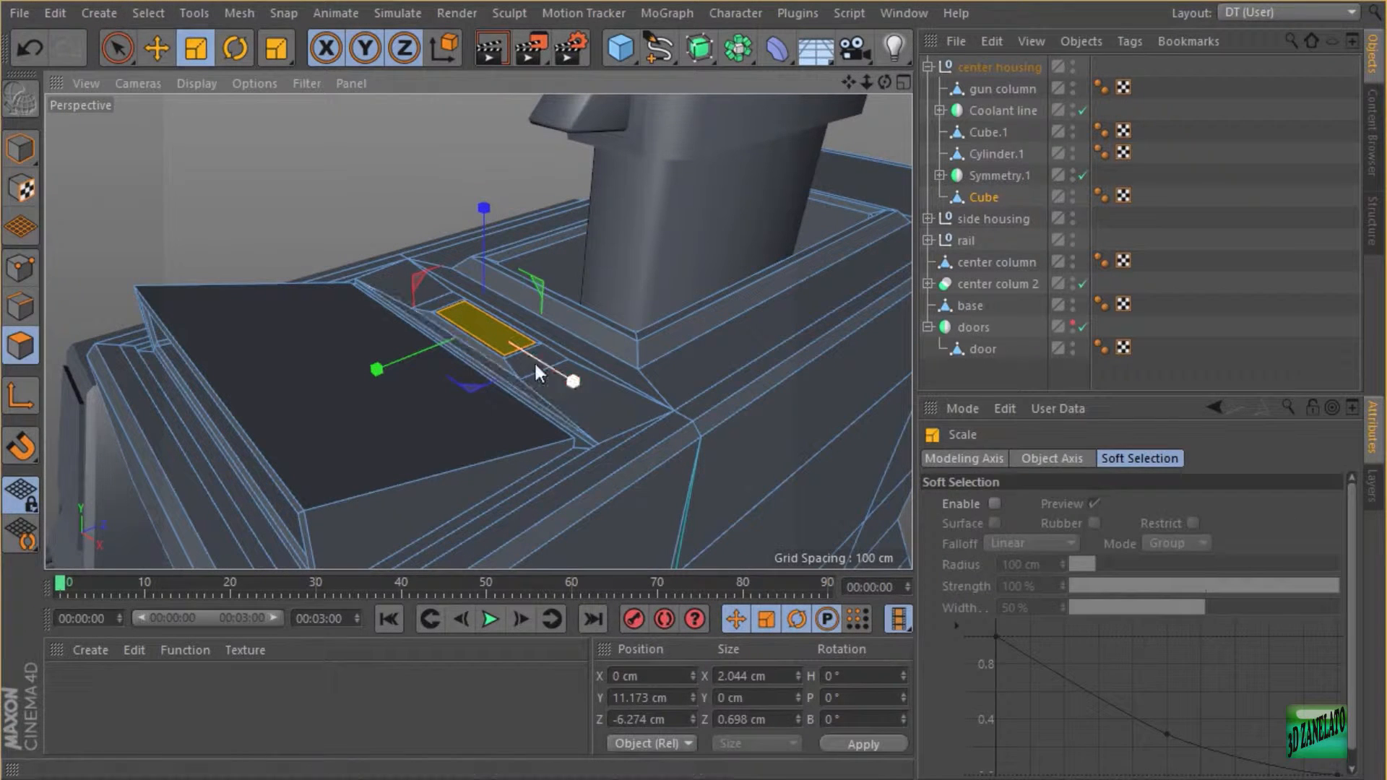
left_click_drag(569, 384, 528, 373)
- Extrude the small central polygon by about -0.81 cm to sink a socket into the pad
right_click(578, 309)
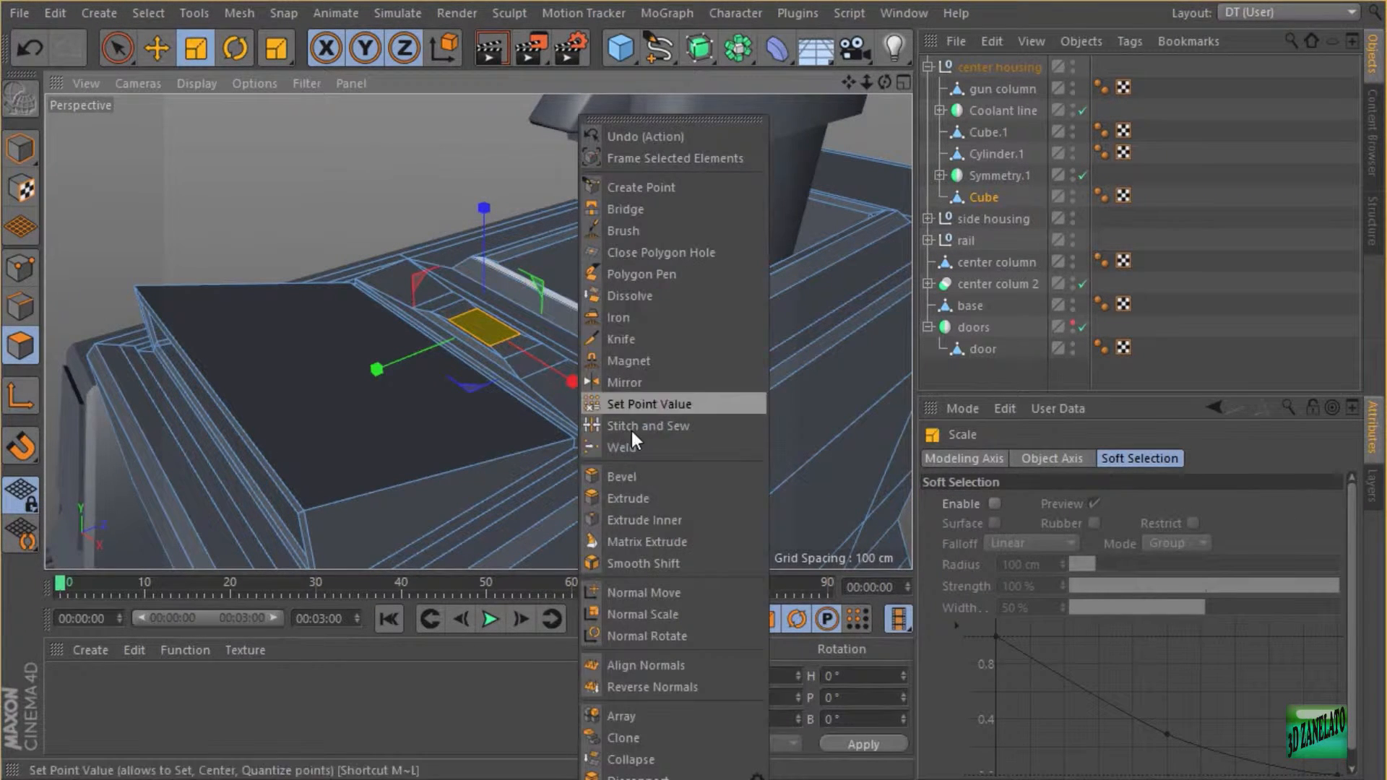
left_click(644, 479)
left_click_drag(691, 283, 673, 240)
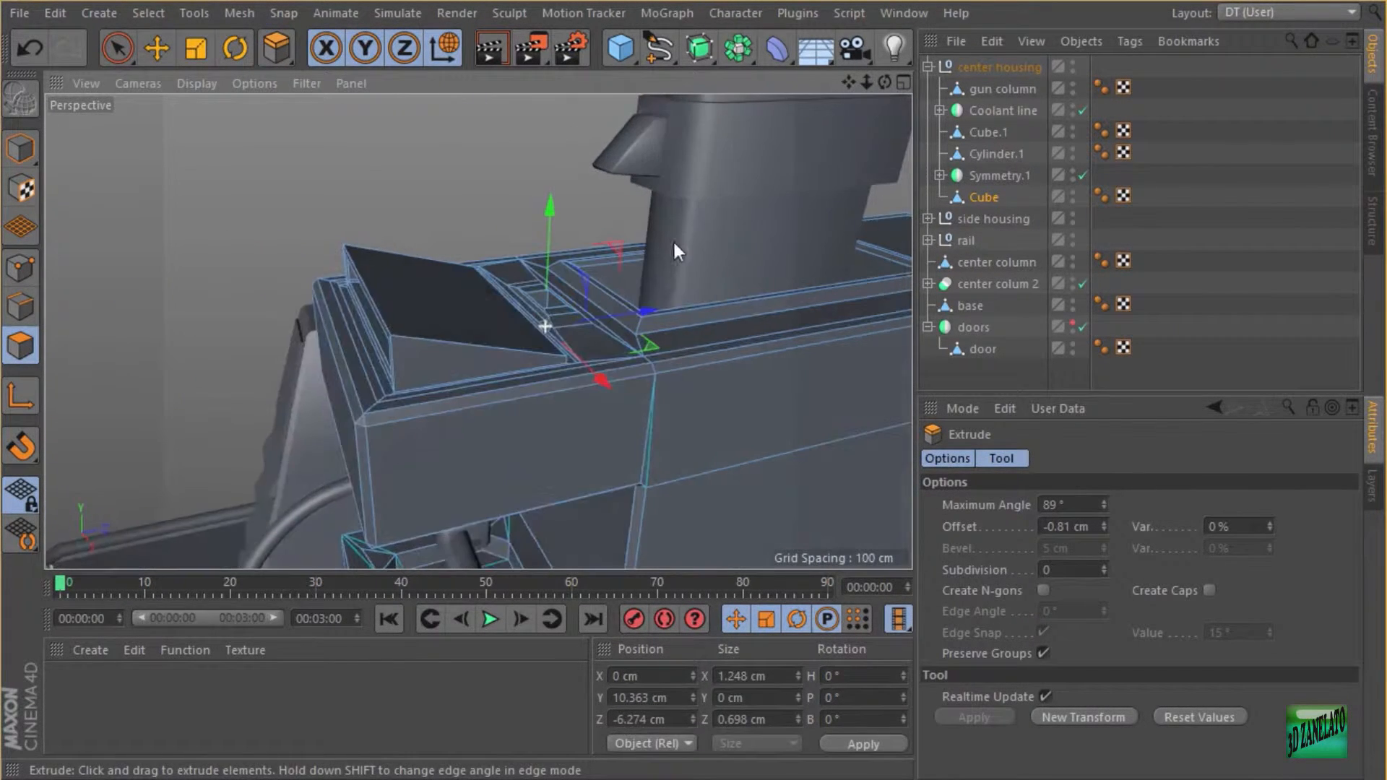
- Show the model in the Right view and add a cylinder primitive
left_click(903, 82)
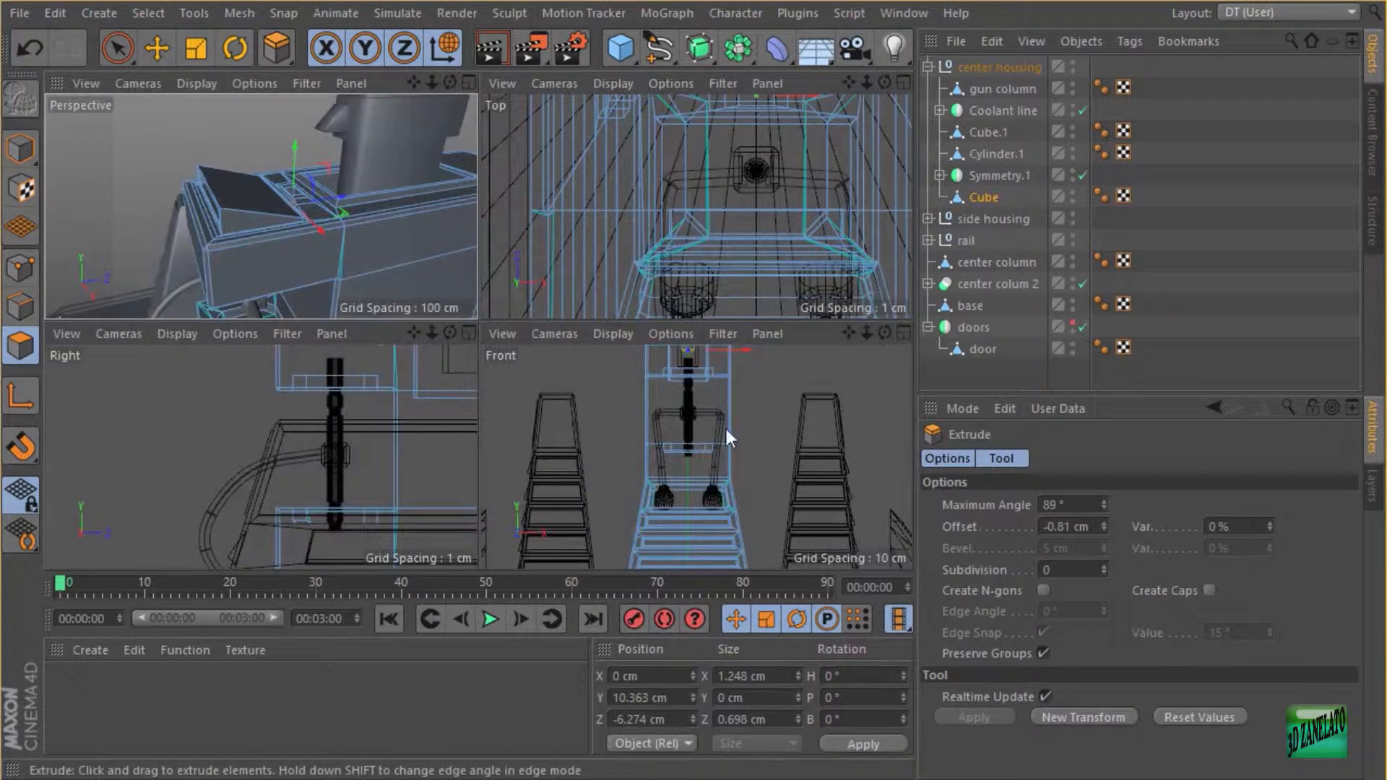
left_click(469, 333)
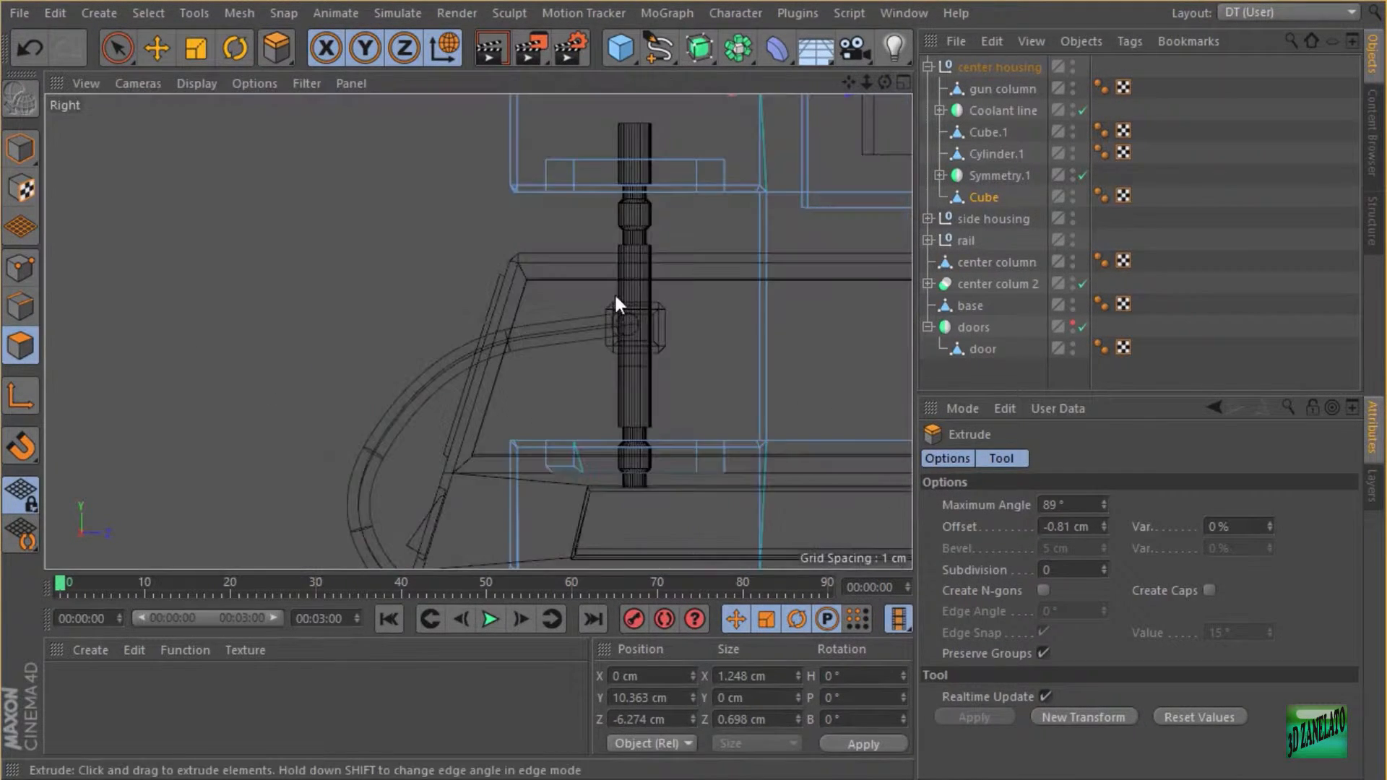
scroll(614, 296, "down", 5)
scroll(380, 292, "up", 2)
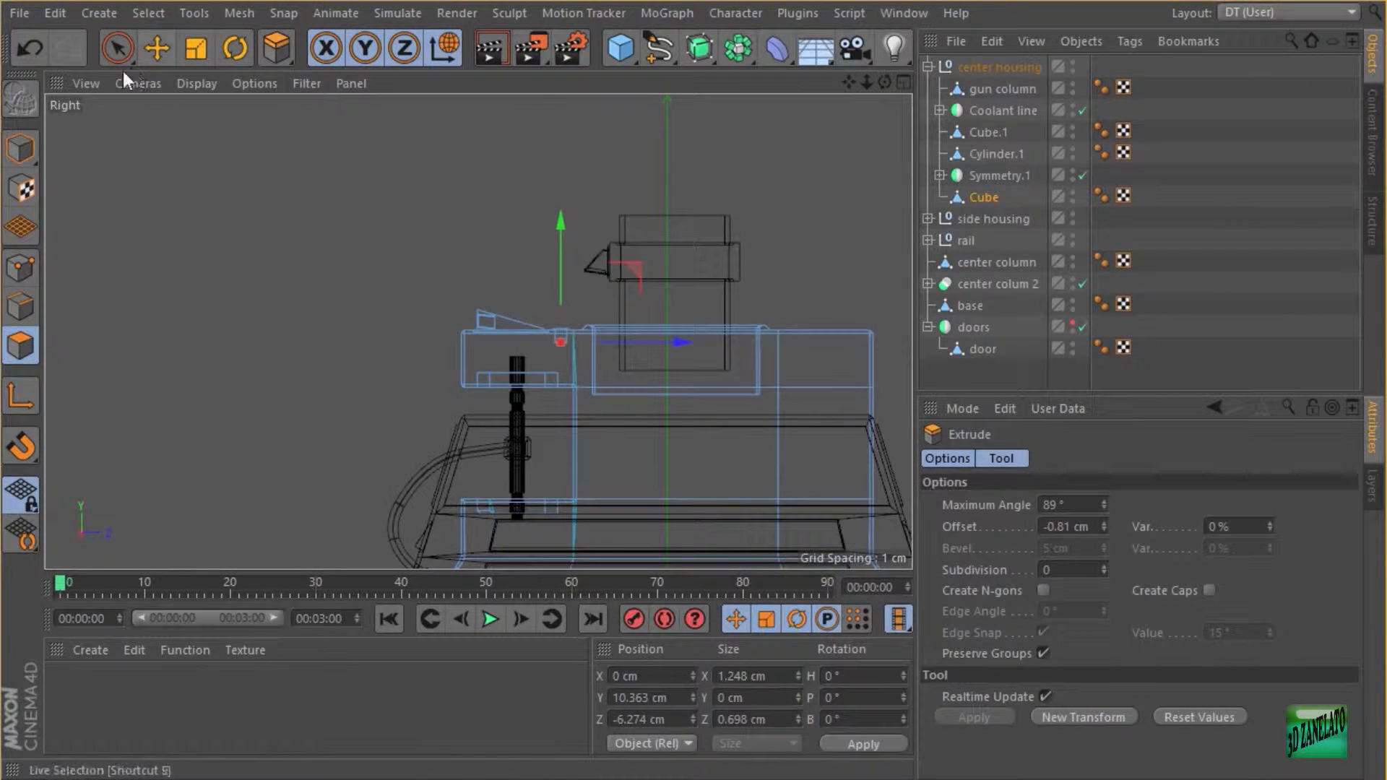
left_click(619, 62)
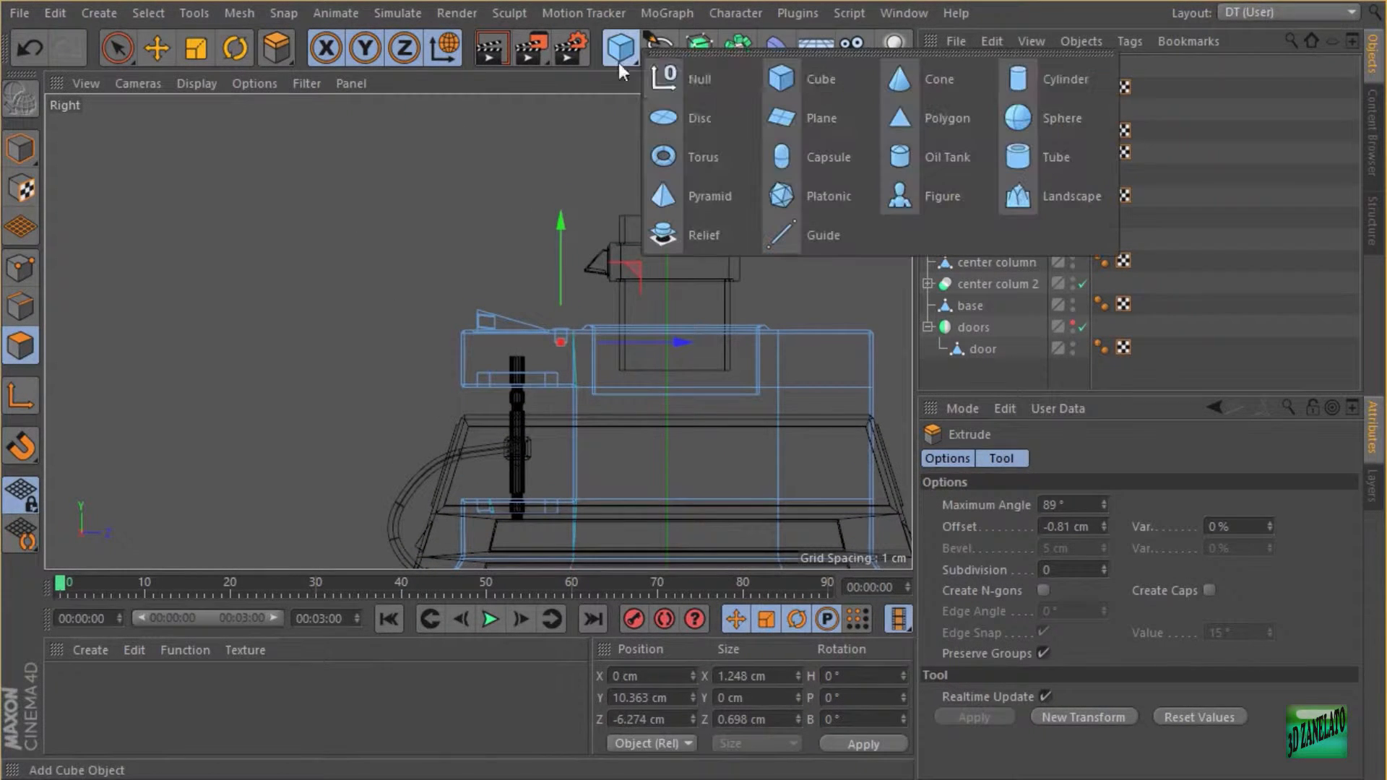
left_click(1030, 80)
- Move the new cylinder up to the center housing at about Y 184.57 cm and switch to model mode
left_click(157, 49)
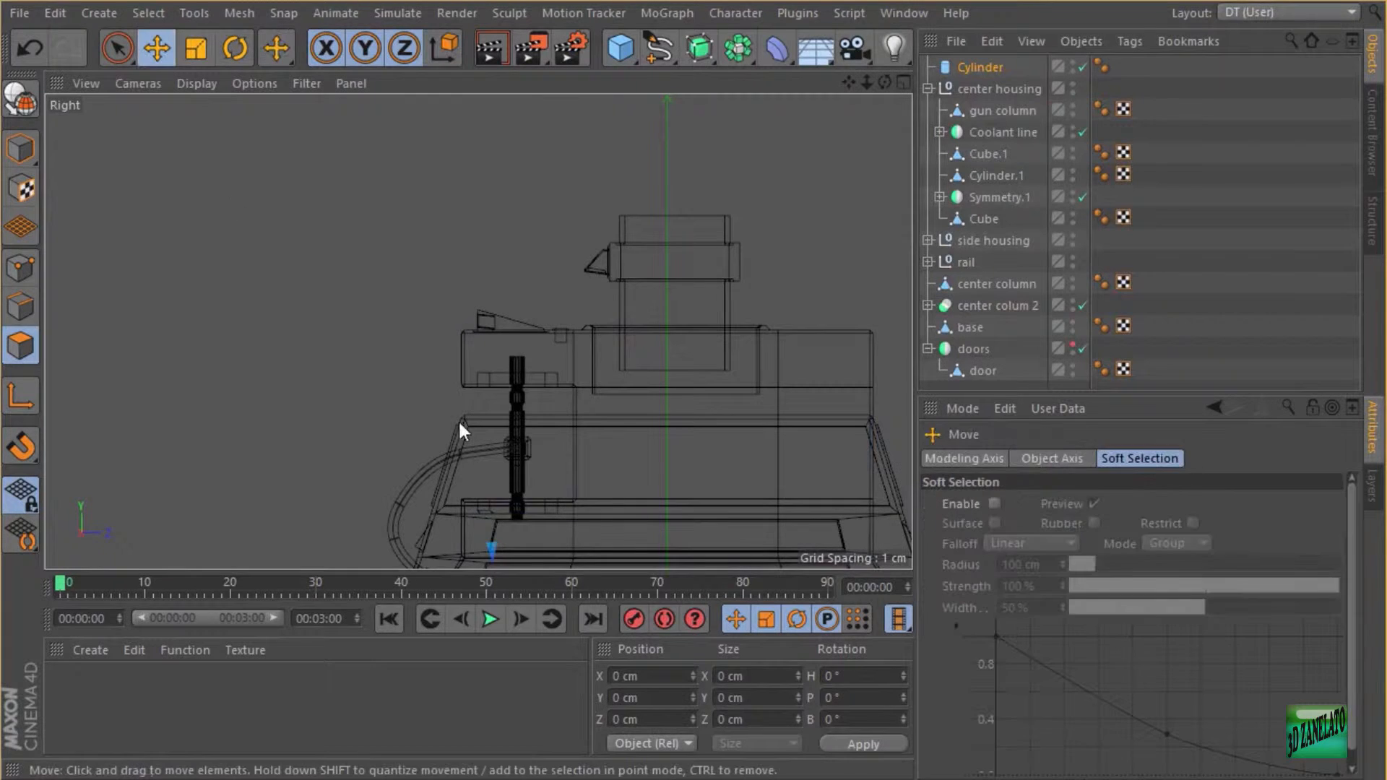
scroll(657, 439, "down", 4)
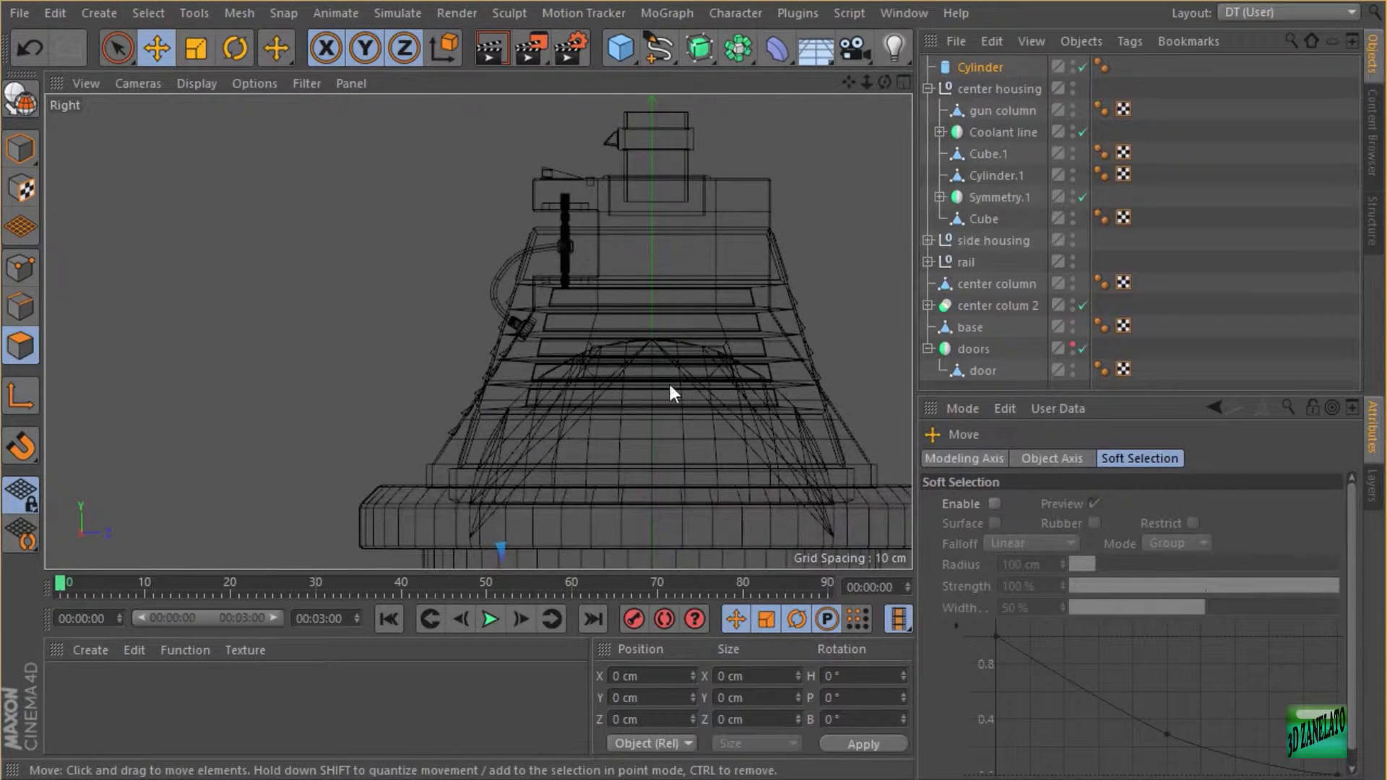
scroll(669, 380, "down", 3)
right_click_drag(534, 437, 506, 441, "alt")
middle_click_drag(538, 438, 539, 200, "alt")
left_click_drag(653, 398, 652, 3)
middle_click_drag(688, 188, 676, 466, "alt")
scroll(686, 313, "up", 2)
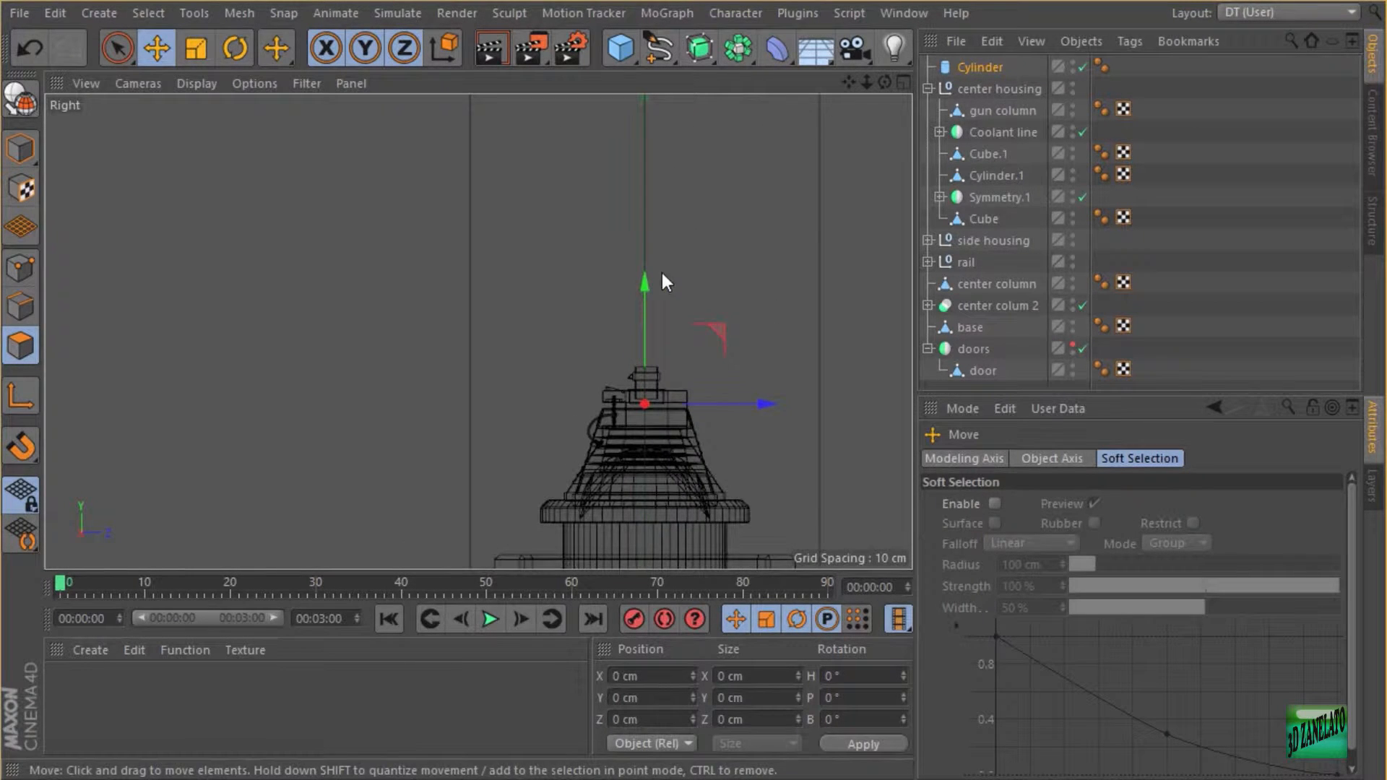
left_click(22, 149)
scroll(398, 292, "down", 3)
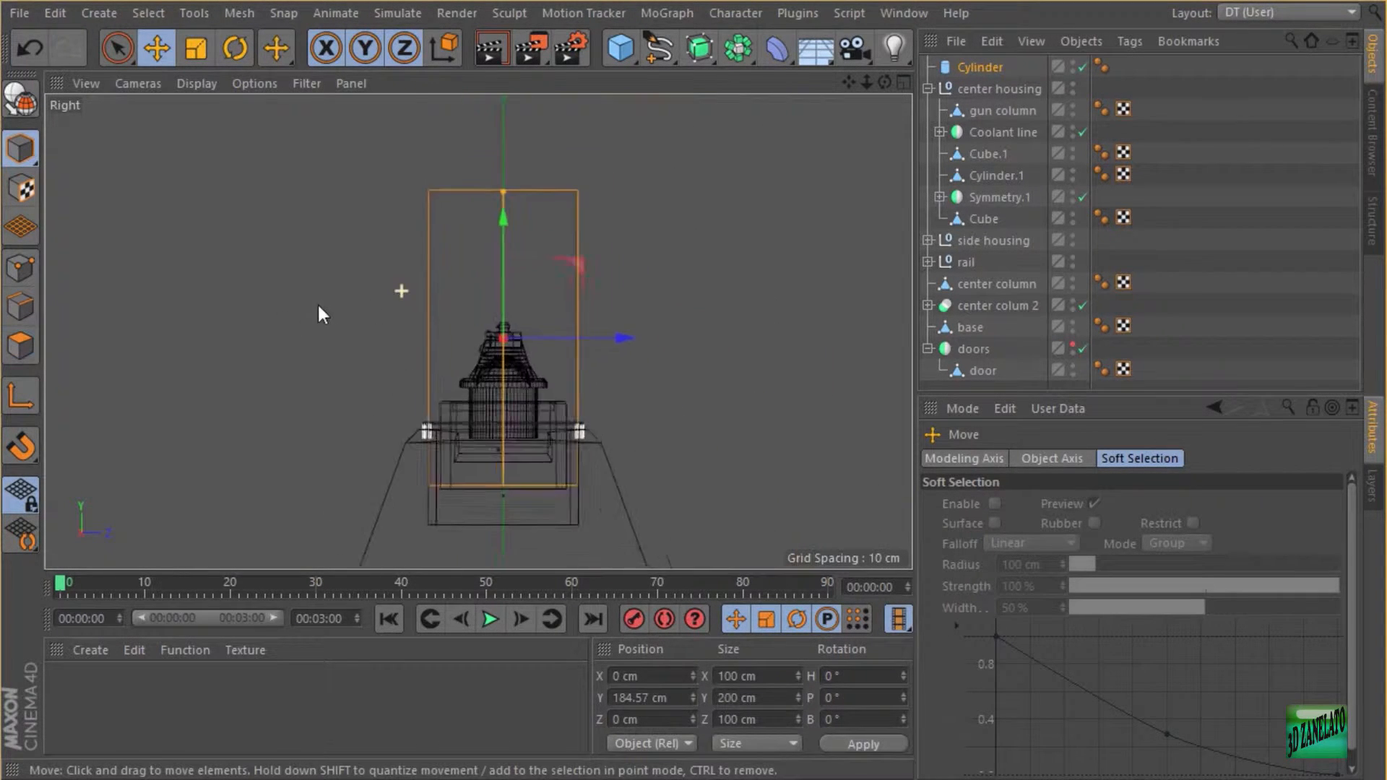
- Set the cylinder's height to 10 cm and its radius to 1 cm
left_click(1011, 68)
left_click_drag(1119, 525, 1121, 733)
left_click_drag(1120, 505, 1118, 551)
type("1")
key("Return")
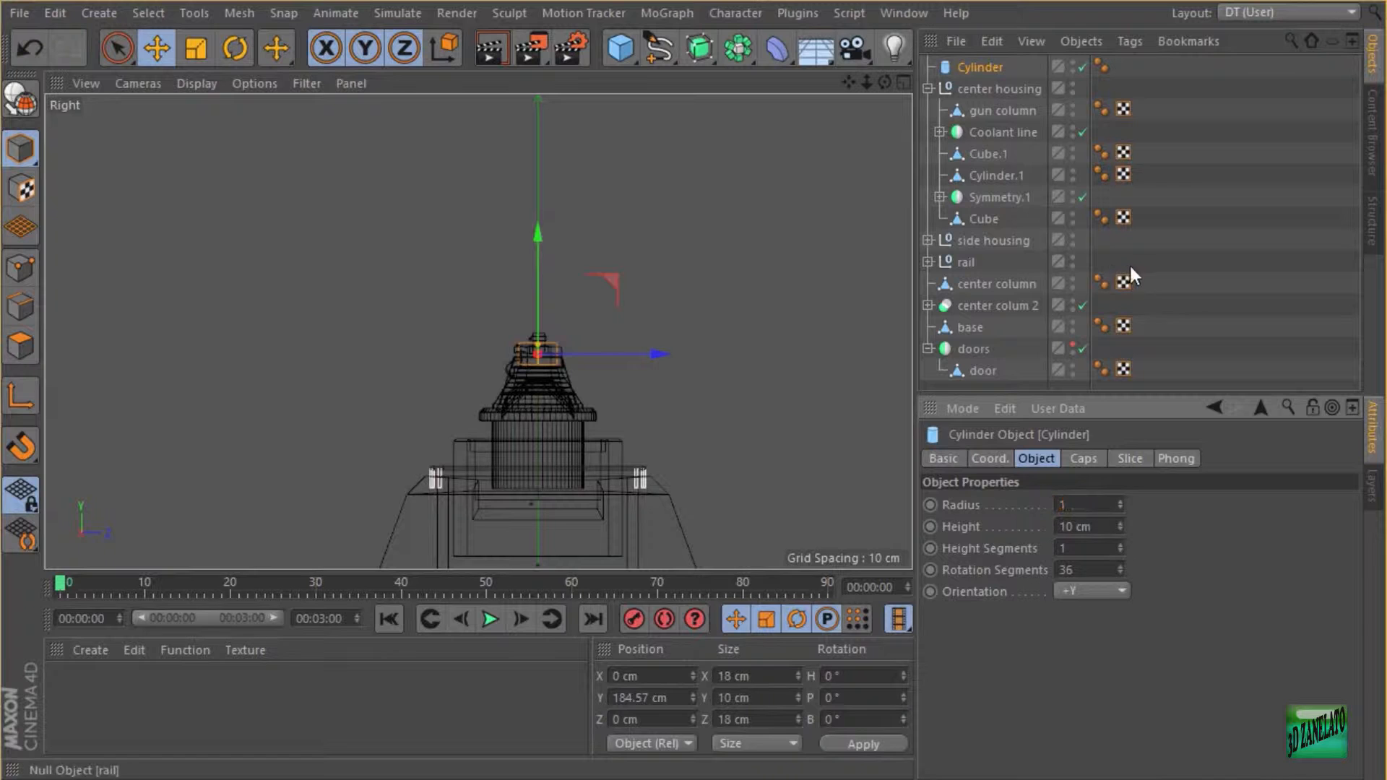
left_click(1129, 263)
left_click(974, 63)
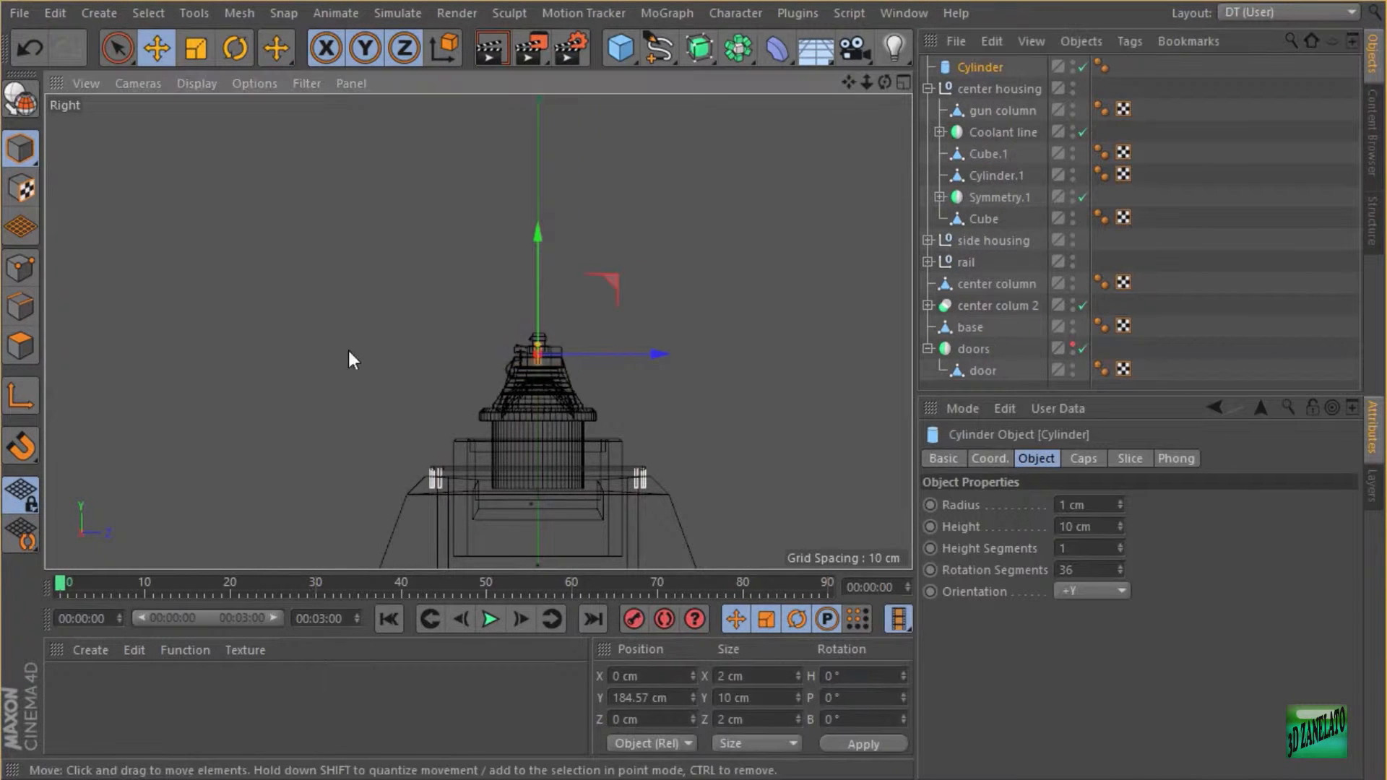
- Move the cylinder over the socket on the center housing, to about Y 189.89 cm and Z -6.33 cm
right_click_drag(371, 349, 706, 341, "alt")
middle_click_drag(477, 331, 347, 315, "alt")
right_click_drag(368, 310, 589, 318, "alt")
left_click_drag(654, 314, 455, 148)
right_click_drag(595, 205, 613, 223, "alt")
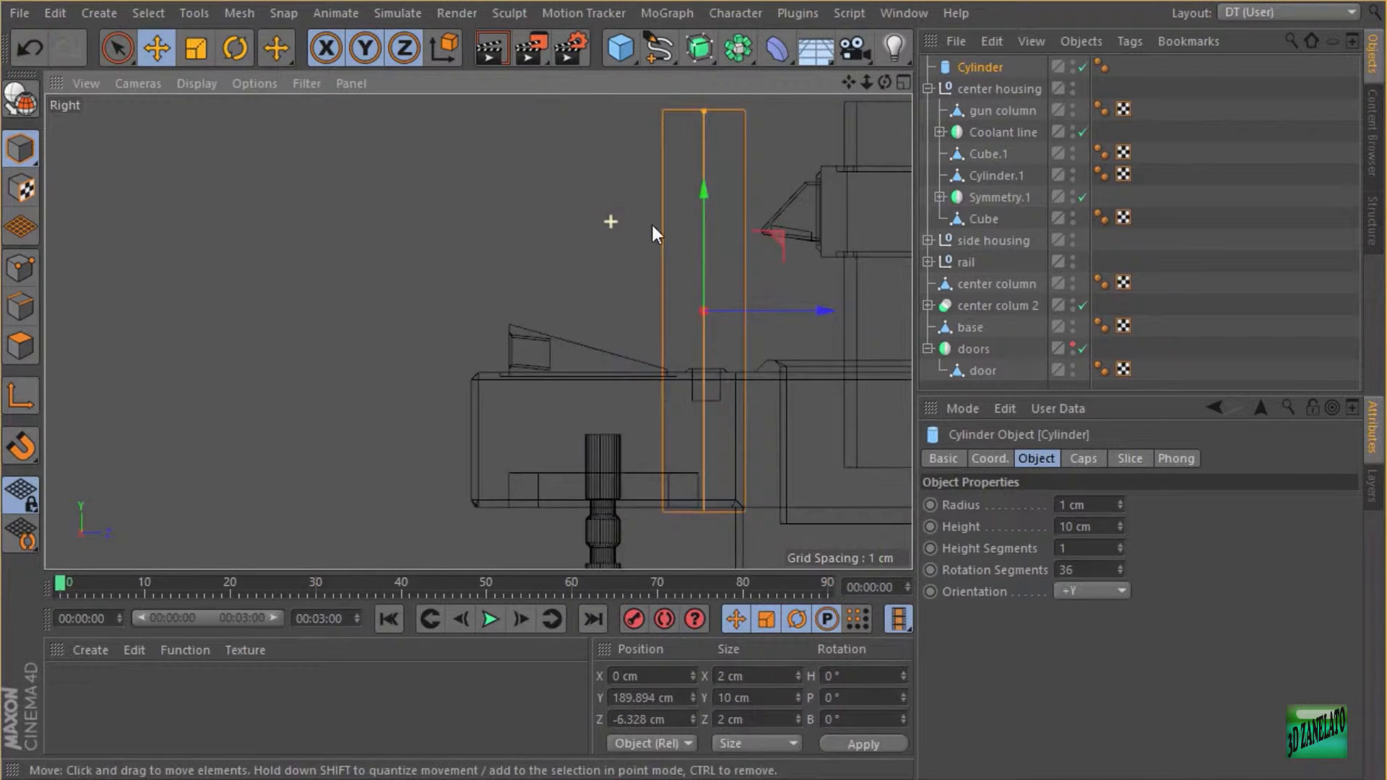
- Rotate the cylinder to a pitch of about -30.25° so it leans toward the gun column
middle_click_drag(613, 224, 480, 331, "alt")
left_click(235, 49)
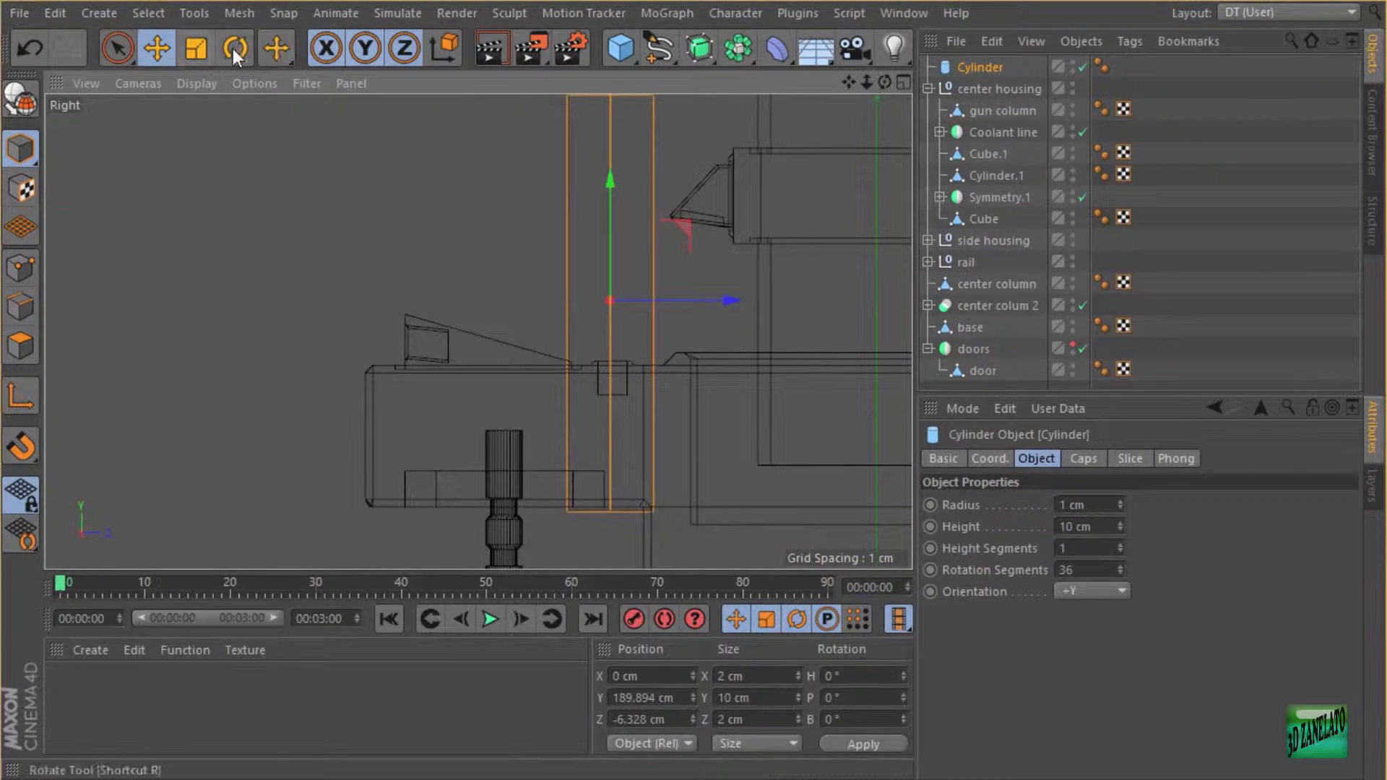
left_click_drag(804, 170, 817, 340)
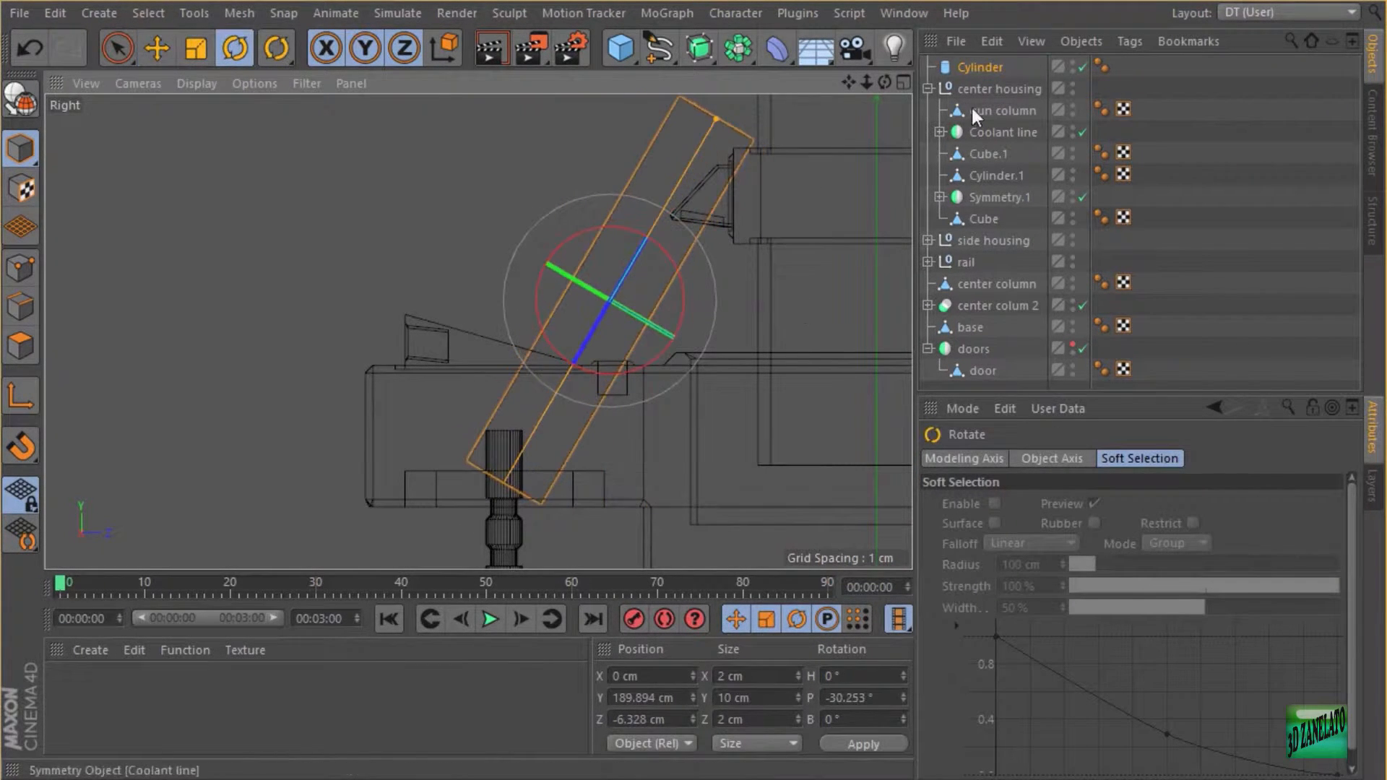
- Try cylinder radii of 0.5 cm, 0.3 cm and 0.1 cm
left_click(980, 66)
left_click(1087, 505)
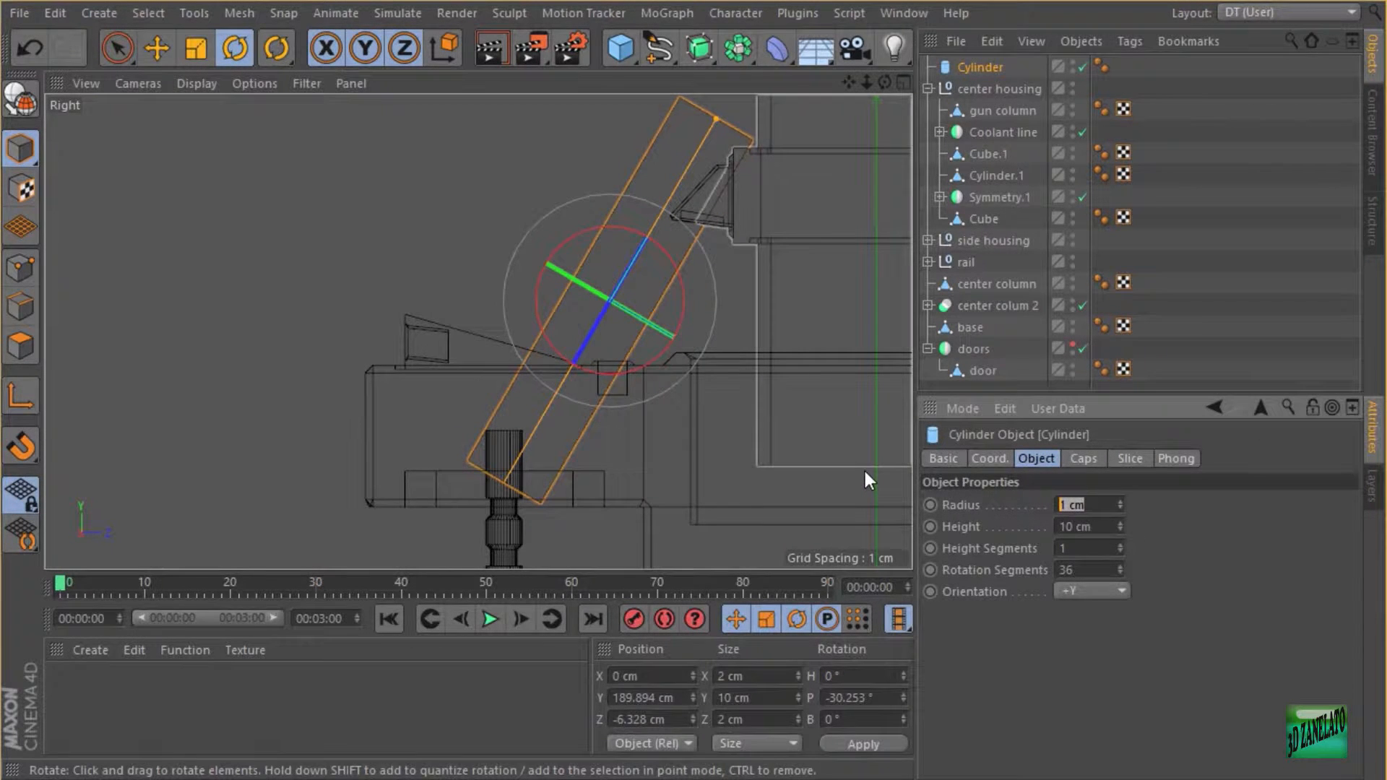
type("0.5")
key("Return")
left_click(1087, 505)
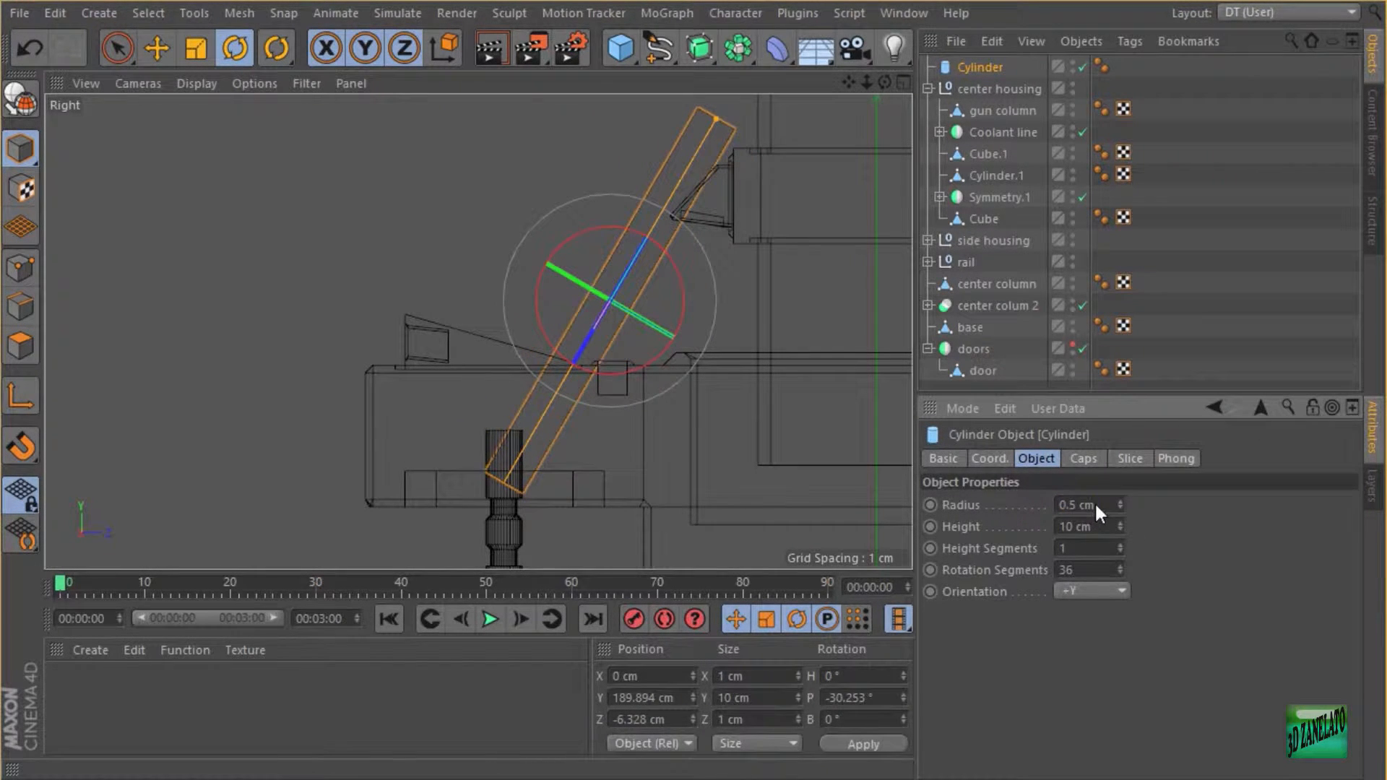
type("0.3")
key("Return")
left_click(1090, 504)
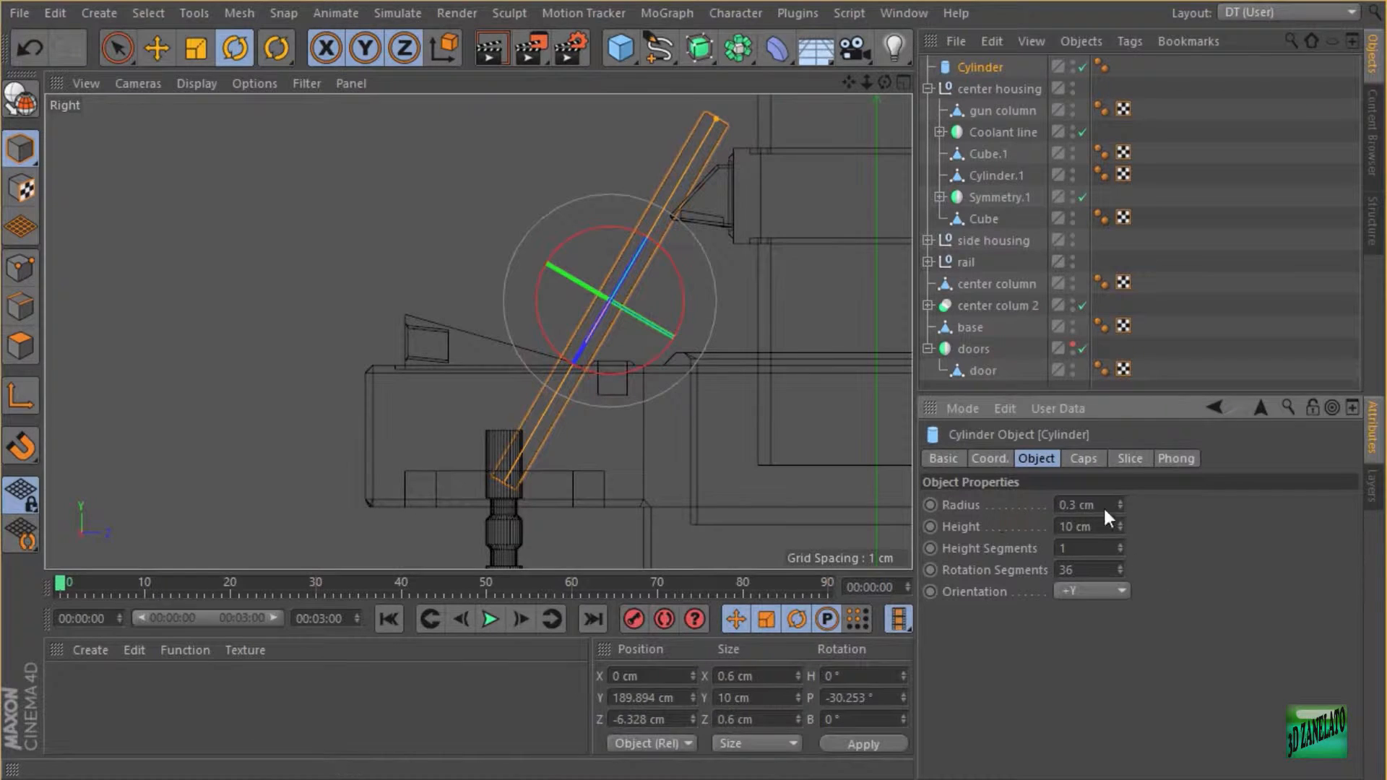
type(".12")
key("Return")
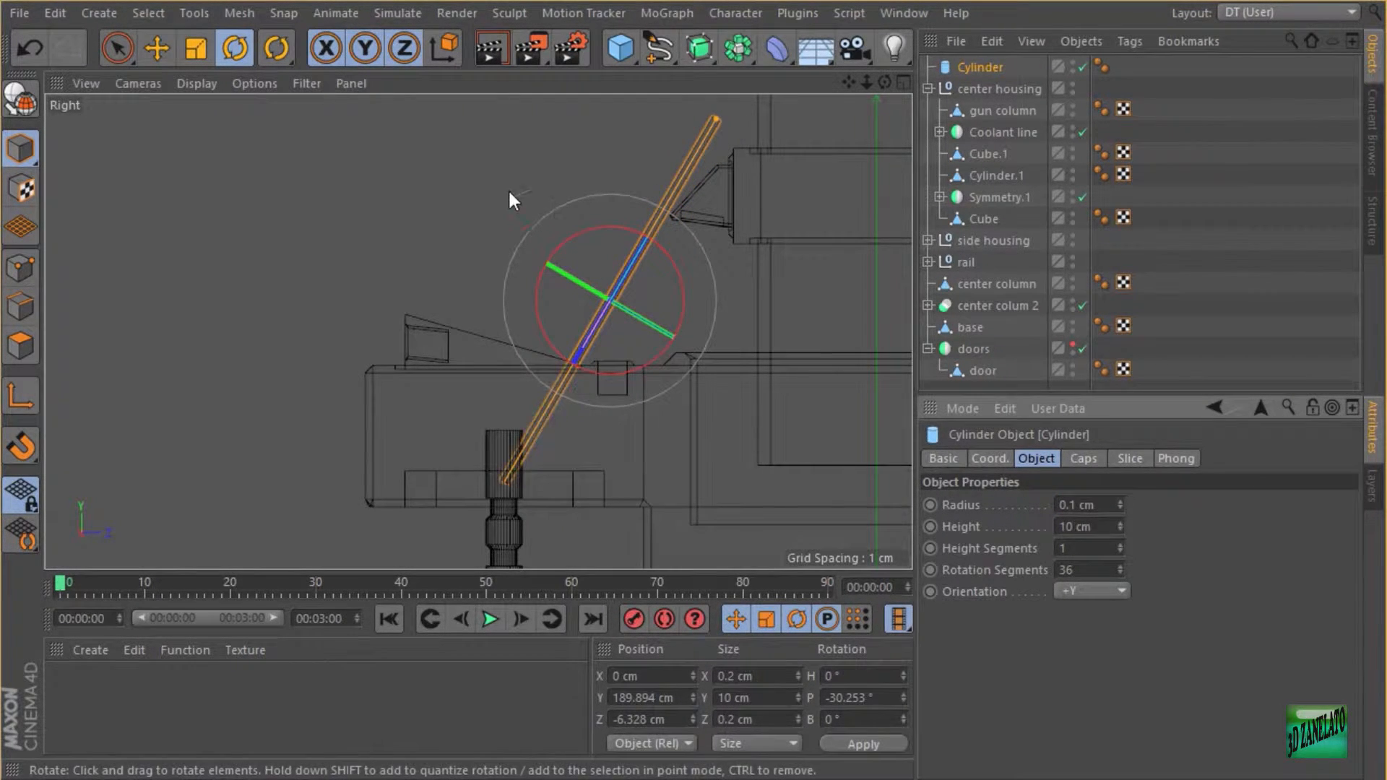
- Shorten the tilted cylinder to about 4.79 cm and move it to span from the socket to the column's bracket, at about Y 190.16, Z -5.22 cm
left_click(158, 49)
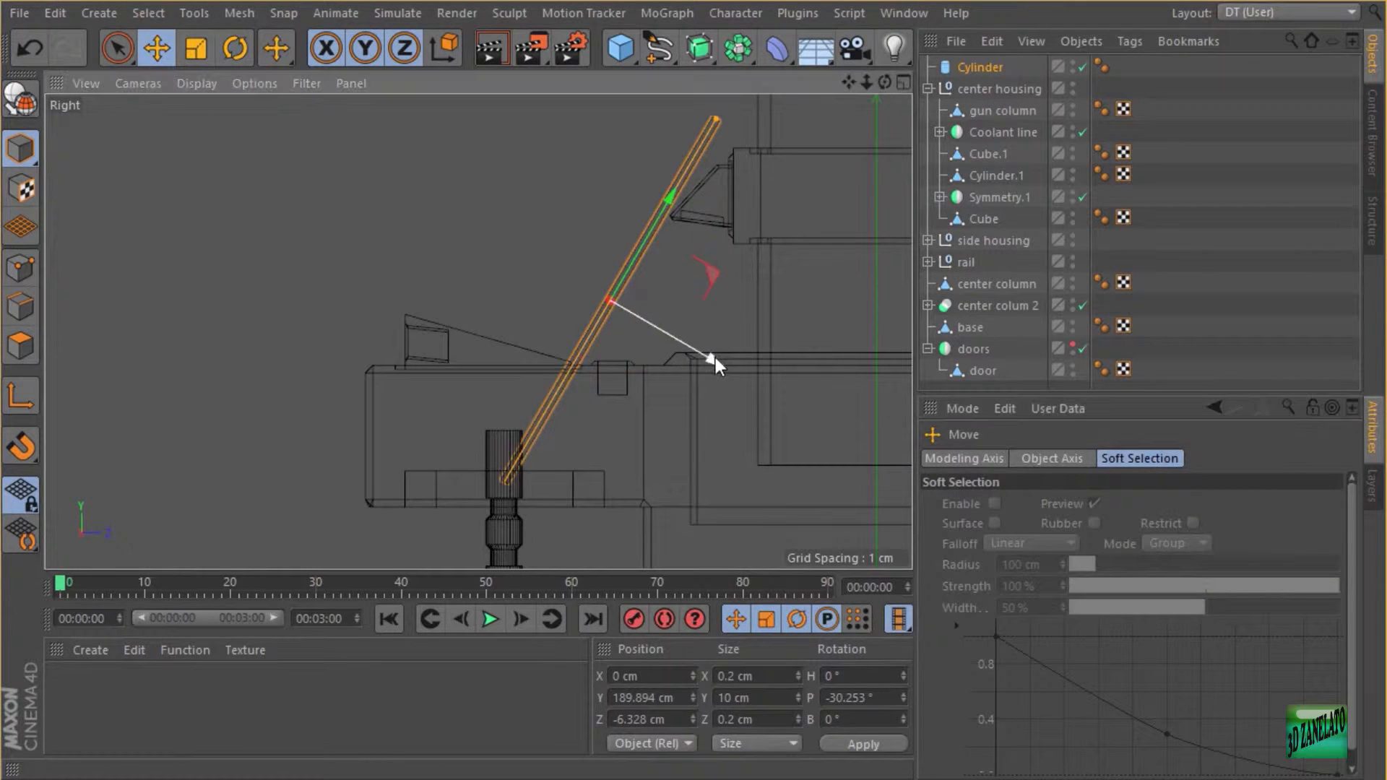
left_click_drag(715, 357, 751, 378)
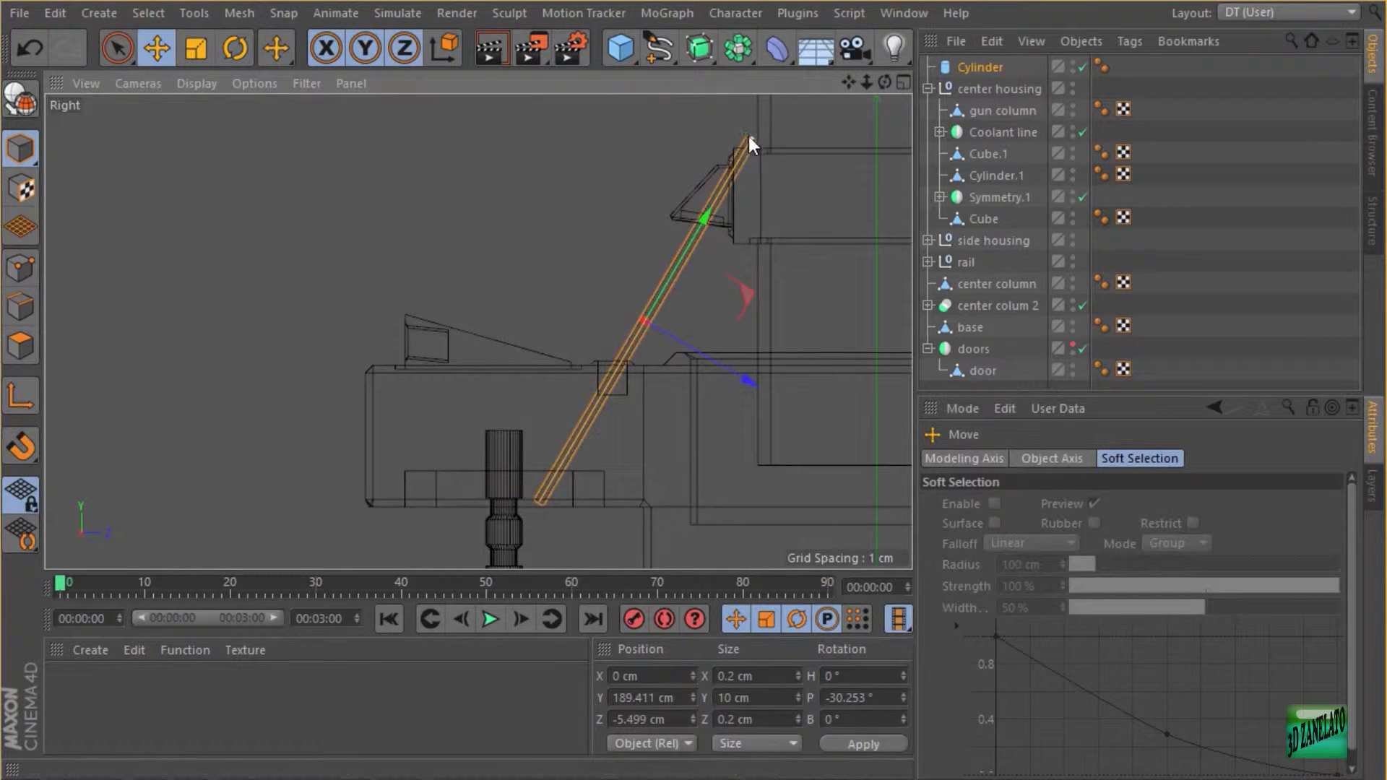
left_click_drag(748, 138, 700, 239)
left_click_drag(696, 292, 713, 263)
- Check the rod in the Perspective view and set its radius to 0.2 cm
left_click(902, 83)
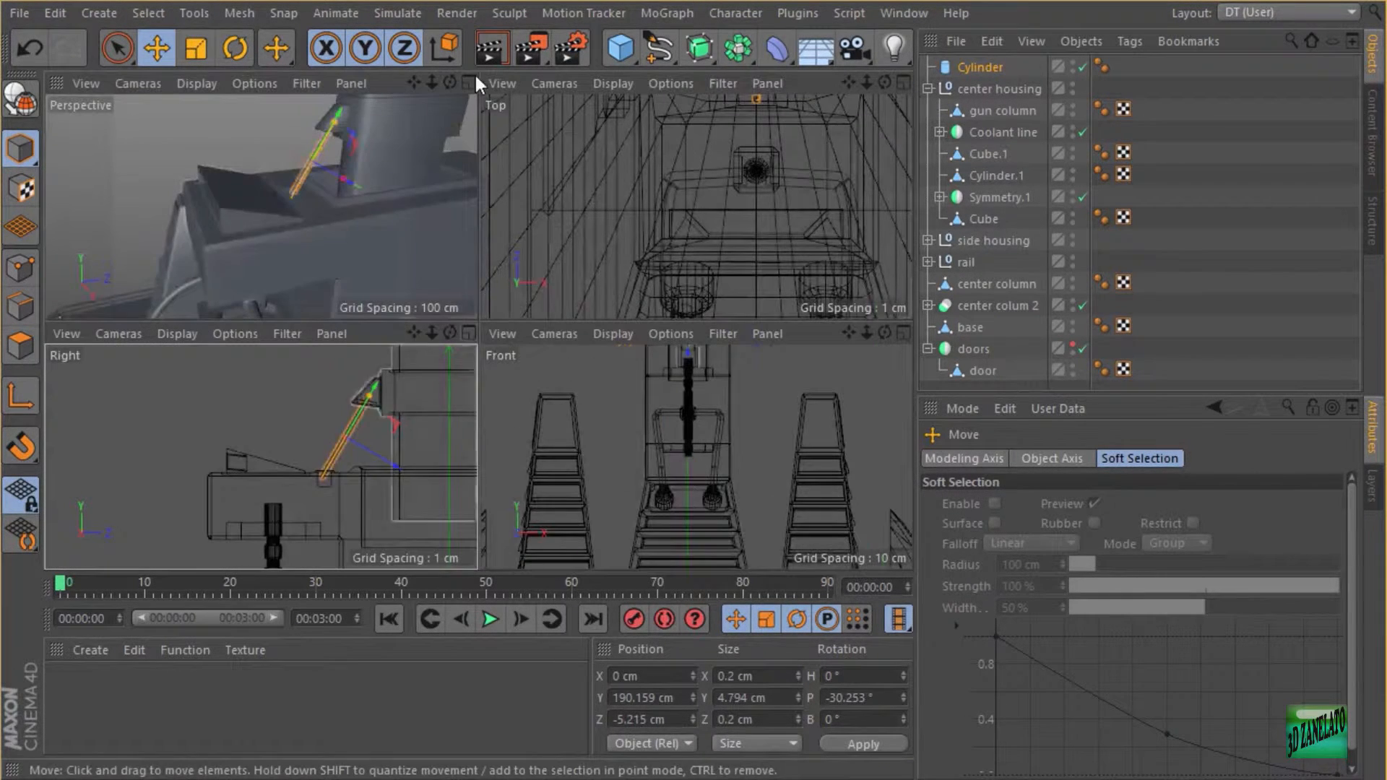
left_click(469, 82)
mouse_move(743, 250)
left_mouse_down("alt")
mouse_move(809, 228)
mouse_move(812, 251)
mouse_move(748, 244)
left_mouse_up("alt")
left_click(1137, 238)
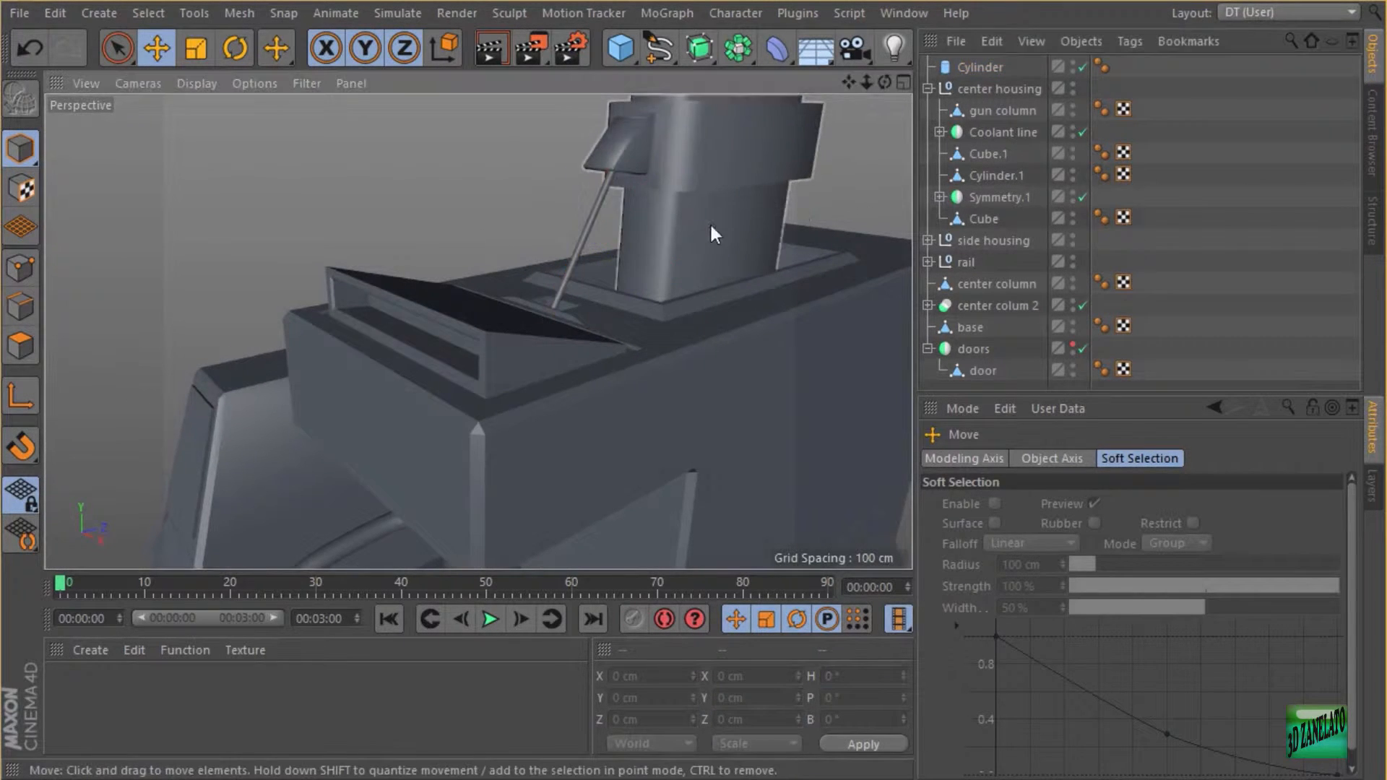
mouse_move(710, 225)
right_mouse_down("alt")
mouse_move(735, 226)
mouse_move(720, 238)
right_mouse_up("alt")
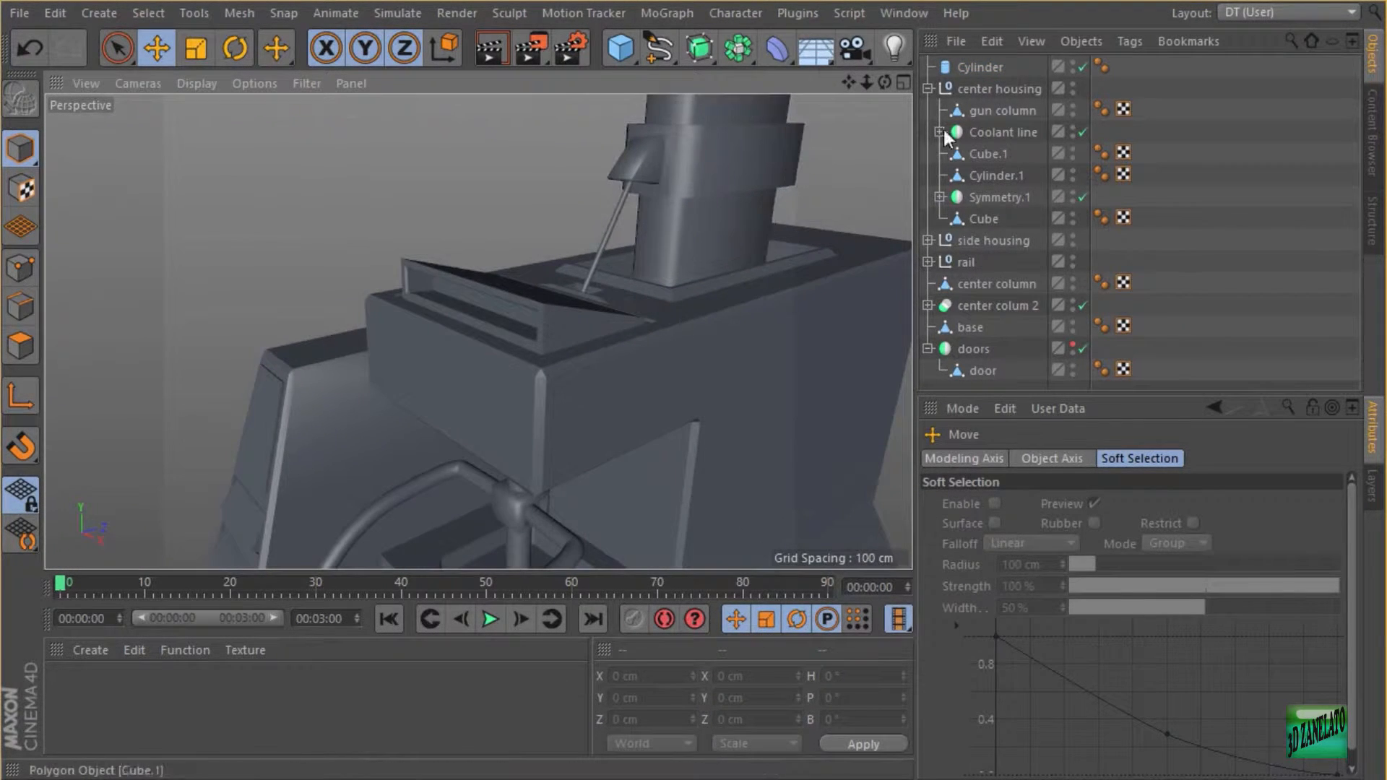
left_click(973, 65)
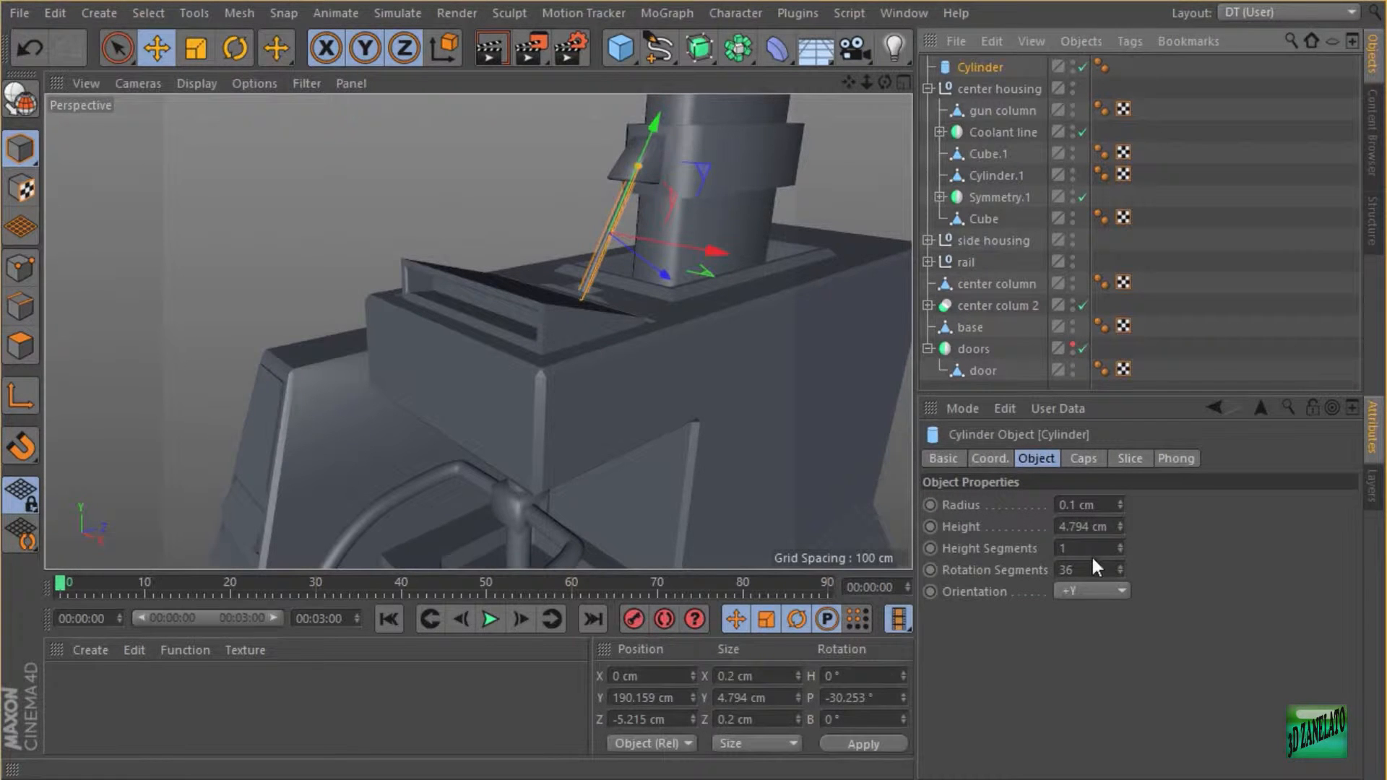
left_click(1103, 500)
type("0.2")
key("Return")
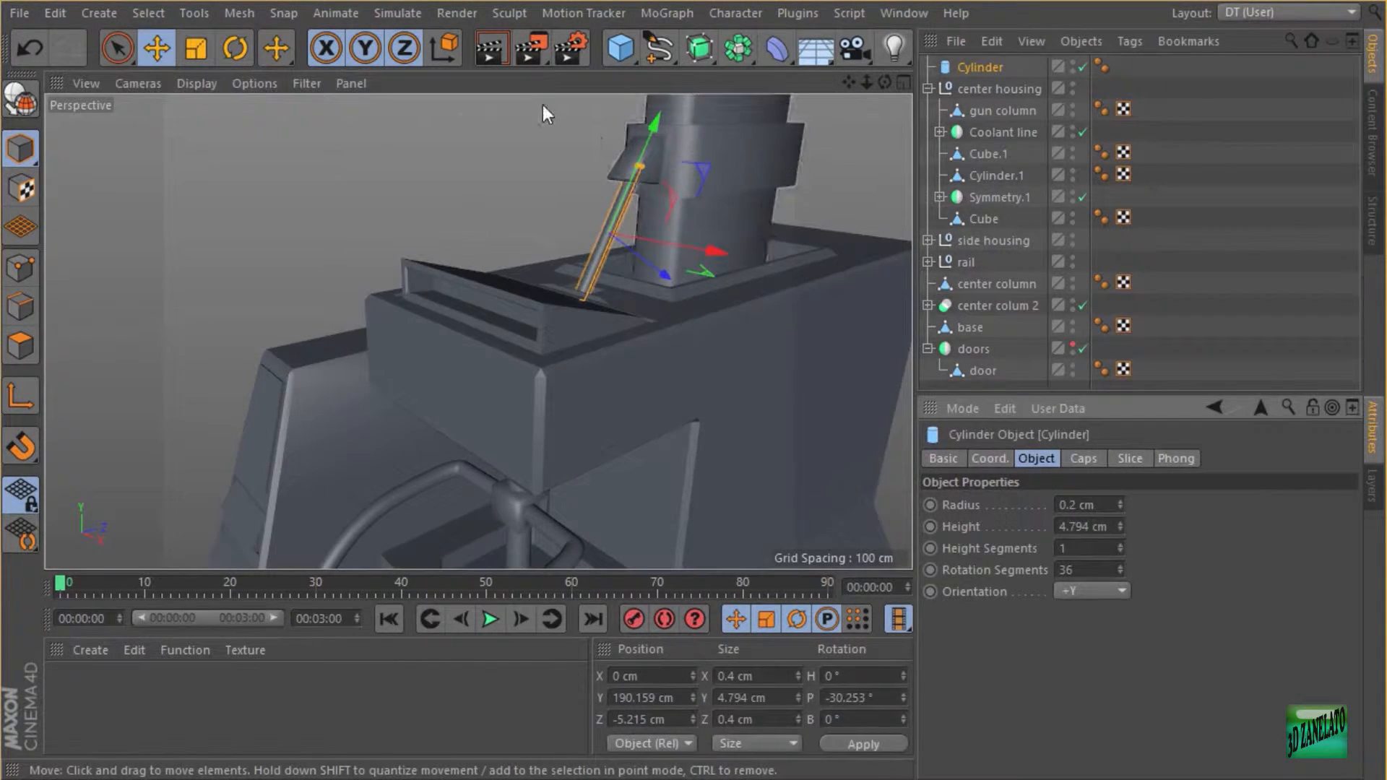
- Add a Helix spline and align it to the cylinder's position and rotation with the Transfer tool
left_click_drag(659, 51, 965, 154)
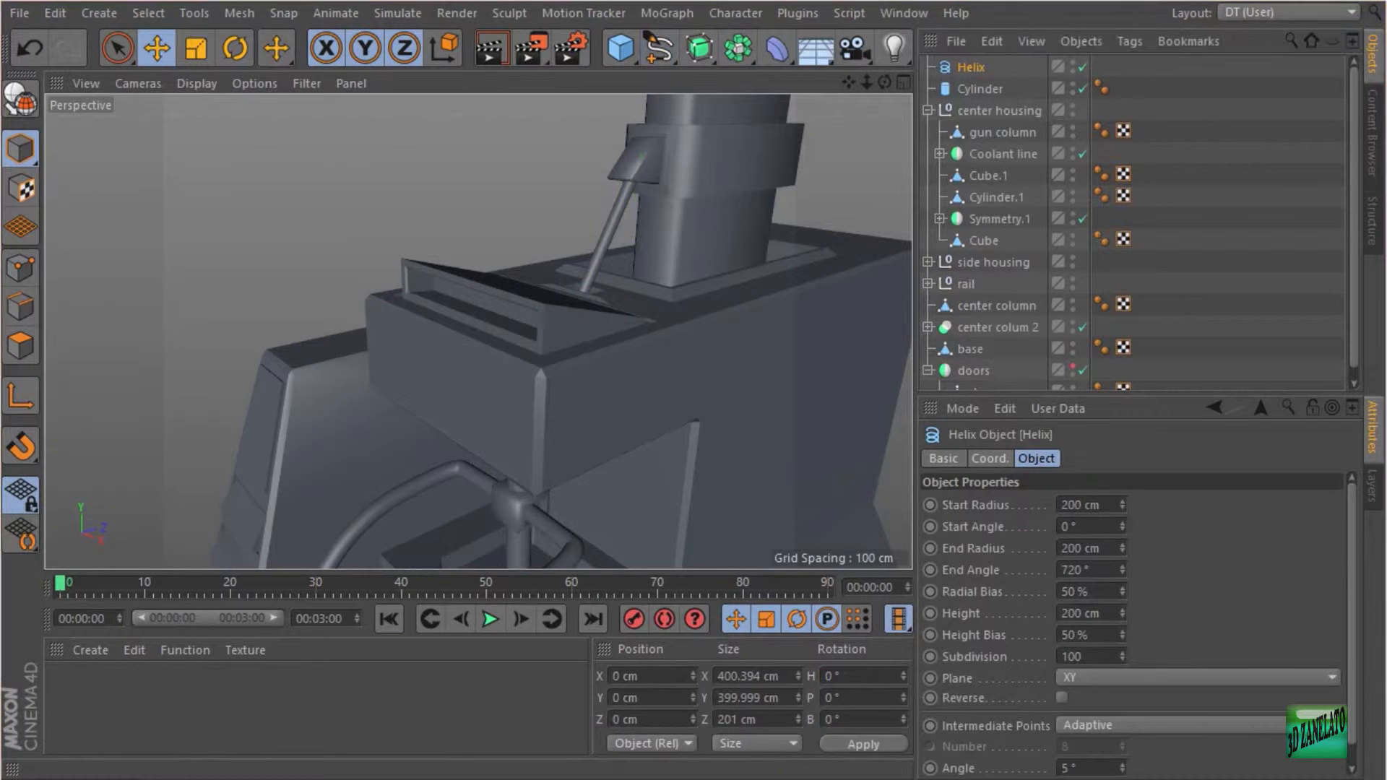
left_click(197, 14)
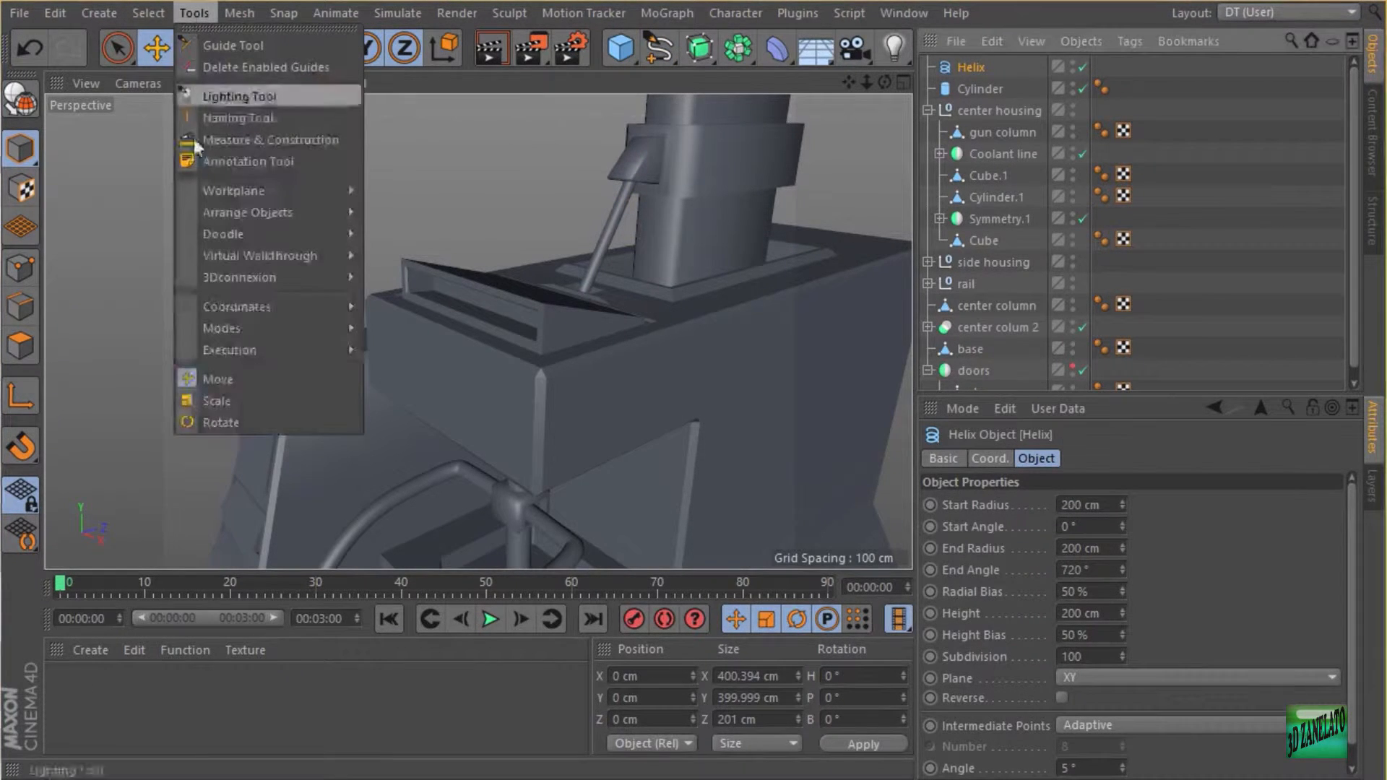
mouse_move(254, 213)
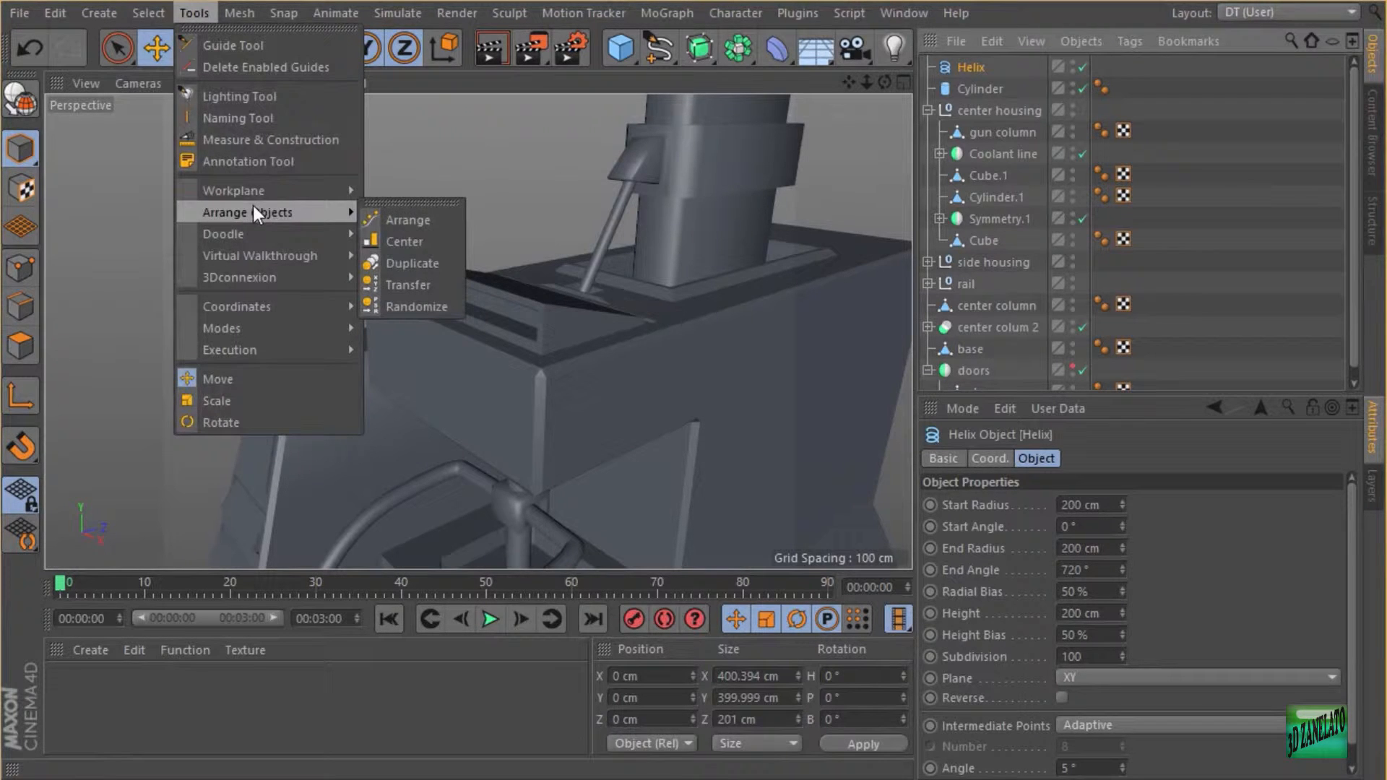
left_click(417, 285)
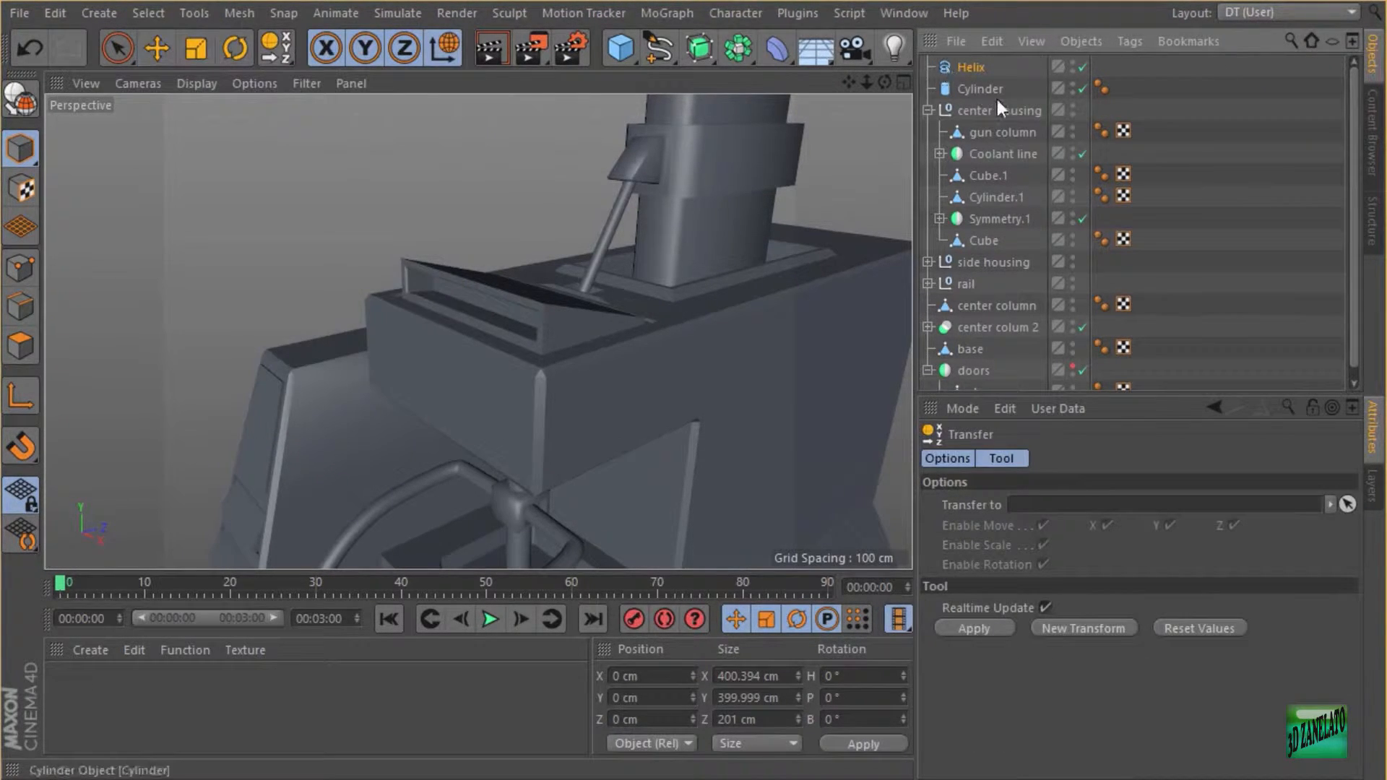
left_click_drag(1014, 238, 1046, 506)
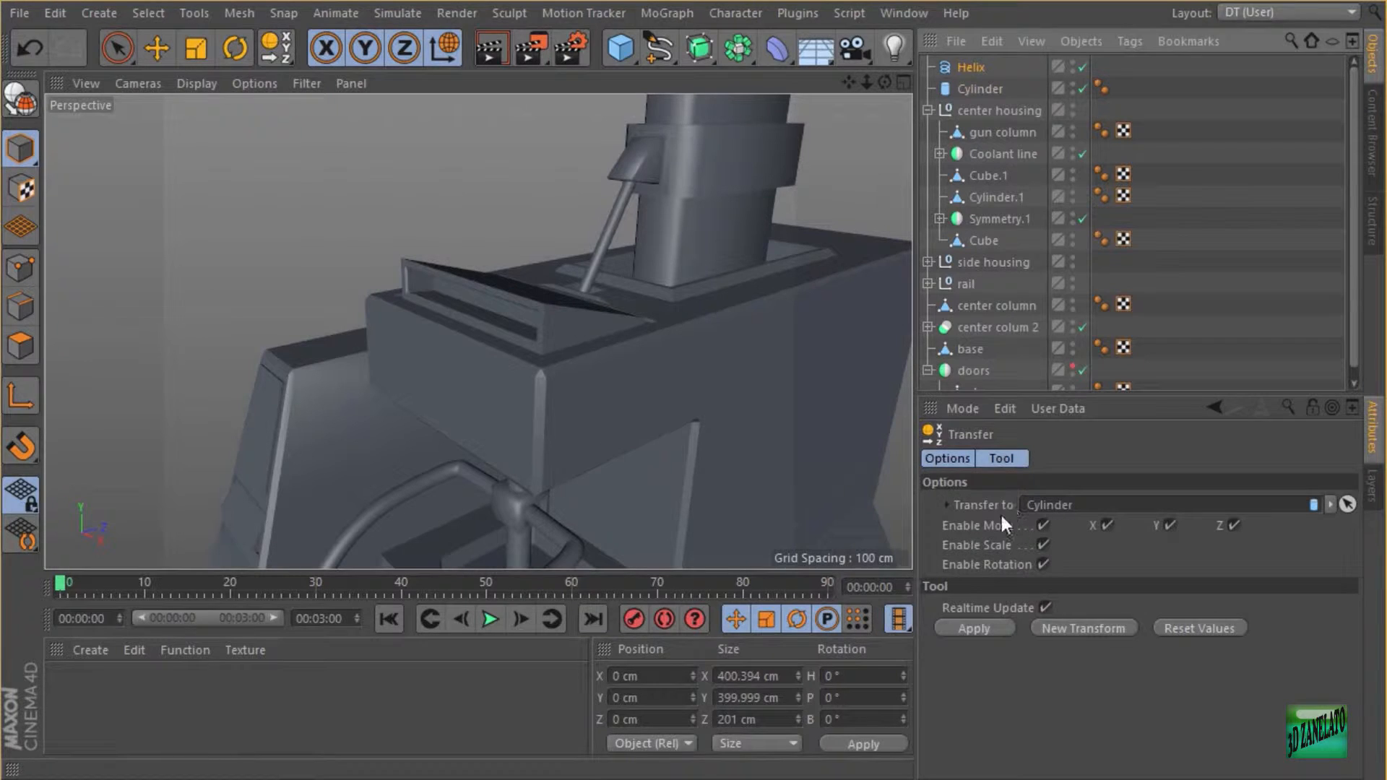
left_click(977, 628)
left_click(157, 50)
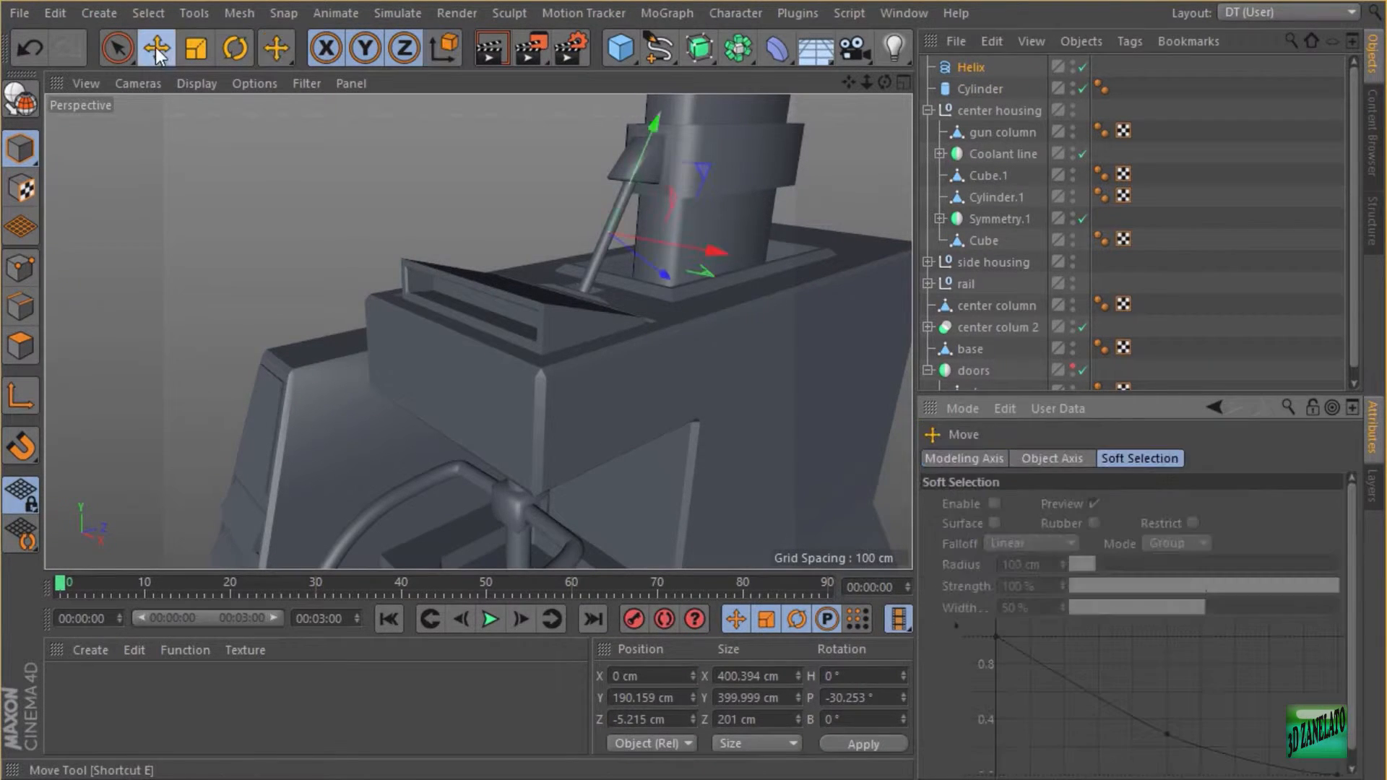
- Set the helix's start and end radius to 1 cm and its height to 5 cm
mouse_move(567, 291)
right_mouse_down("alt")
mouse_move(477, 299)
mouse_move(530, 295)
right_mouse_up("alt")
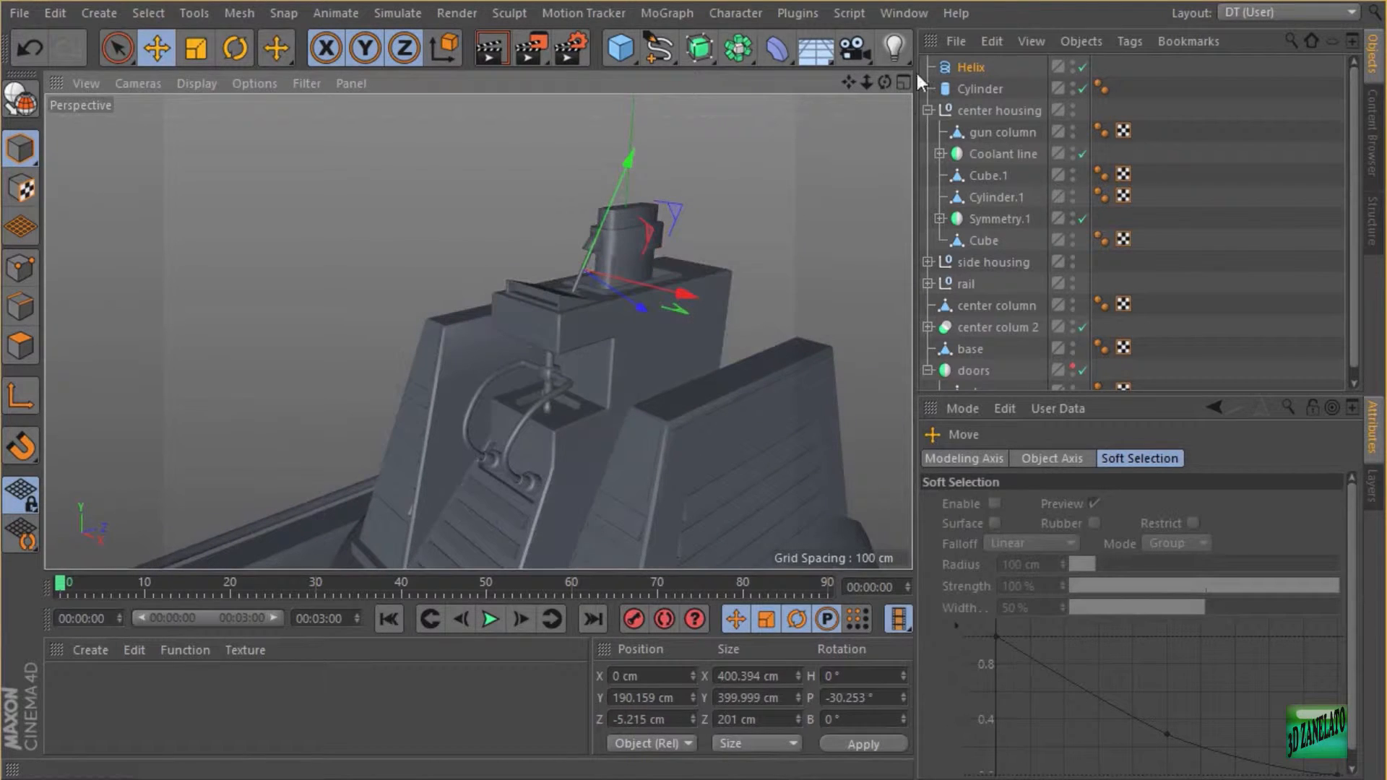
left_click(955, 67)
left_click(1069, 505)
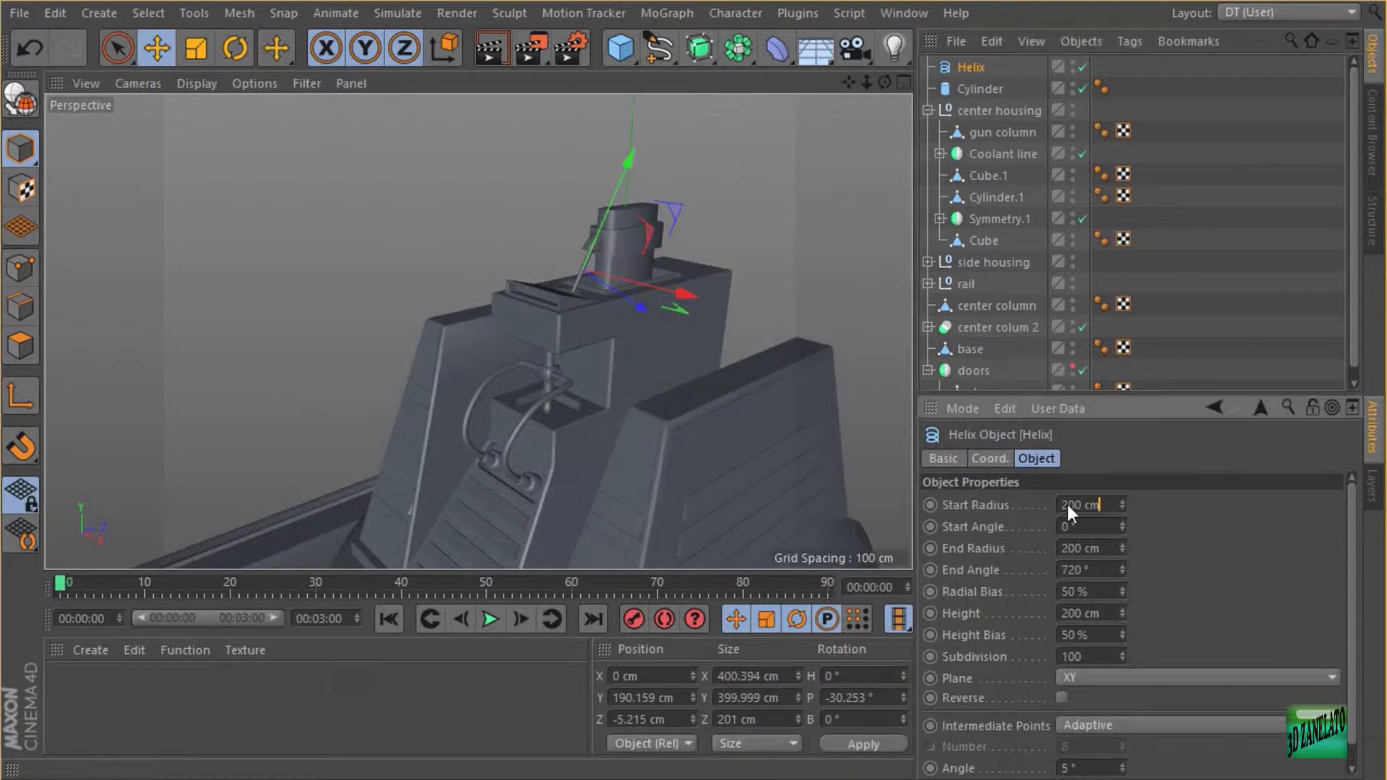
type("1")
left_click(1106, 545)
type("1")
key("Return")
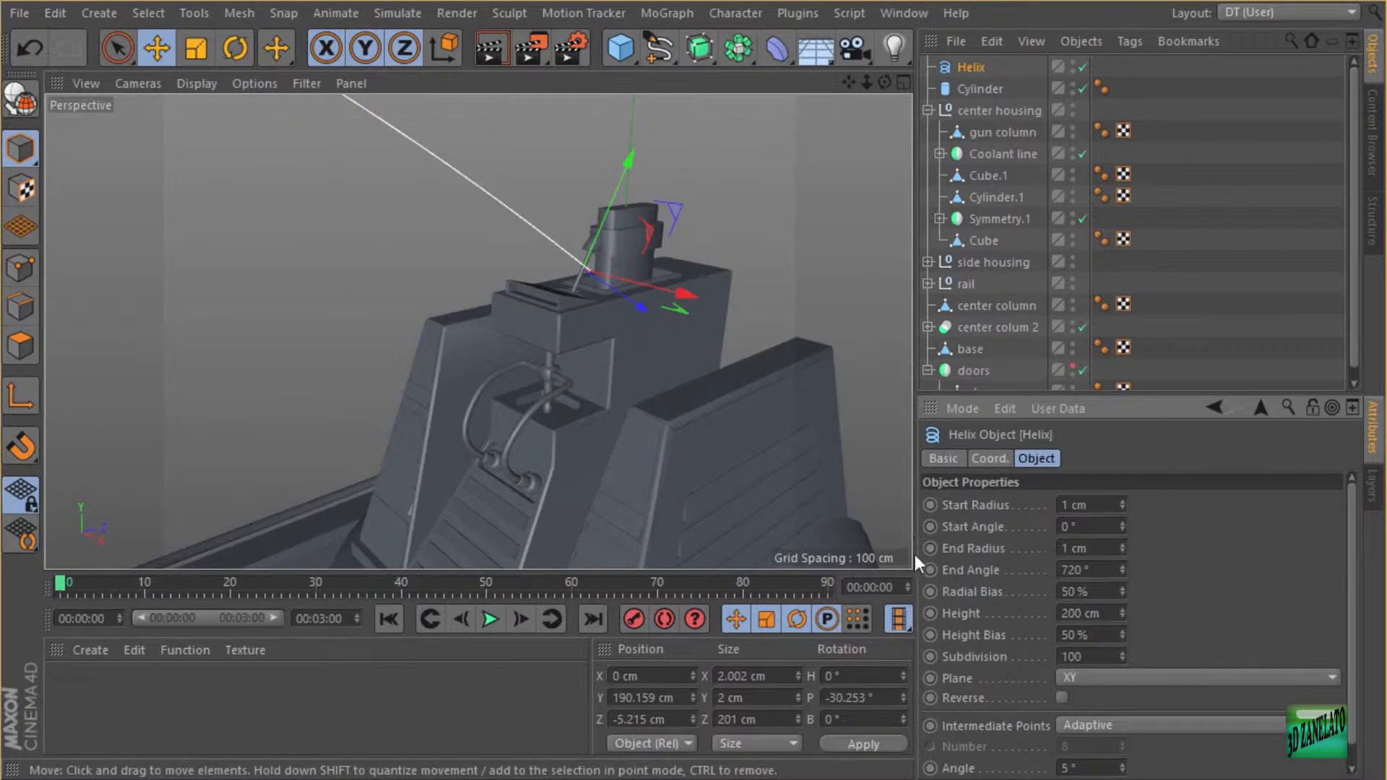
left_click(1101, 611)
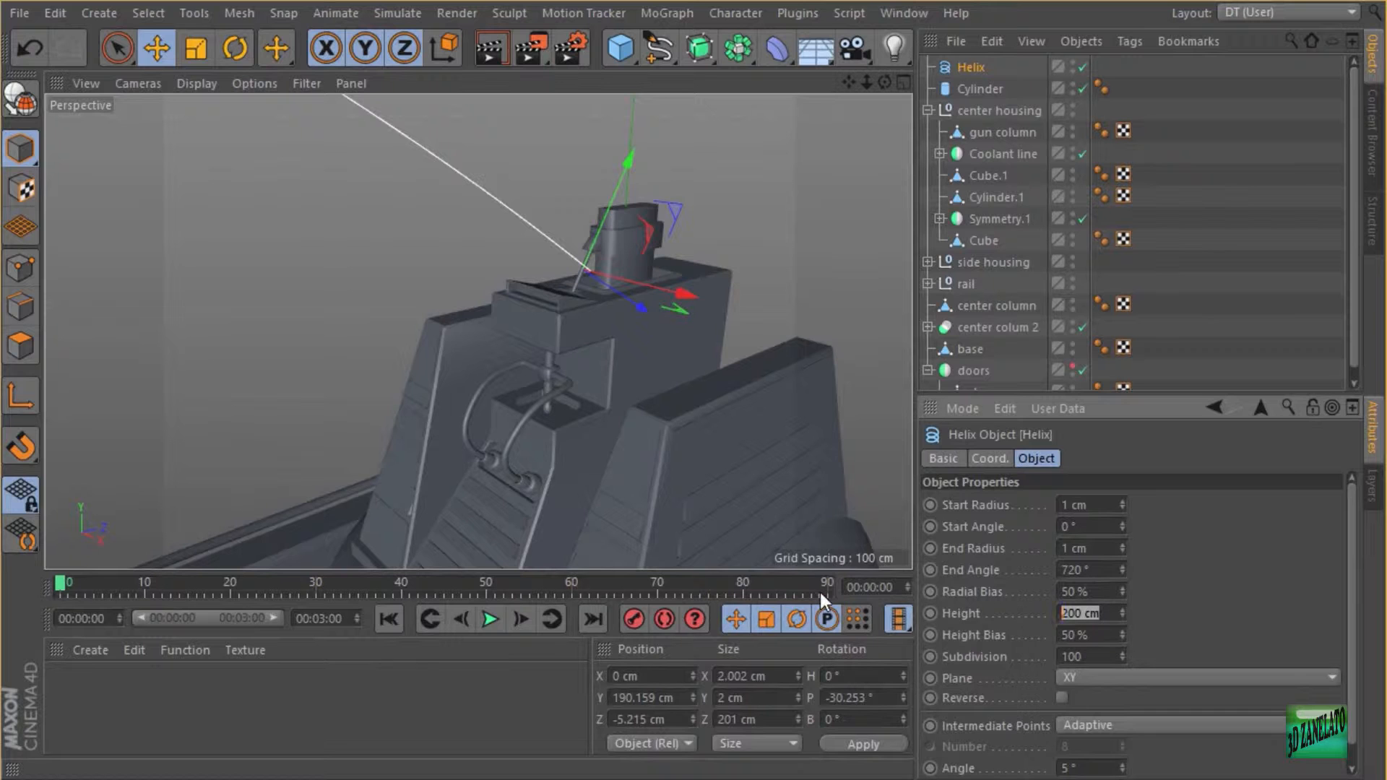
type("5")
key("Return")
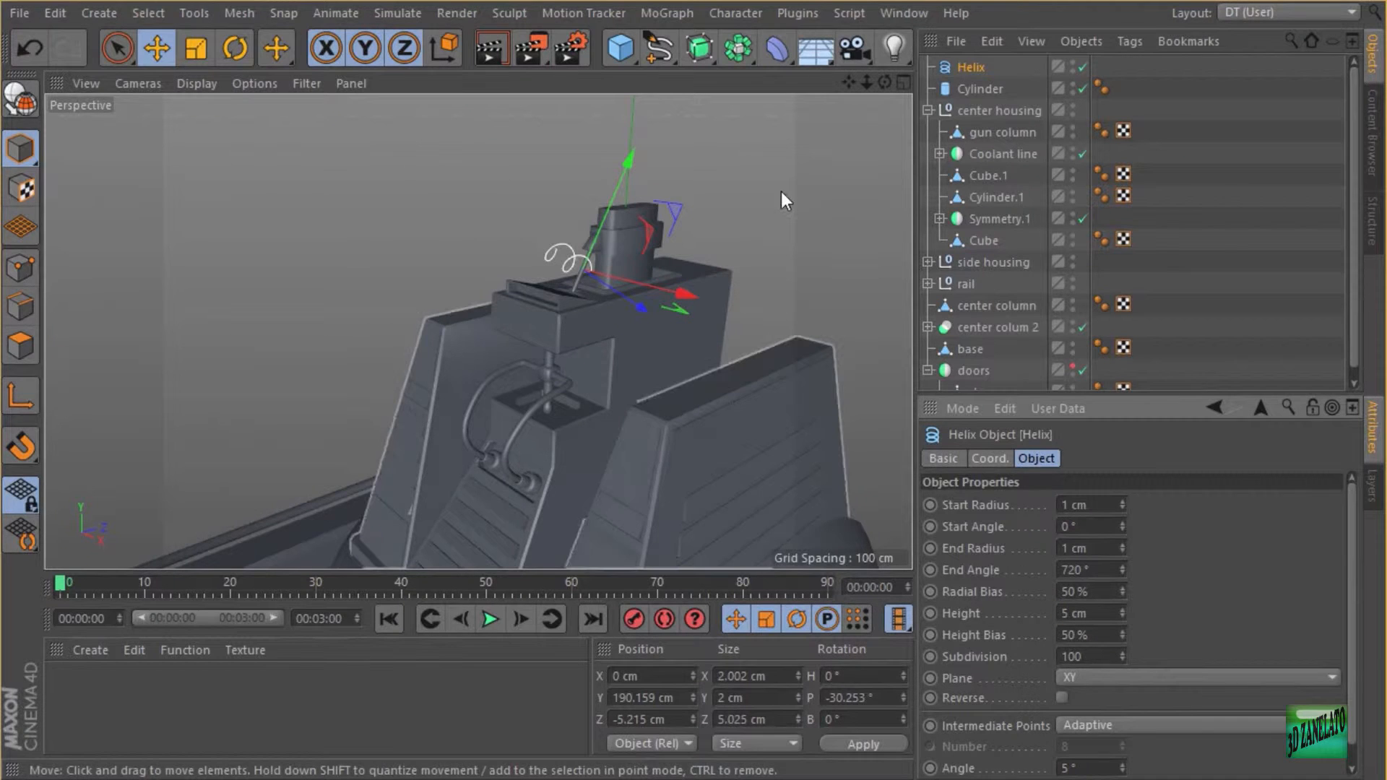
- Rotate the helix to a pitch of about -120.25° and slide it down along the rod to about Y 187.51, Z -6.76 cm
scroll(618, 274, "up", 5)
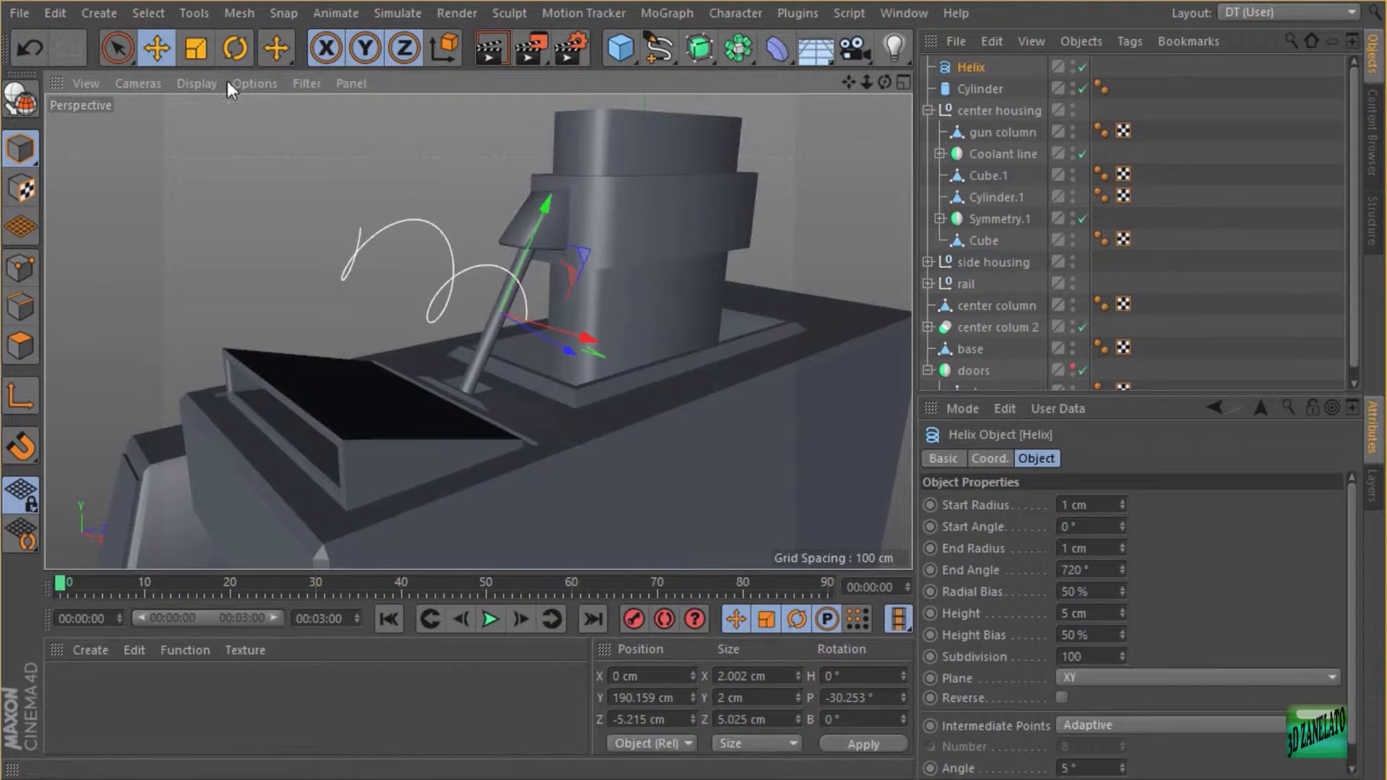
left_click(240, 45)
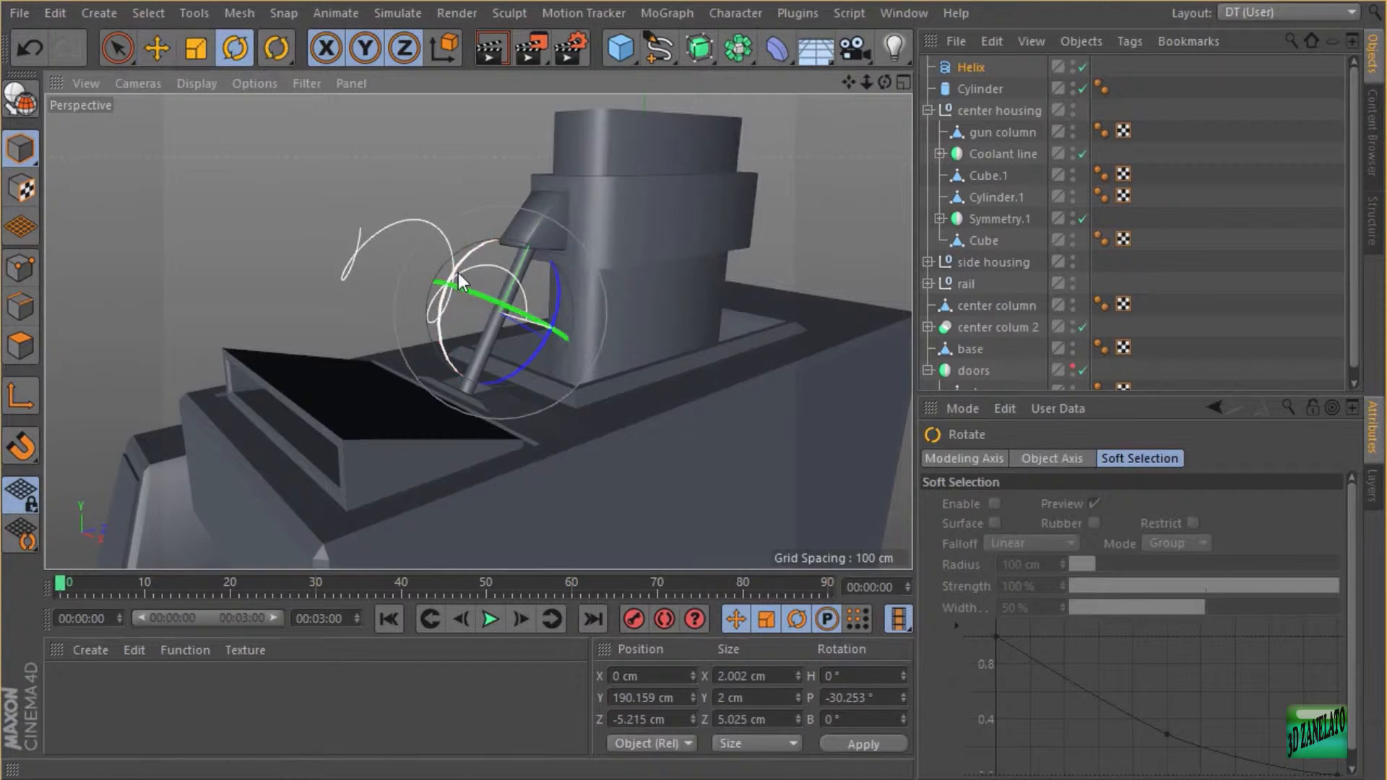
left_click_drag(465, 244, 552, 221)
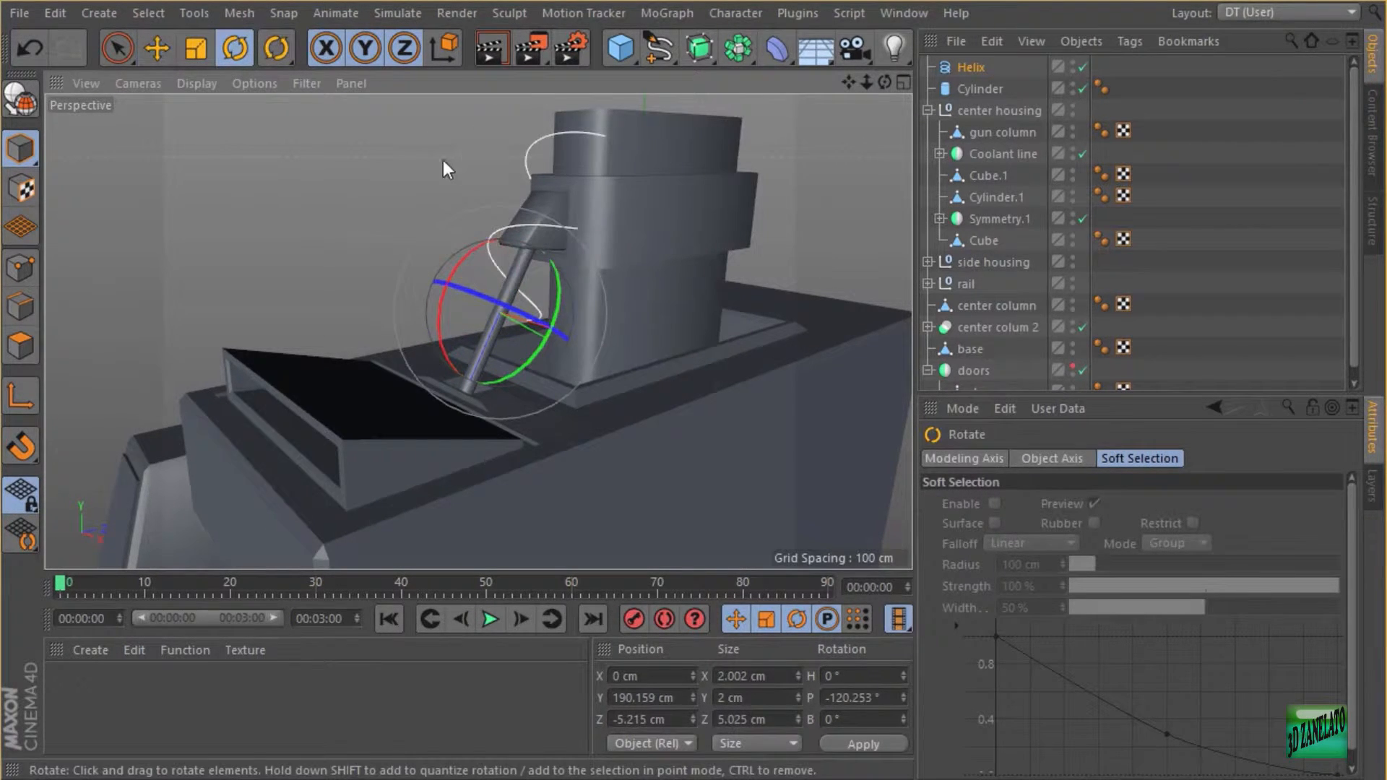
left_click(157, 47)
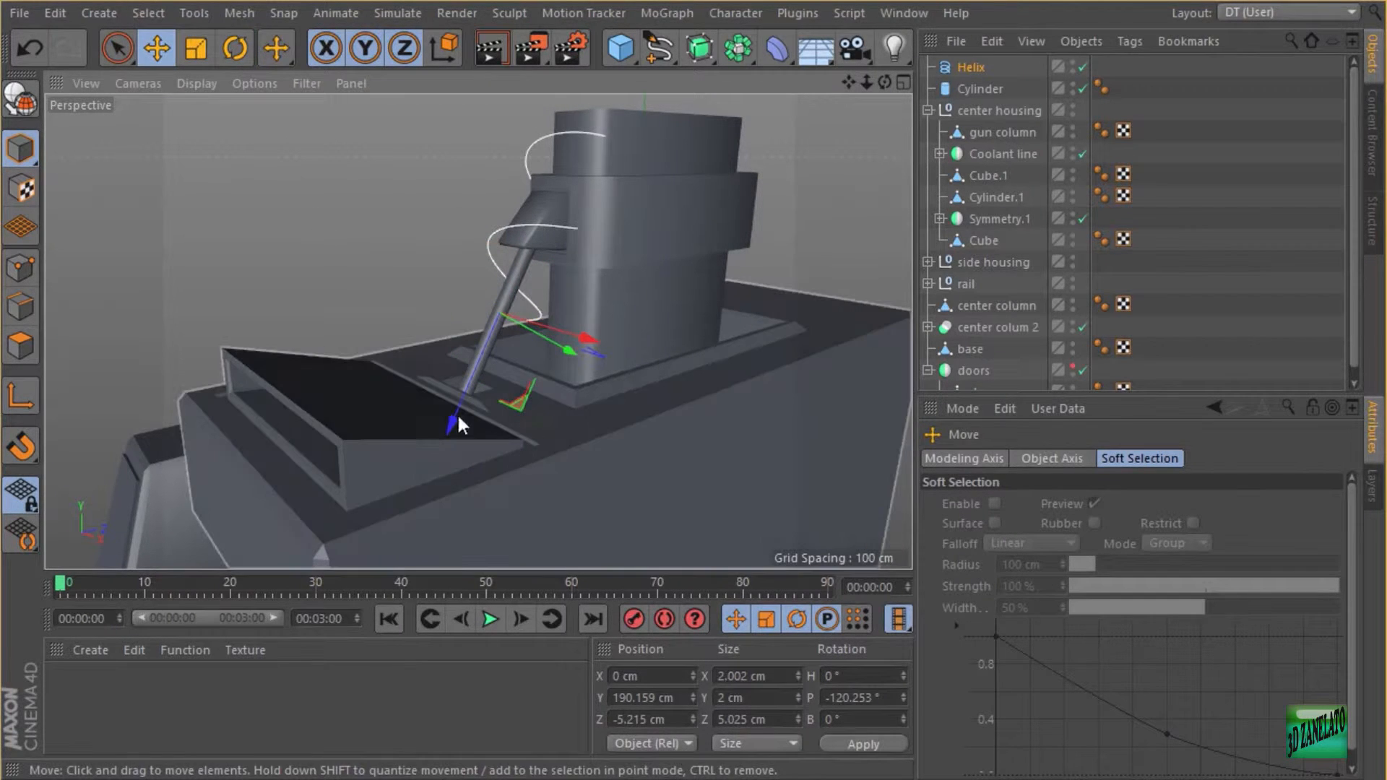
left_click_drag(458, 424, 371, 521)
- Set the helix's start and end radius to 0.2 cm
left_click(975, 67)
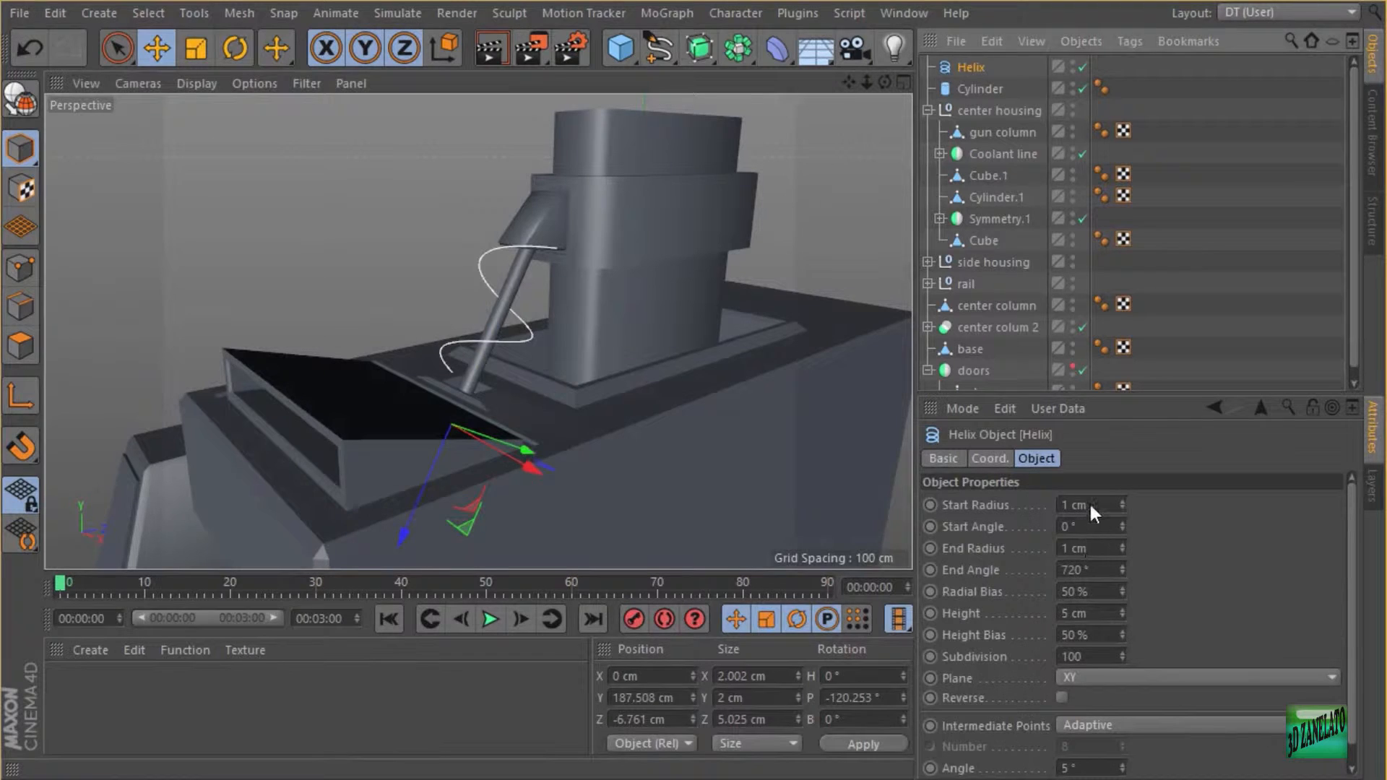
double_click(1083, 505)
type(".2")
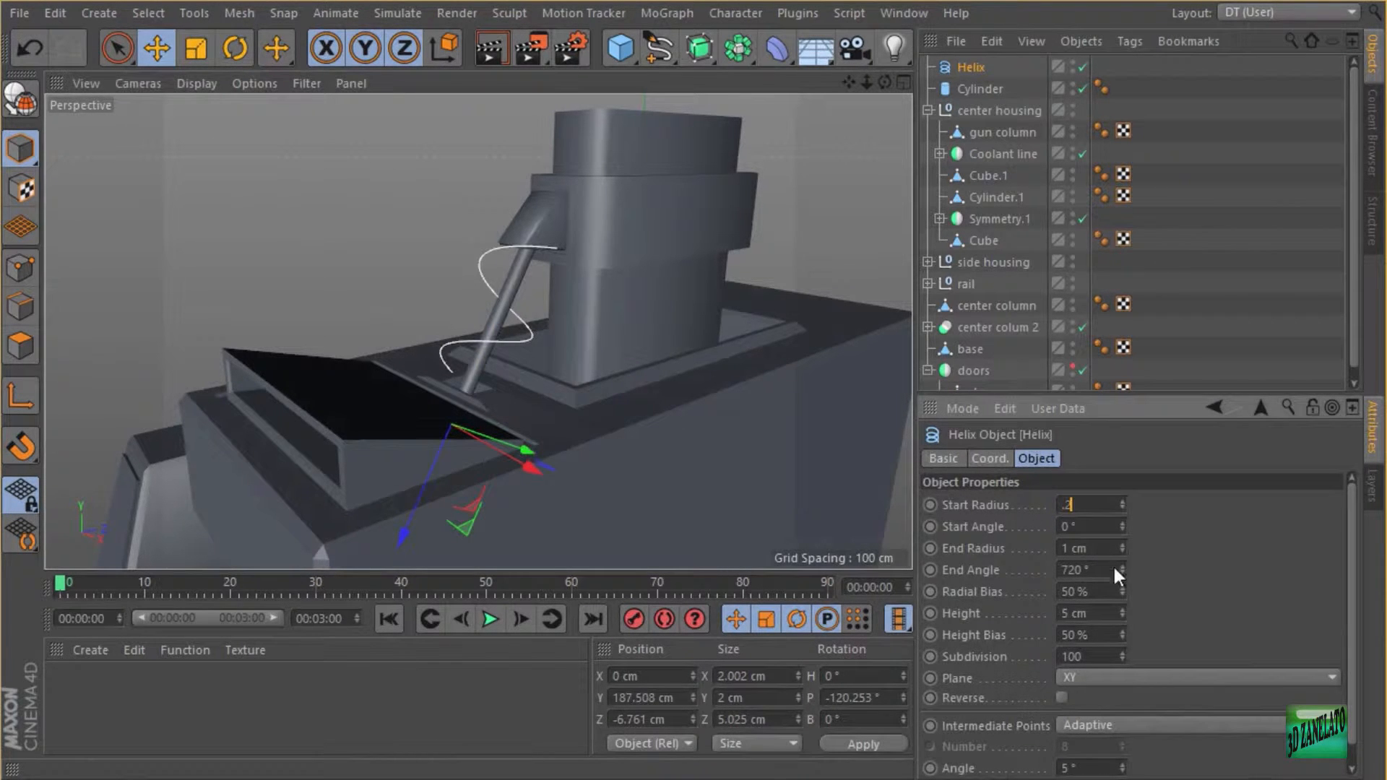
key("Tab")
key("Tab")
type(".2")
key("Return")
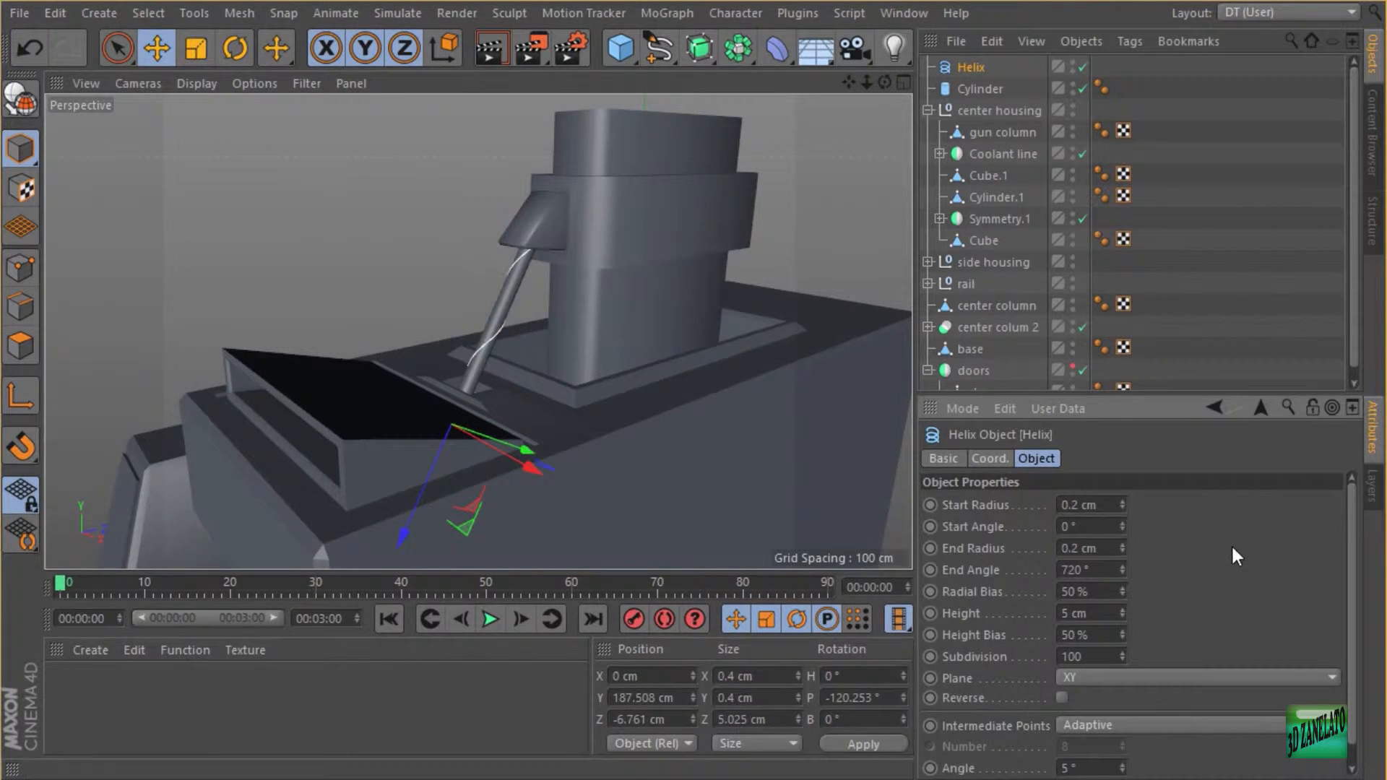
- Set the helix's end radius and start radius to 0.25 cm
double_click(1105, 549)
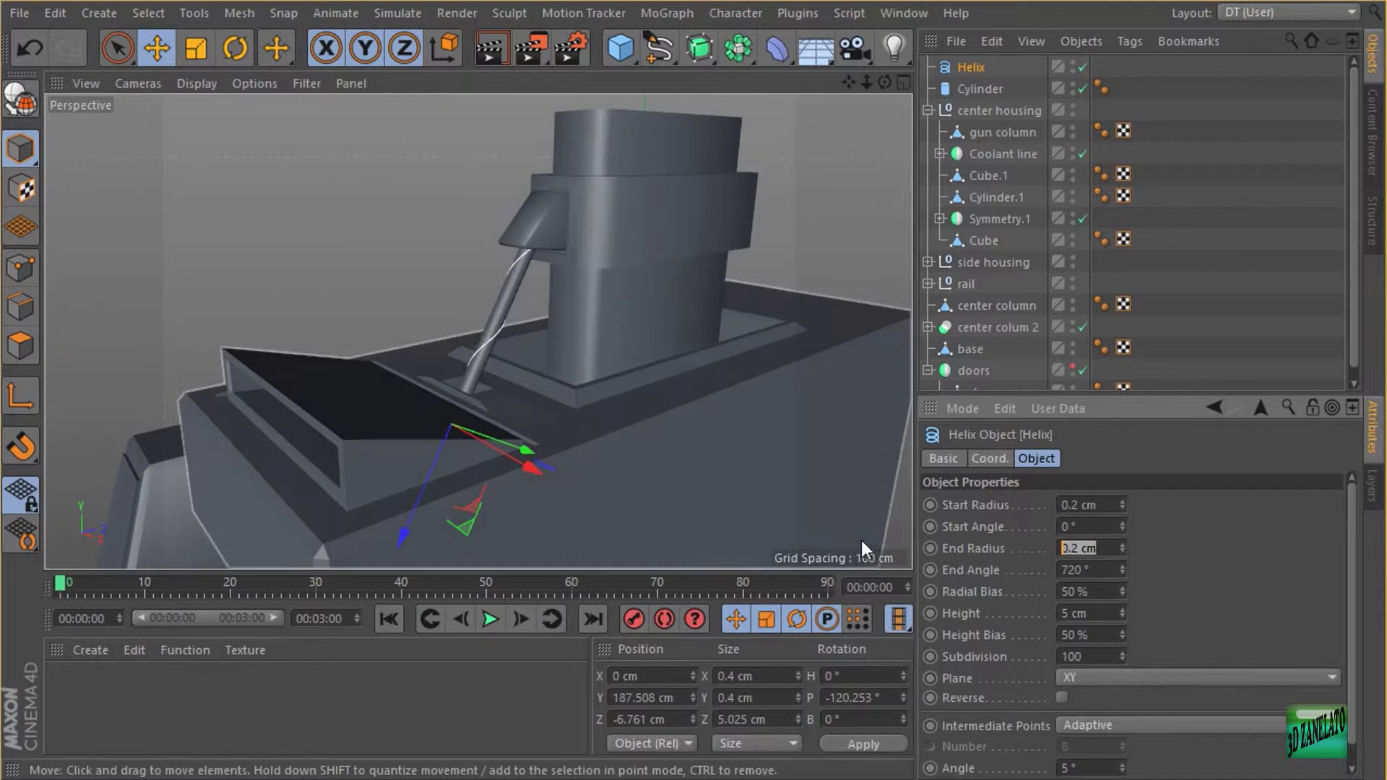
type(".25")
left_click_drag(1110, 504, 891, 484)
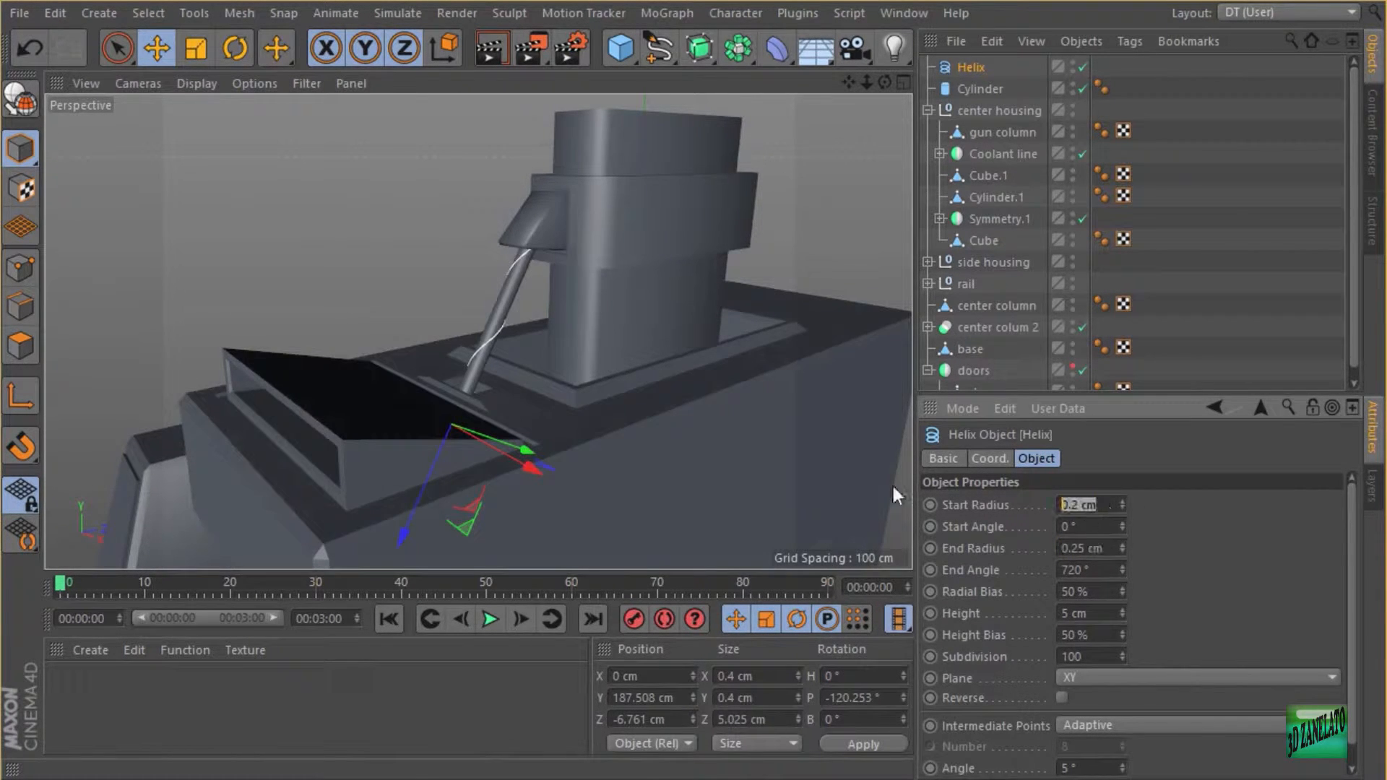
type(".25")
key("Return")
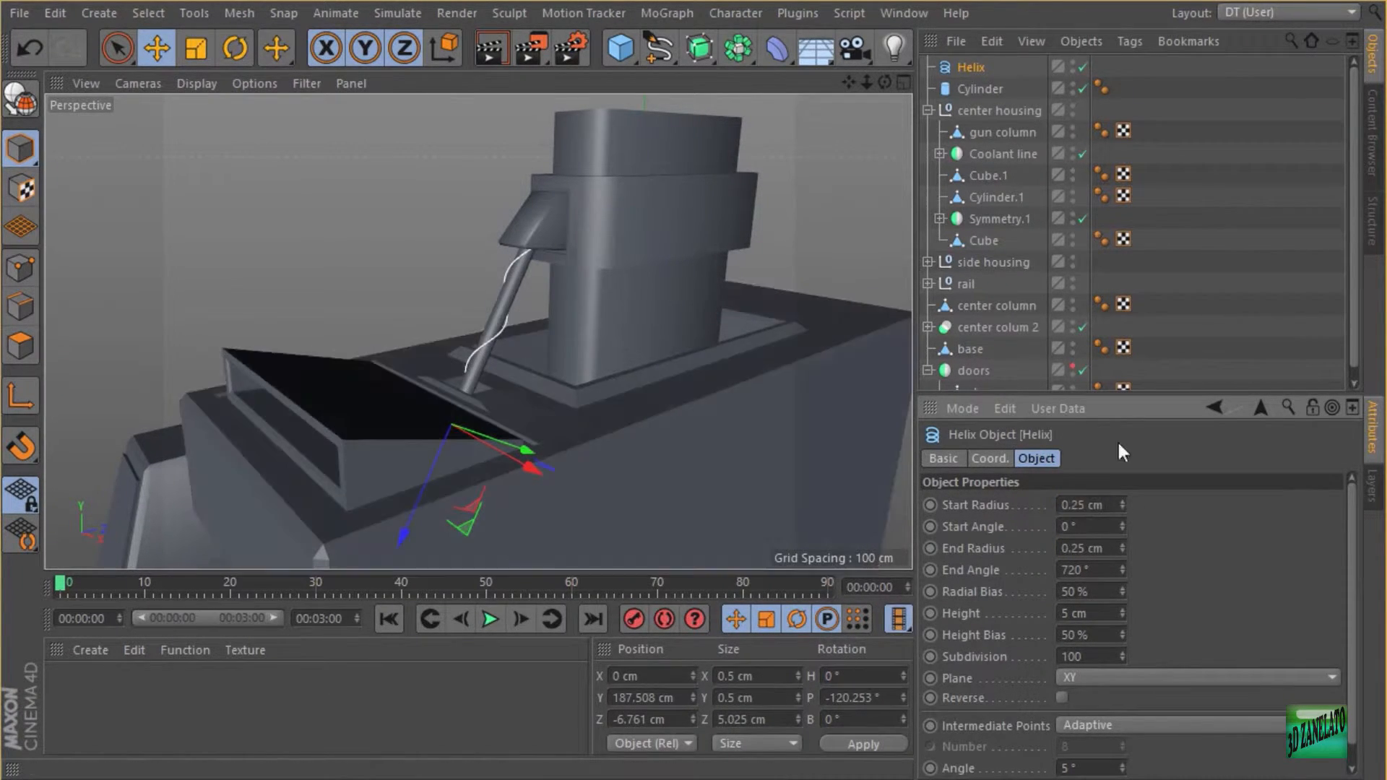
- Set the helix's height to 2 cm and its end angle to 1086°
left_click(1125, 610)
left_click(1124, 609)
left_click_drag(1123, 610, 1120, 617)
left_click(1118, 616)
left_click(1119, 616)
left_click_drag(1122, 557, 1075, 175)
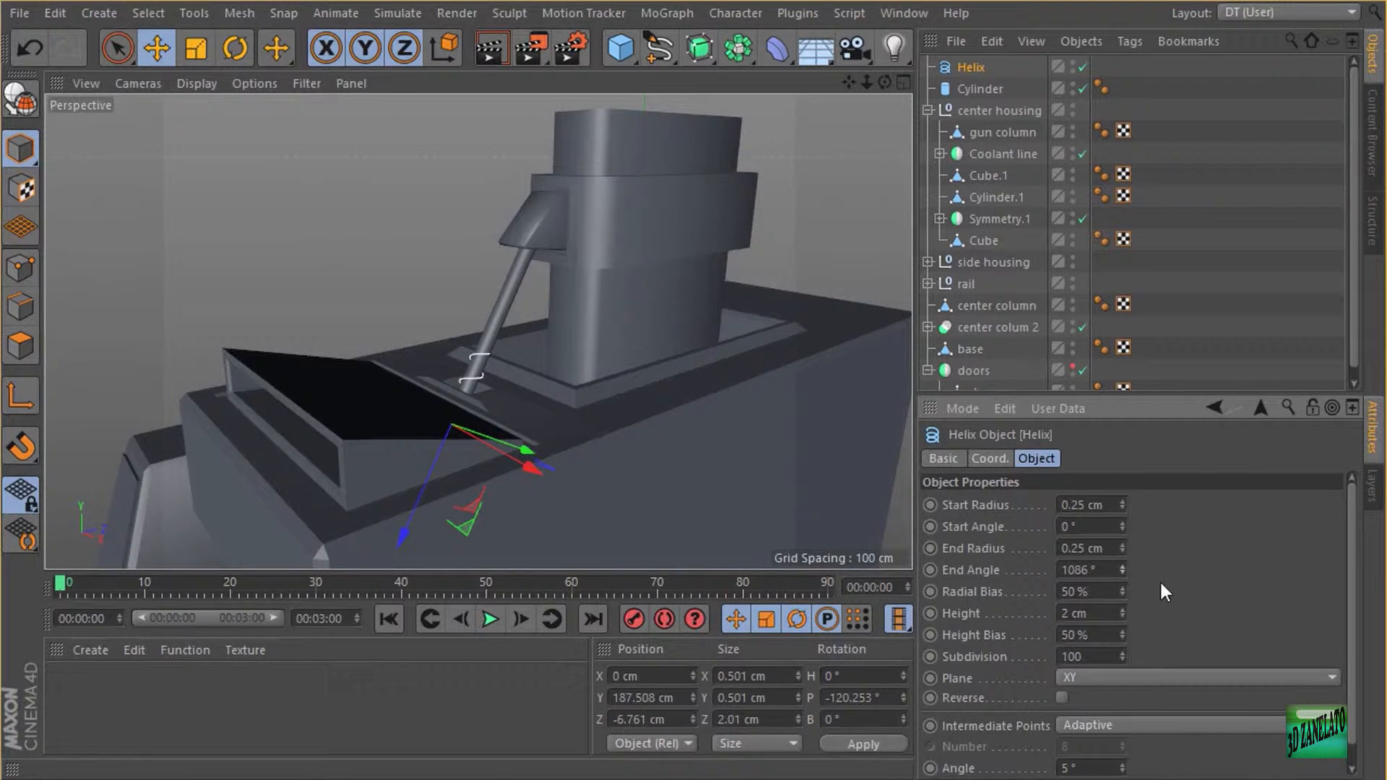
- Set the helix's height to 4 cm and slide it along the rod to about Y 188.26, Z -6.32 cm
left_click_drag(401, 539, 429, 476)
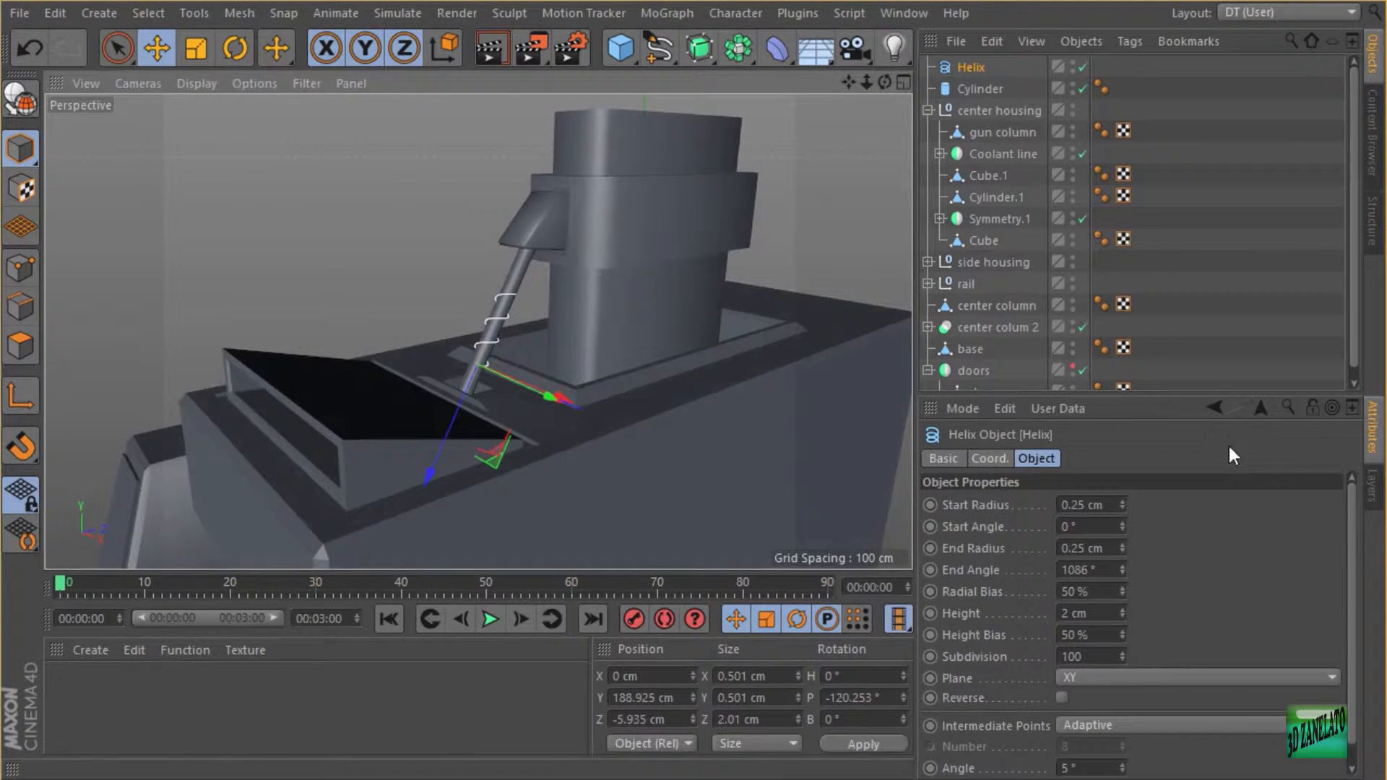
left_click(1122, 501)
key("ctrl+z")
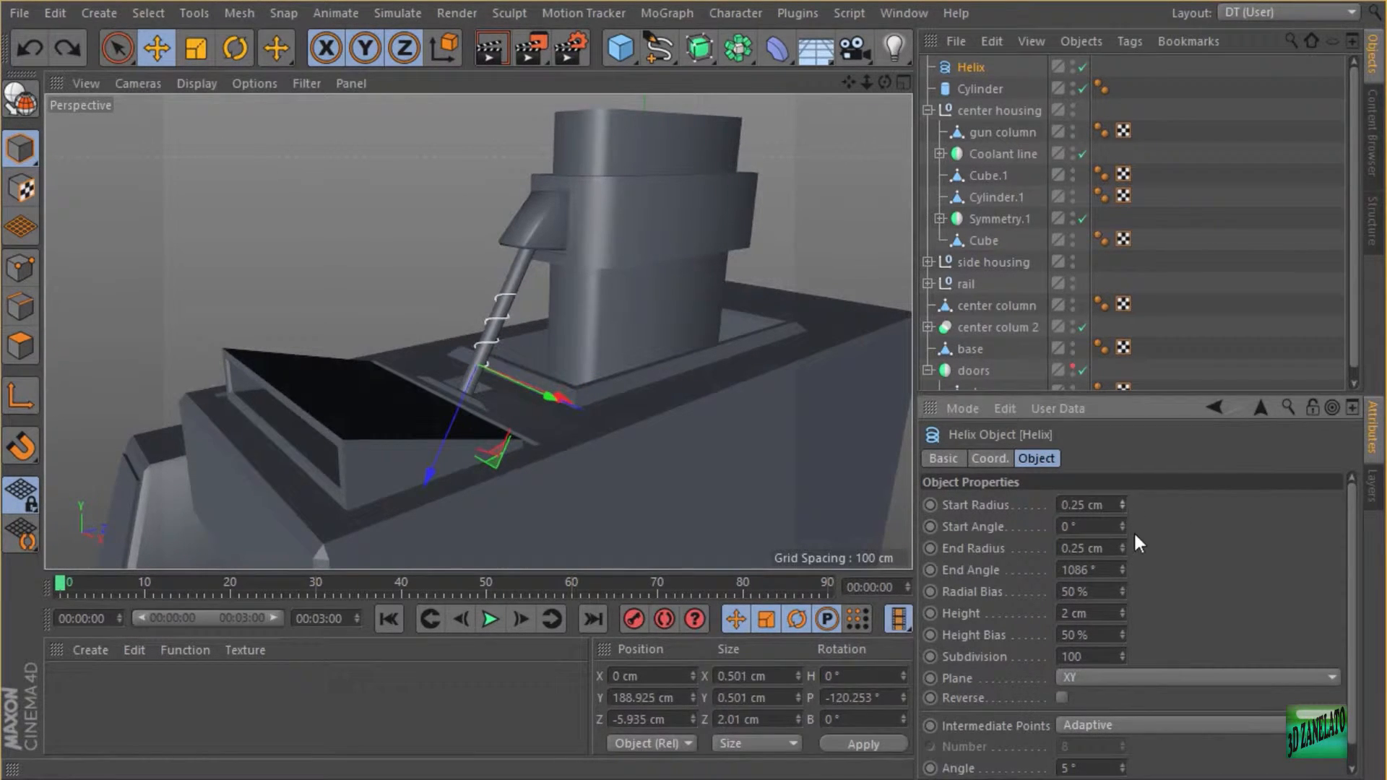
left_click(1122, 609)
left_click(1123, 609)
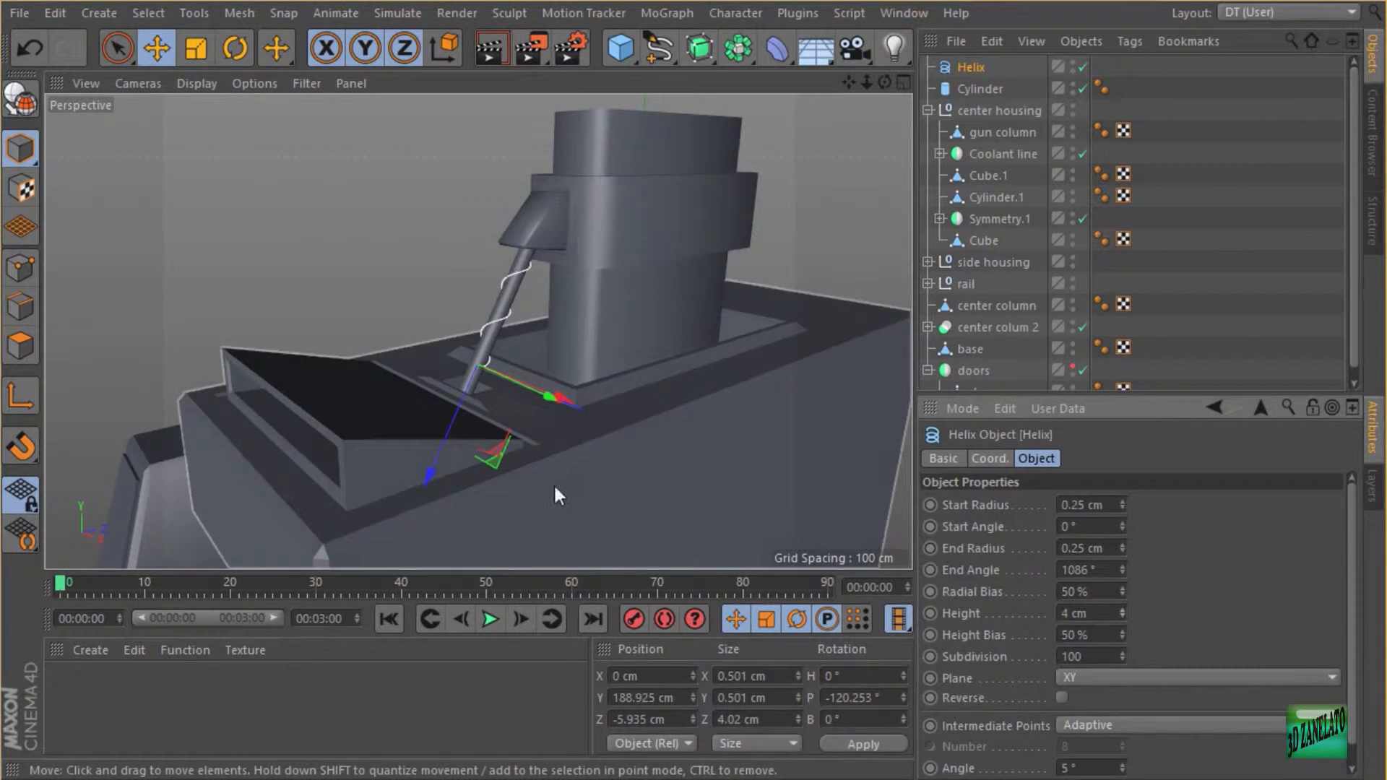
left_click_drag(428, 475, 410, 496)
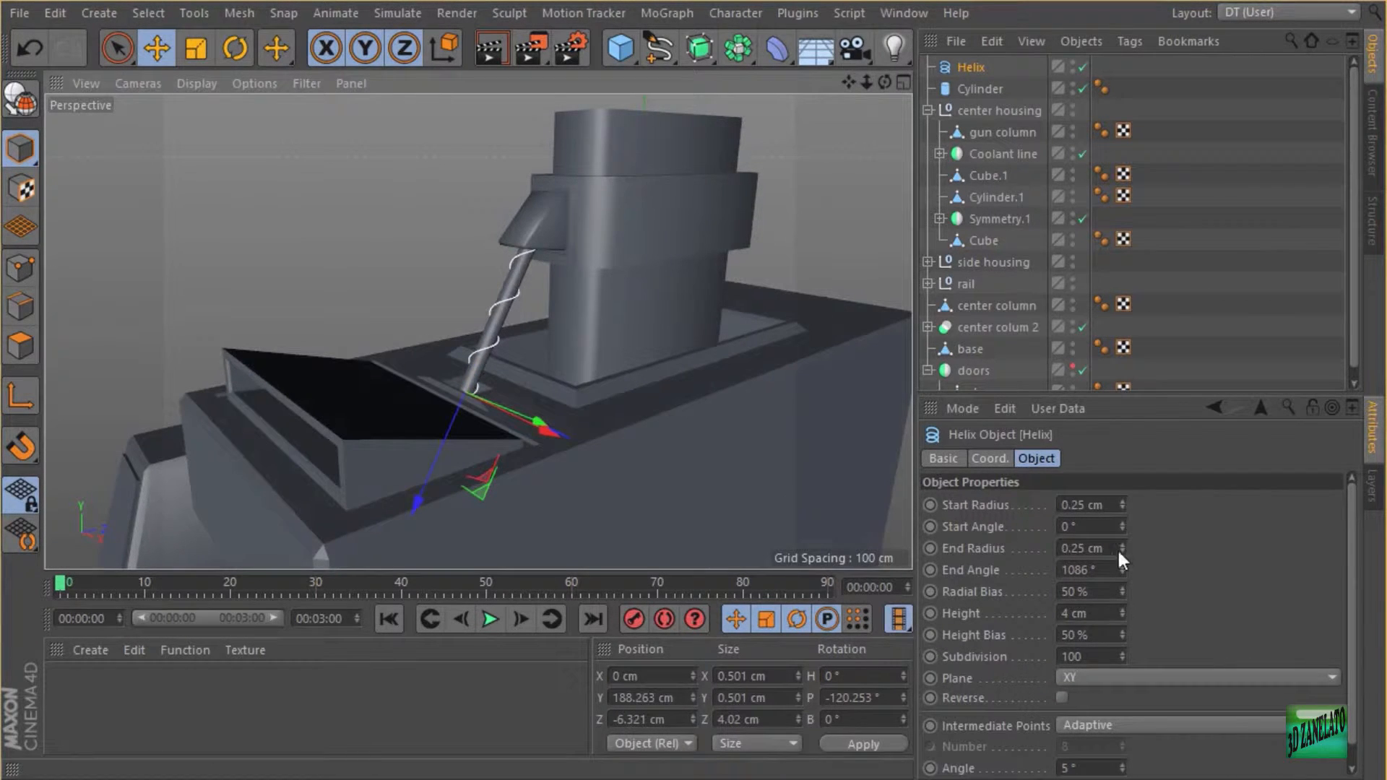
- Set the helix's end angle to 1500° and collapse the center housing group
left_click_drag(1120, 565, 1096, 127)
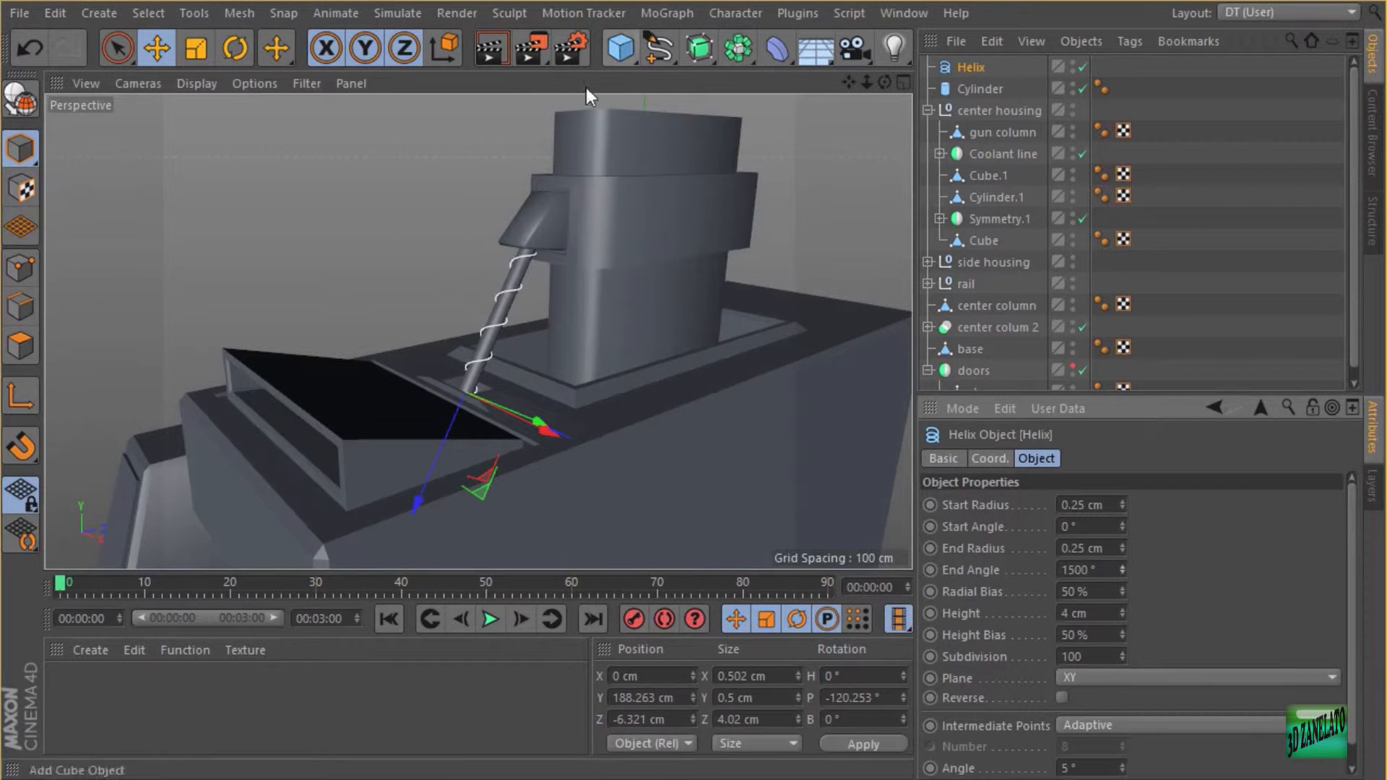
left_click(929, 110)
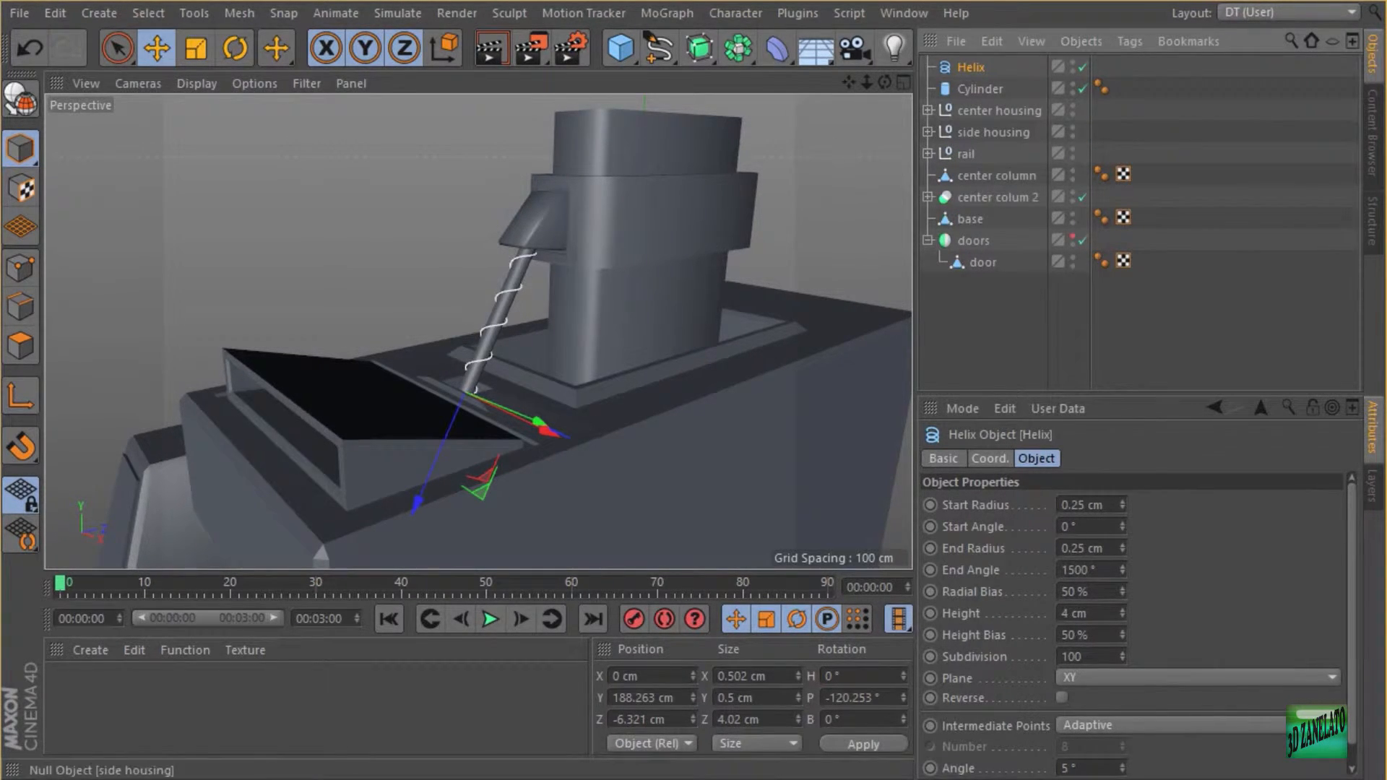
- Add a circle spline with a radius of 0.3 cm as the profile for the helix
left_click_drag(658, 48, 856, 158)
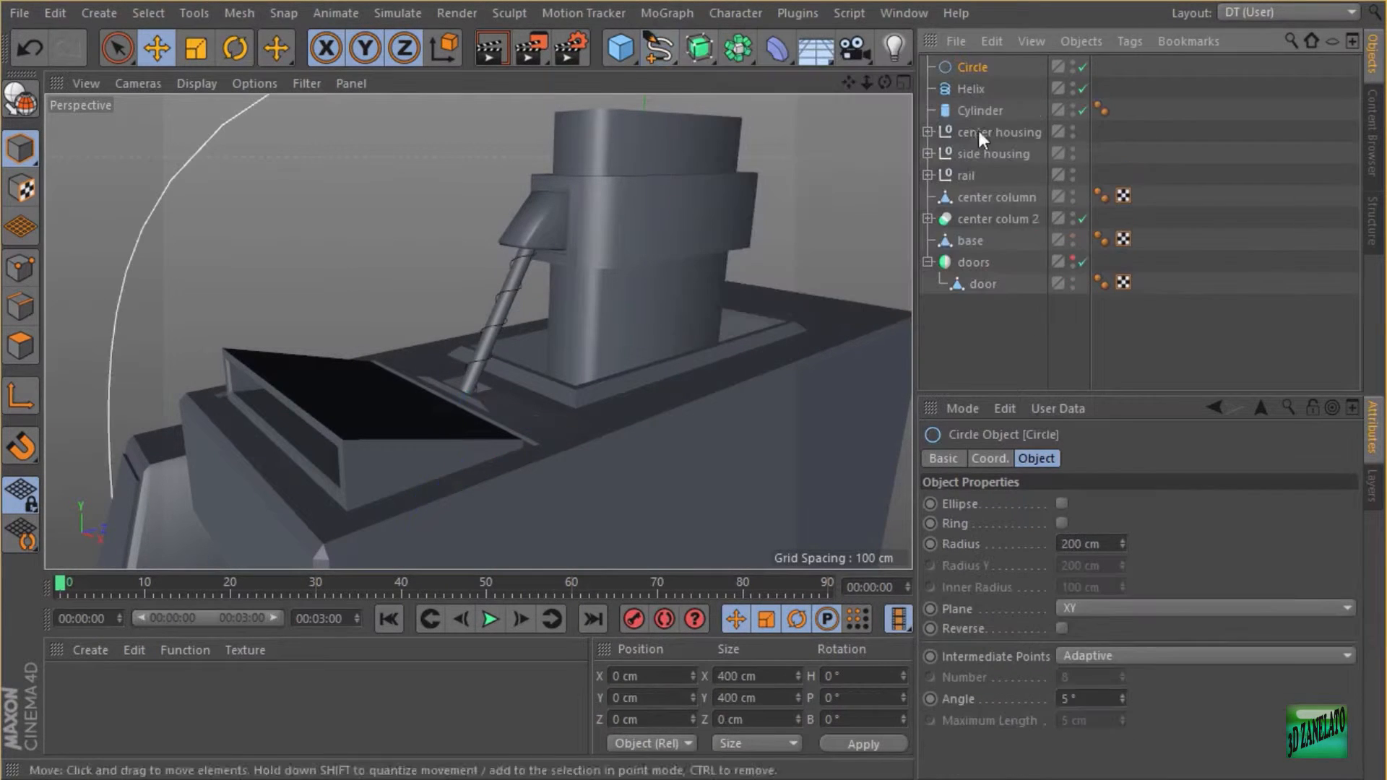
left_click(1102, 545)
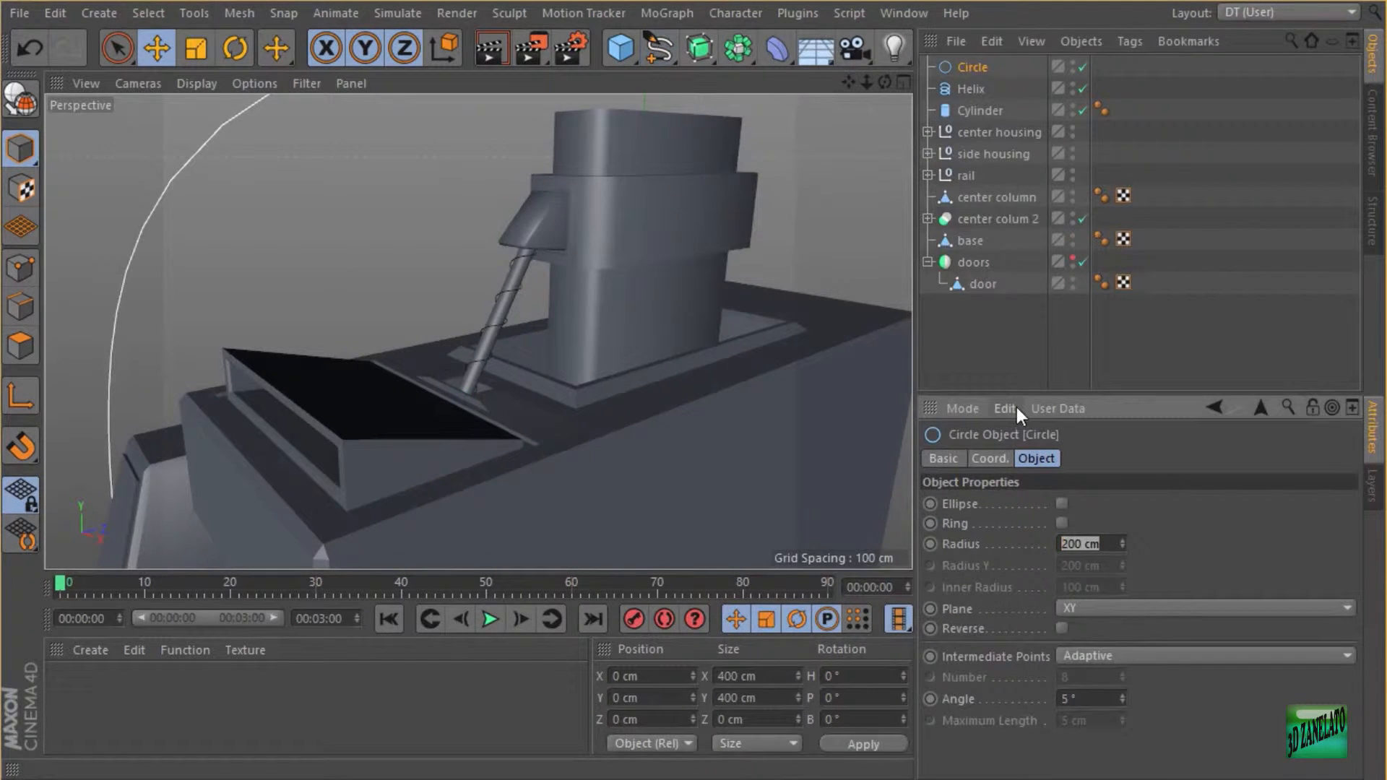
type("0.3")
key("Return")
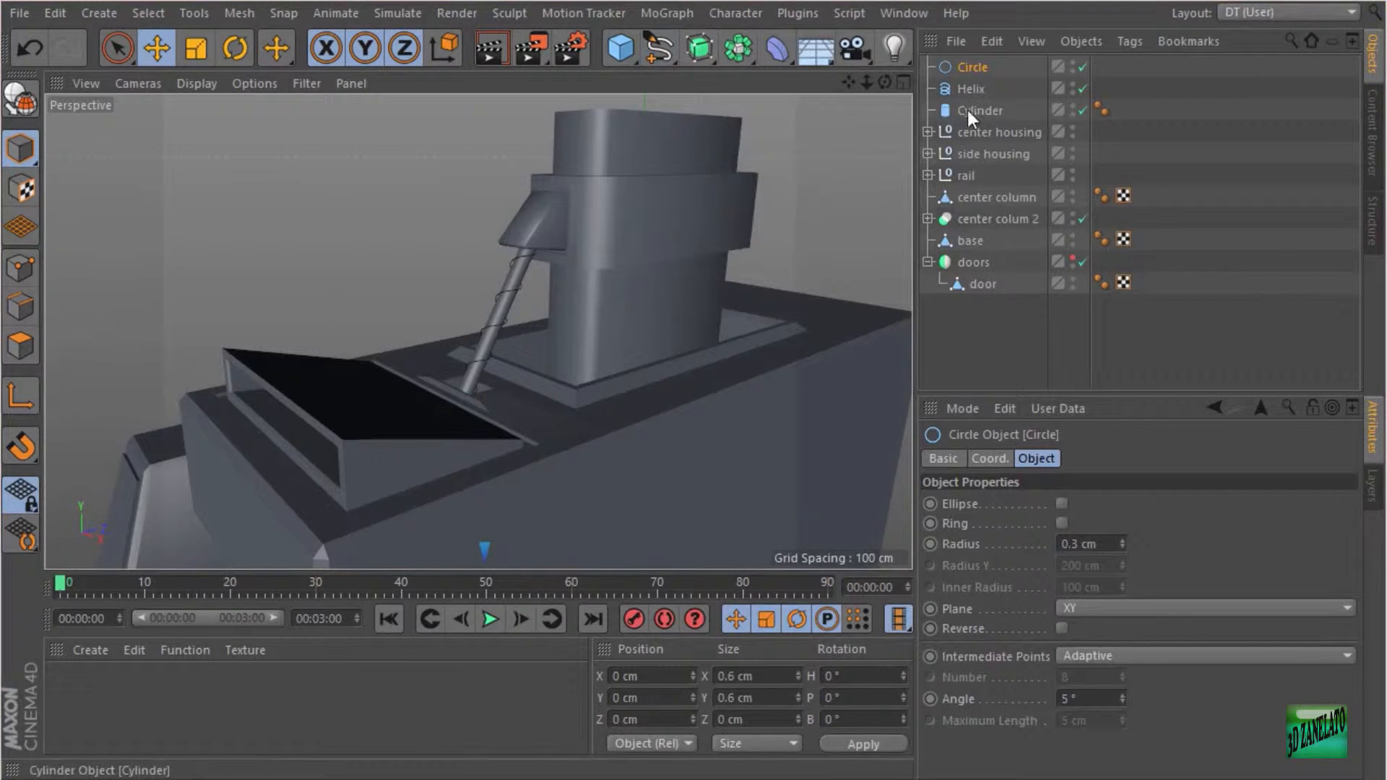
- Add a Sweep object and nest the circle and the helix under it, with the circle first
left_click(705, 48)
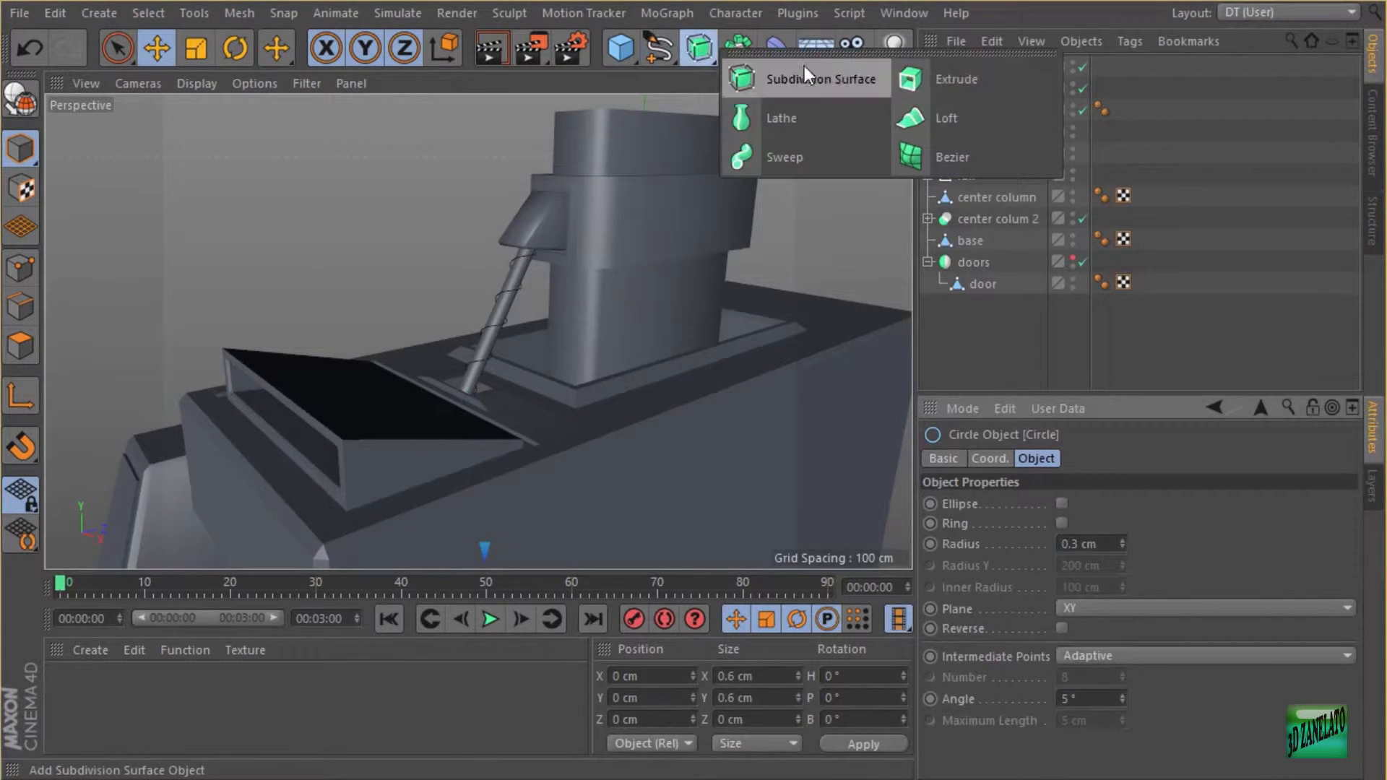
left_click(821, 155)
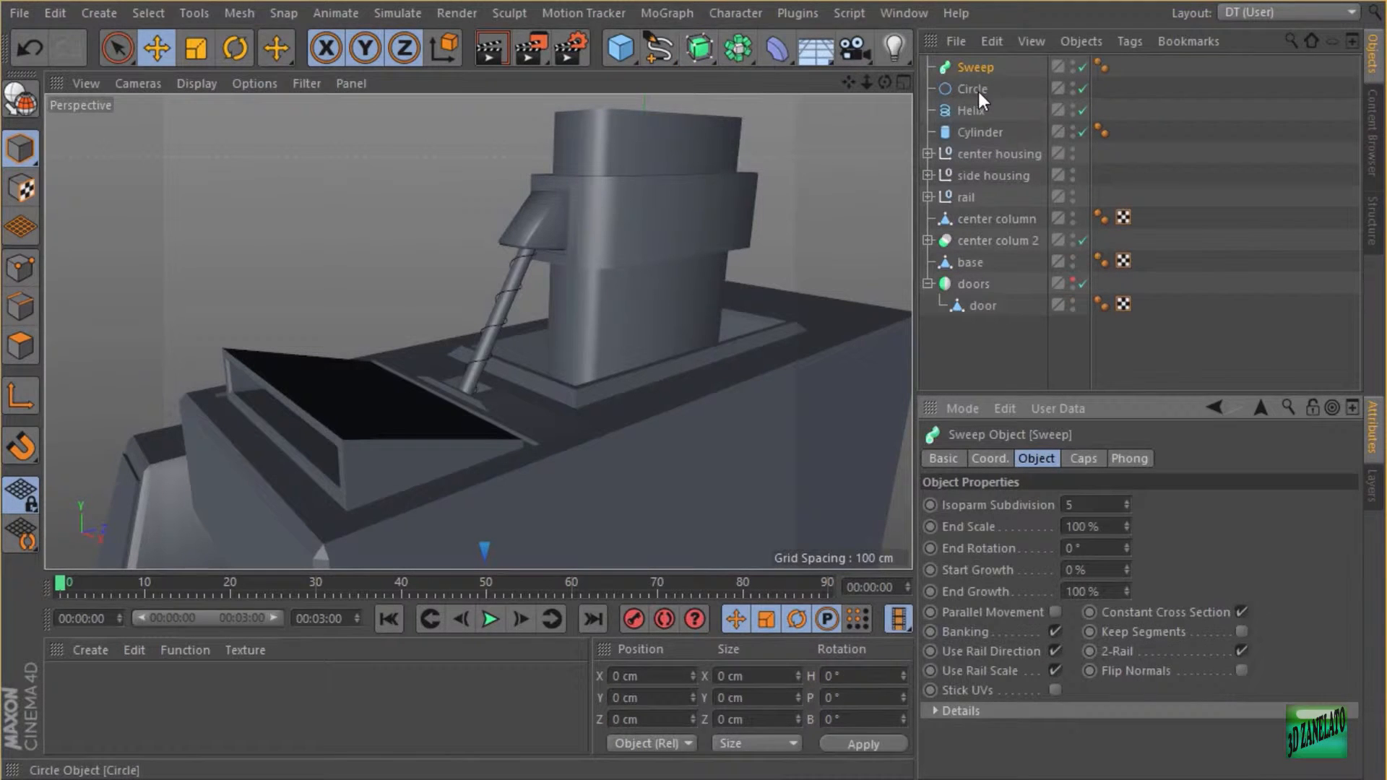
mouse_move(978, 91)
left_mouse_down()
mouse_move(975, 66)
mouse_move(975, 98)
left_mouse_up()
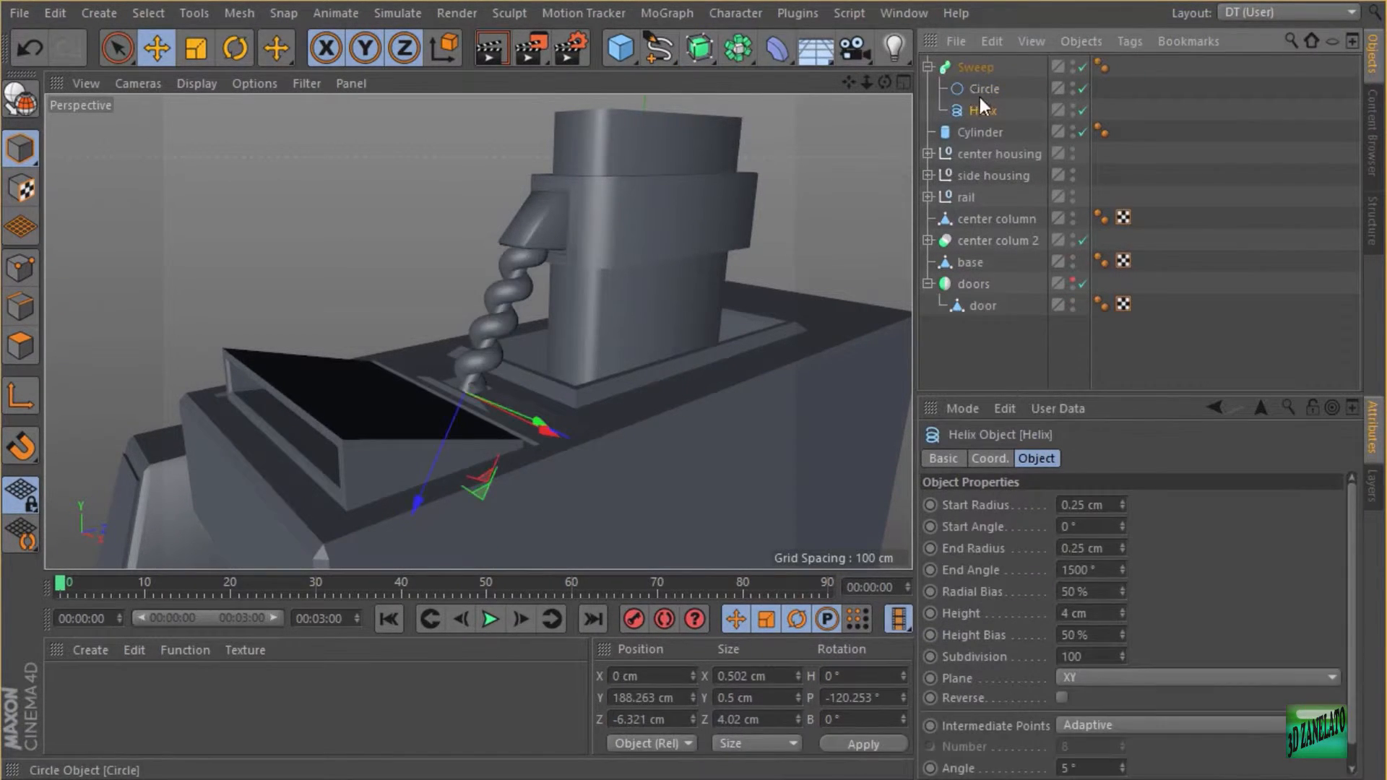
- Set the radius of the circle inside the Sweep to 0.1 cm
left_click(983, 90)
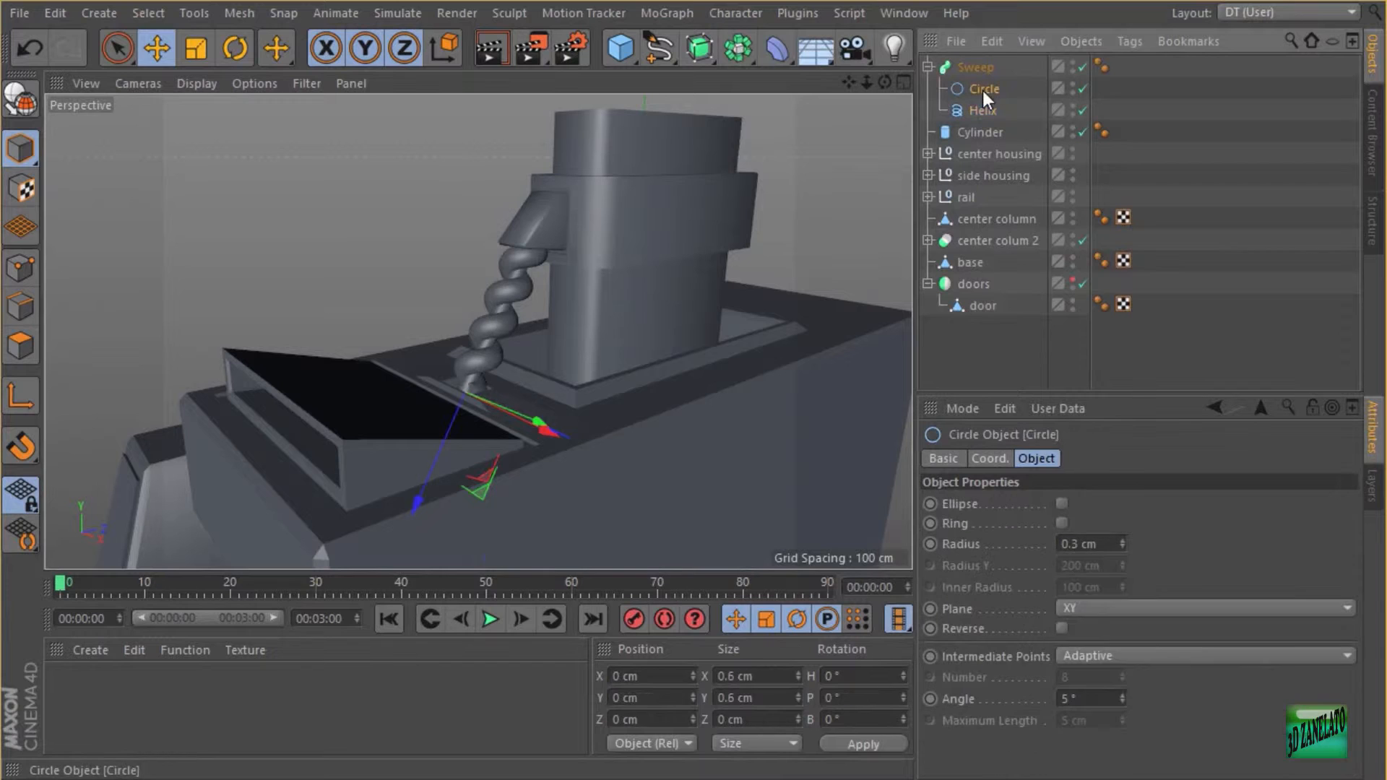
left_click(1113, 547)
type("0.1")
key("Return")
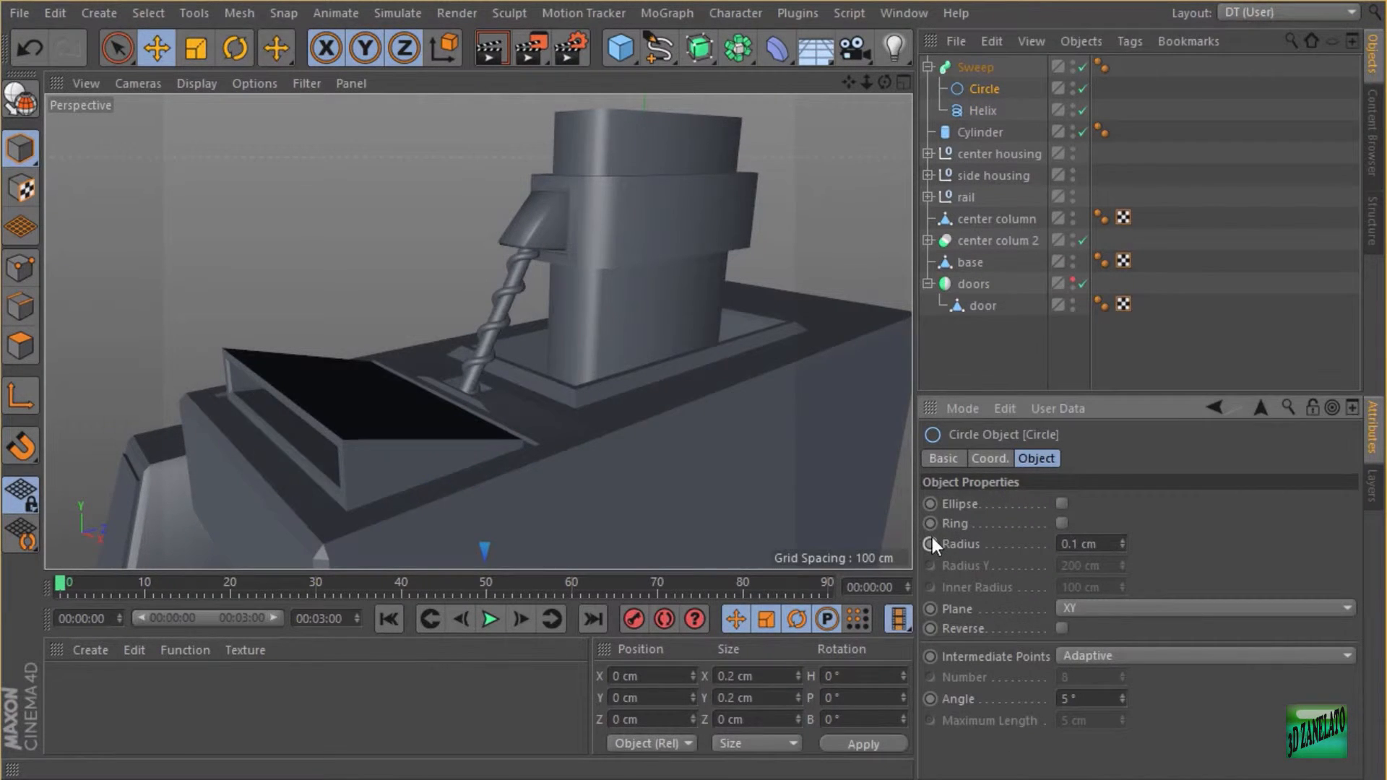
- Set the slanted rod cylinder's radius to 0.1 cm and deselect it
left_click(978, 135)
left_click(1104, 506)
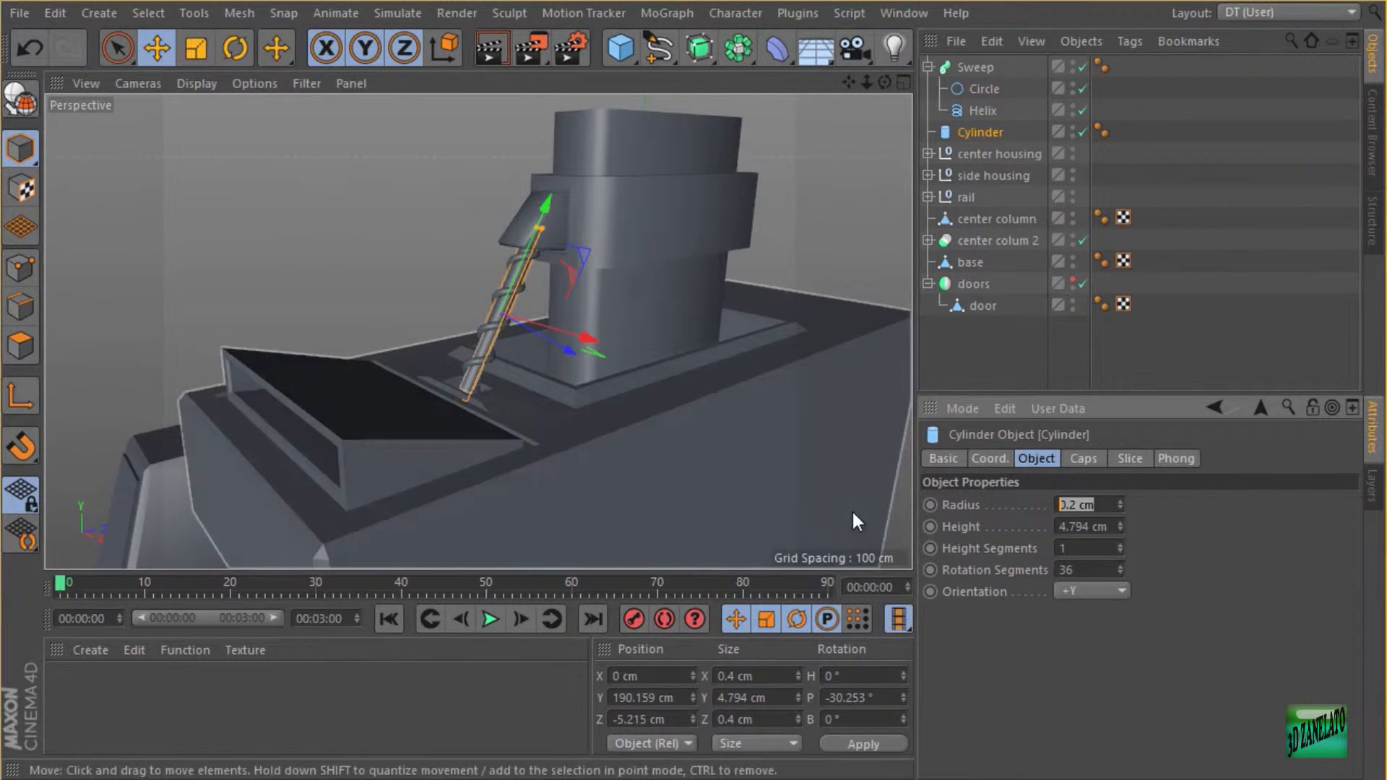
type("0.1")
key("Return")
left_click(1036, 339)
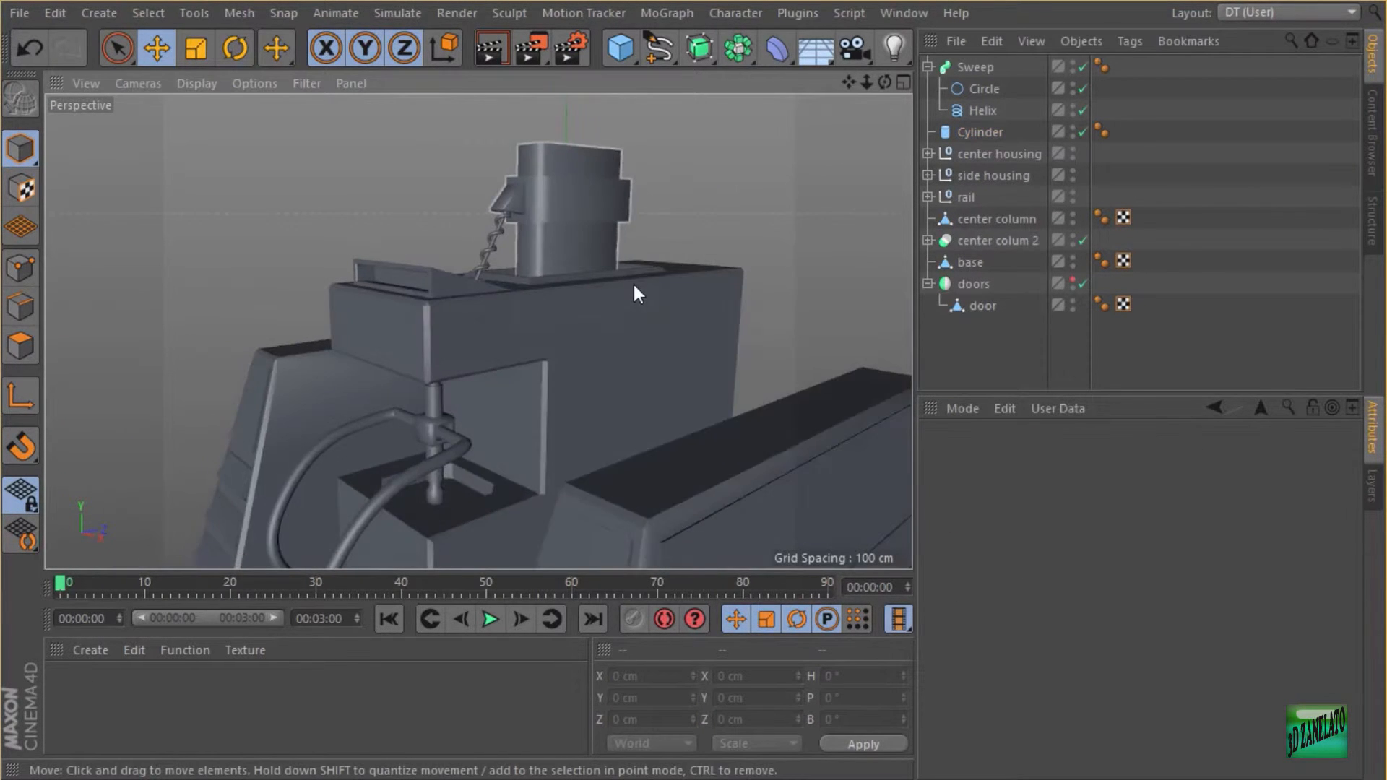
- Set the end angle of the helix inside the Sweep to 2105° and collapse the Sweep
left_click_drag(634, 285, 614, 283, "alt")
right_click_drag(614, 283, 539, 263, "alt")
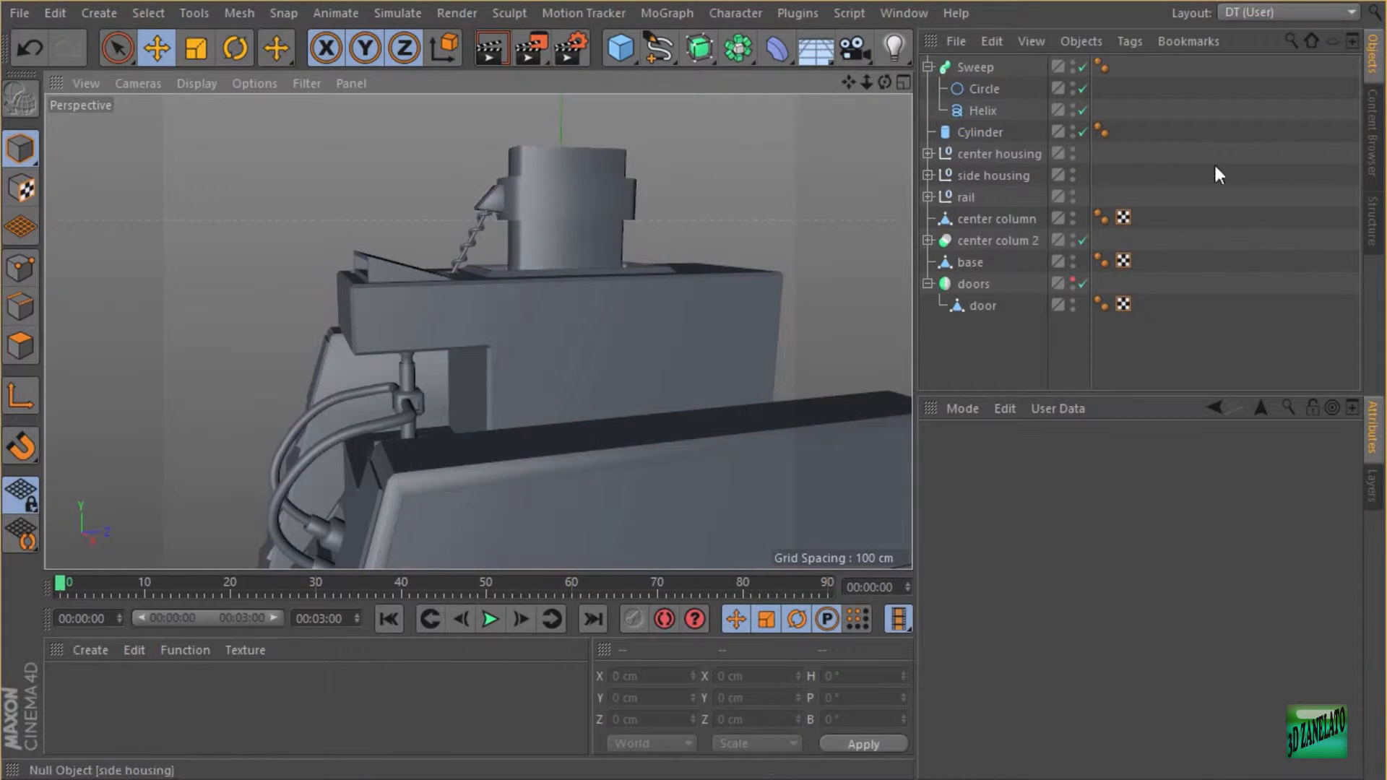
left_click(981, 110)
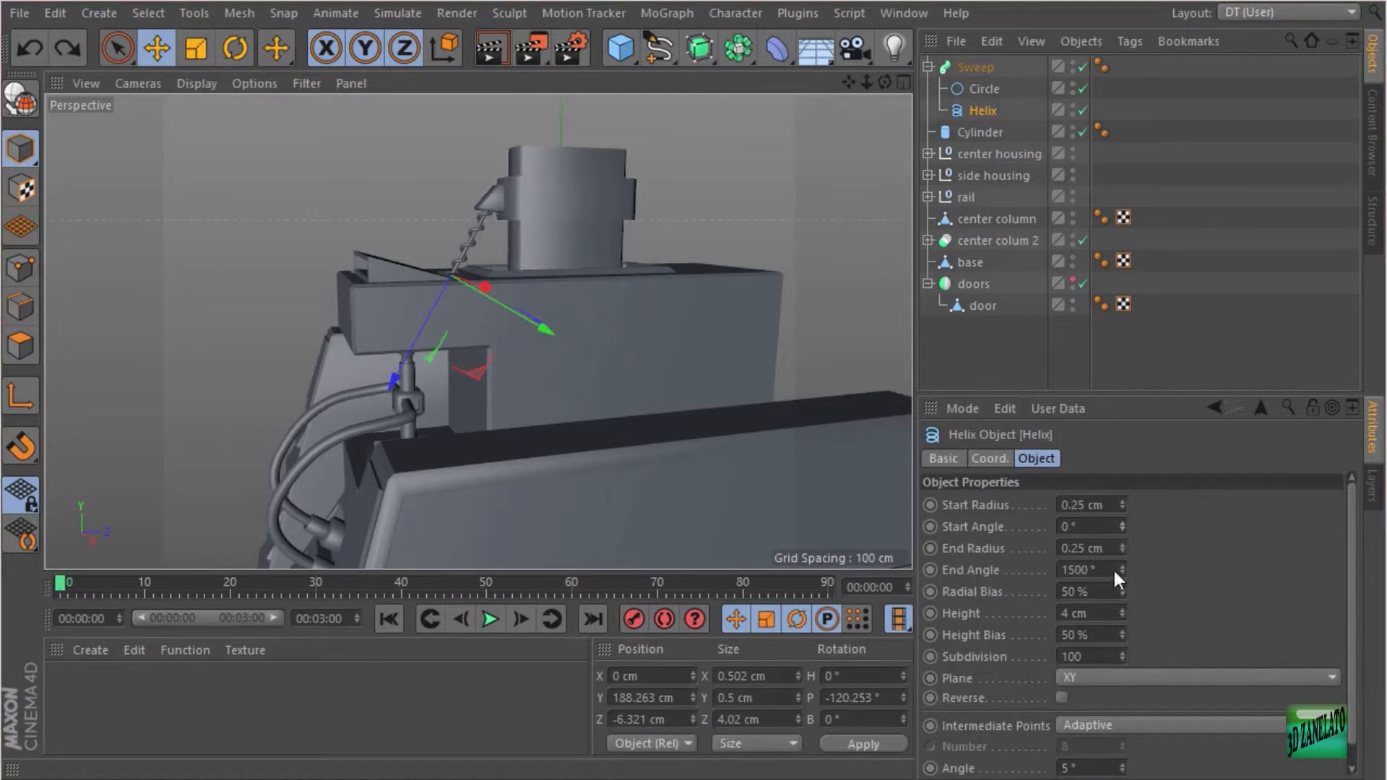
left_click_drag(1120, 570, 1051, 280)
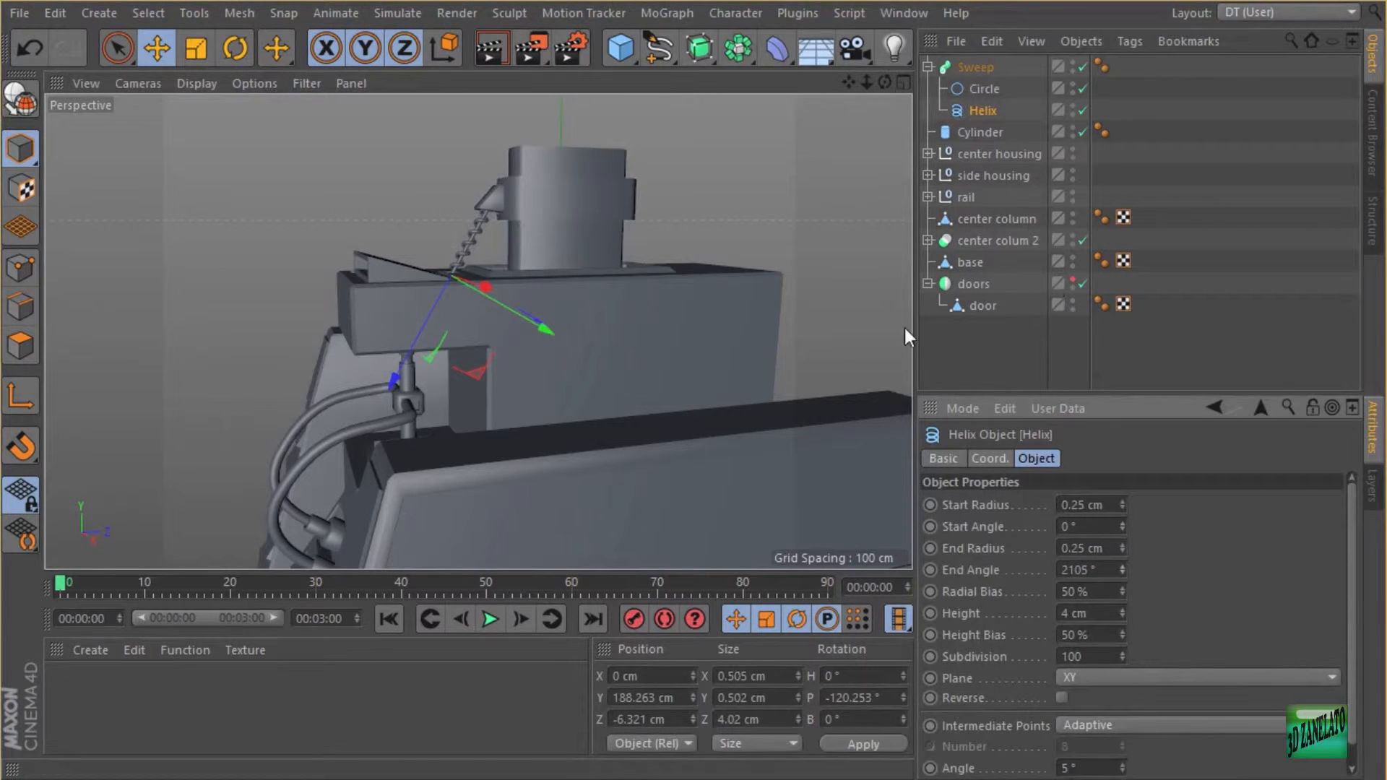
left_click_drag(574, 248, 646, 282, "alt")
scroll(649, 255, "down", 4)
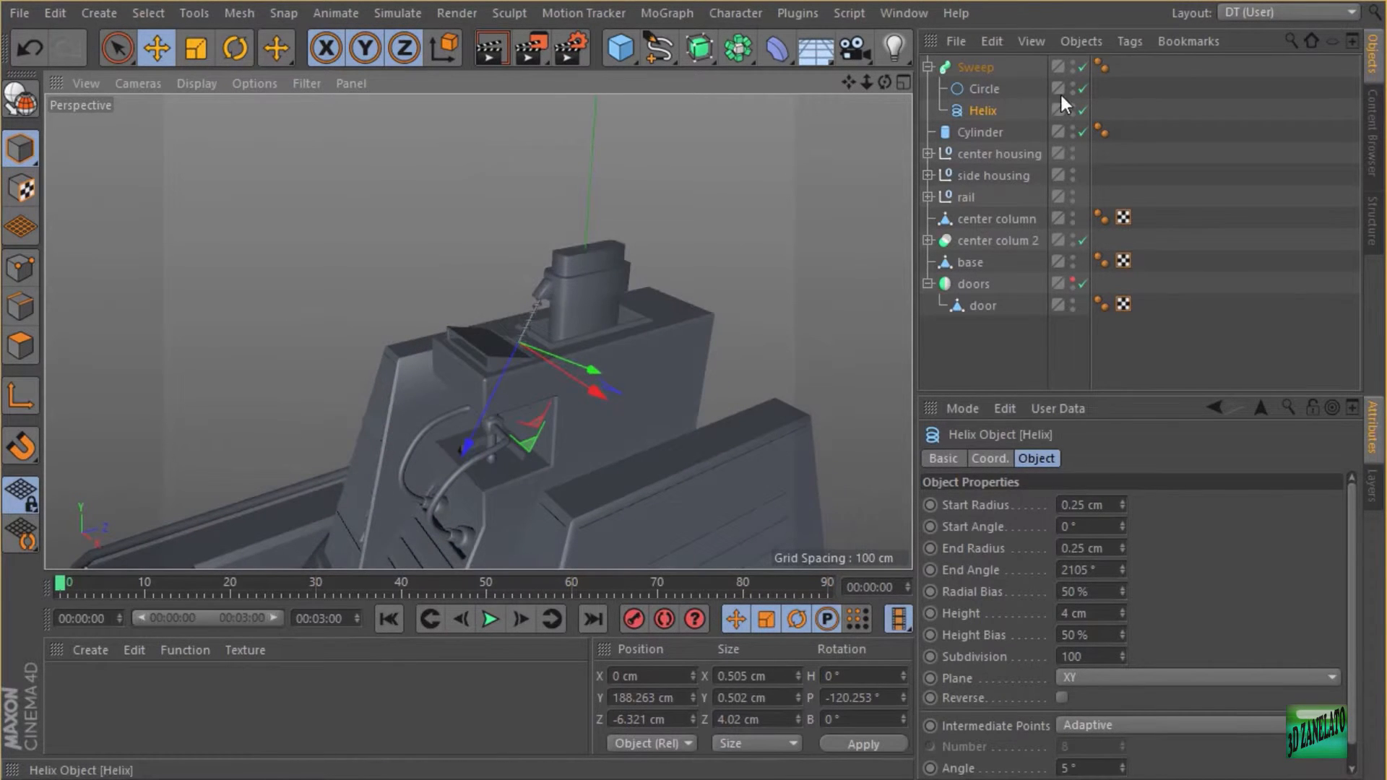
left_click(928, 67)
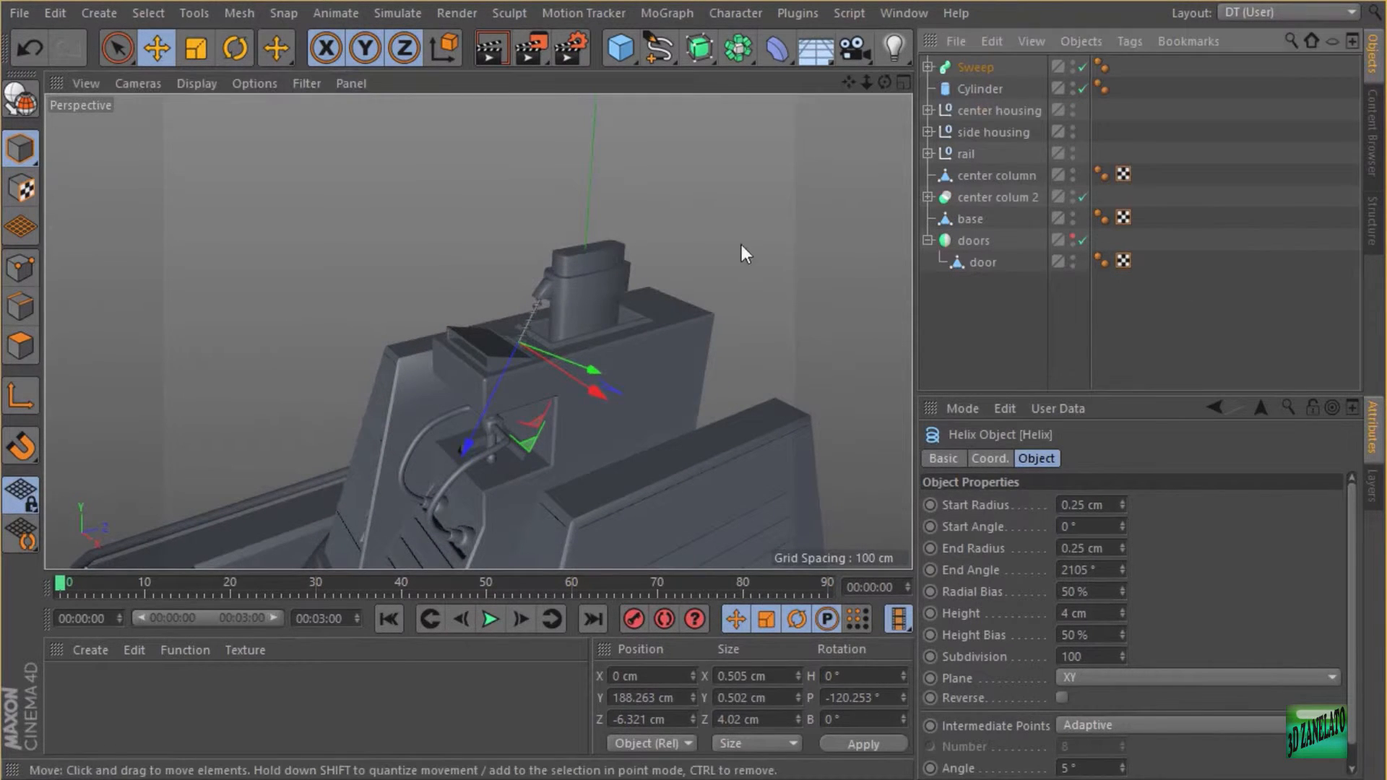
- Select the gun column inside the center housing group and frame it for polygon editing
left_click(986, 175)
left_click(928, 110)
left_click(1017, 141)
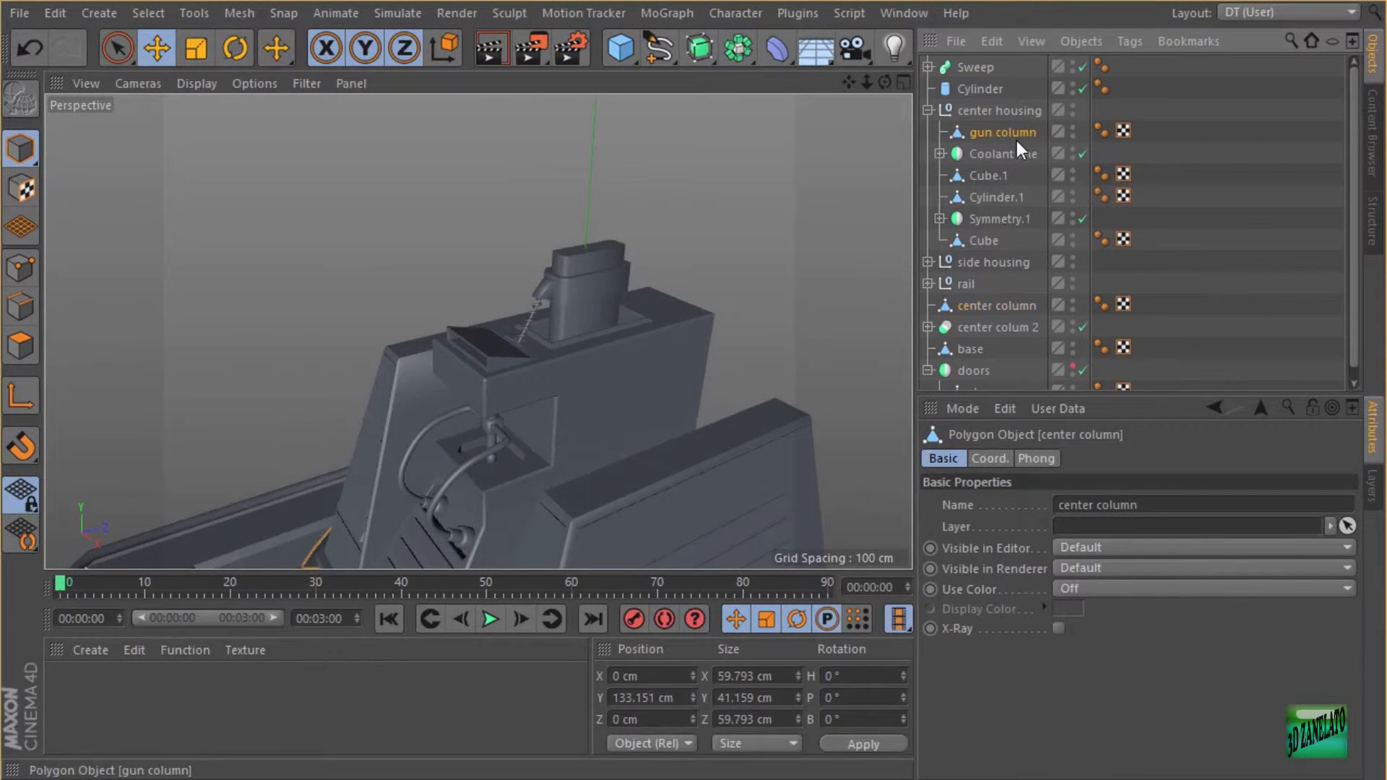
key("o")
left_click(20, 346)
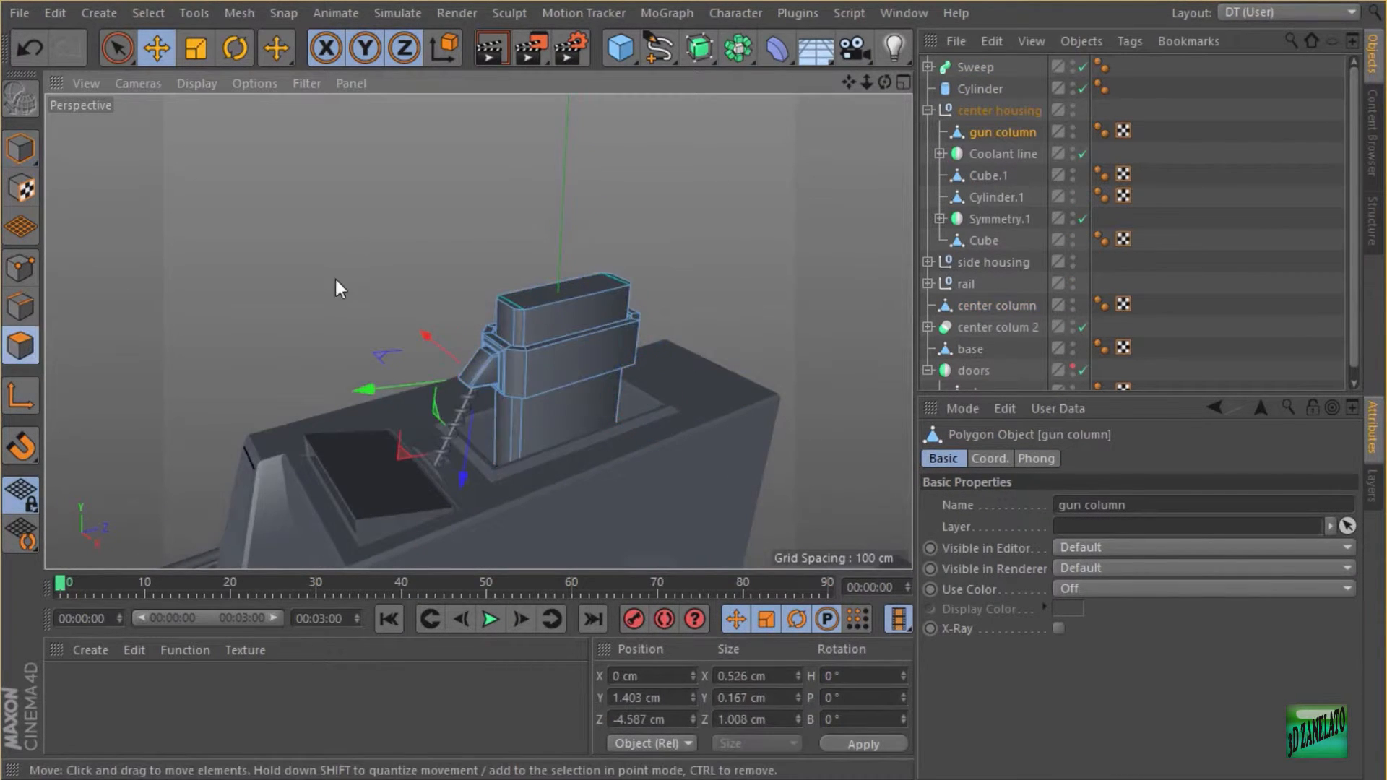
left_click_drag(336, 279, 384, 280, "alt")
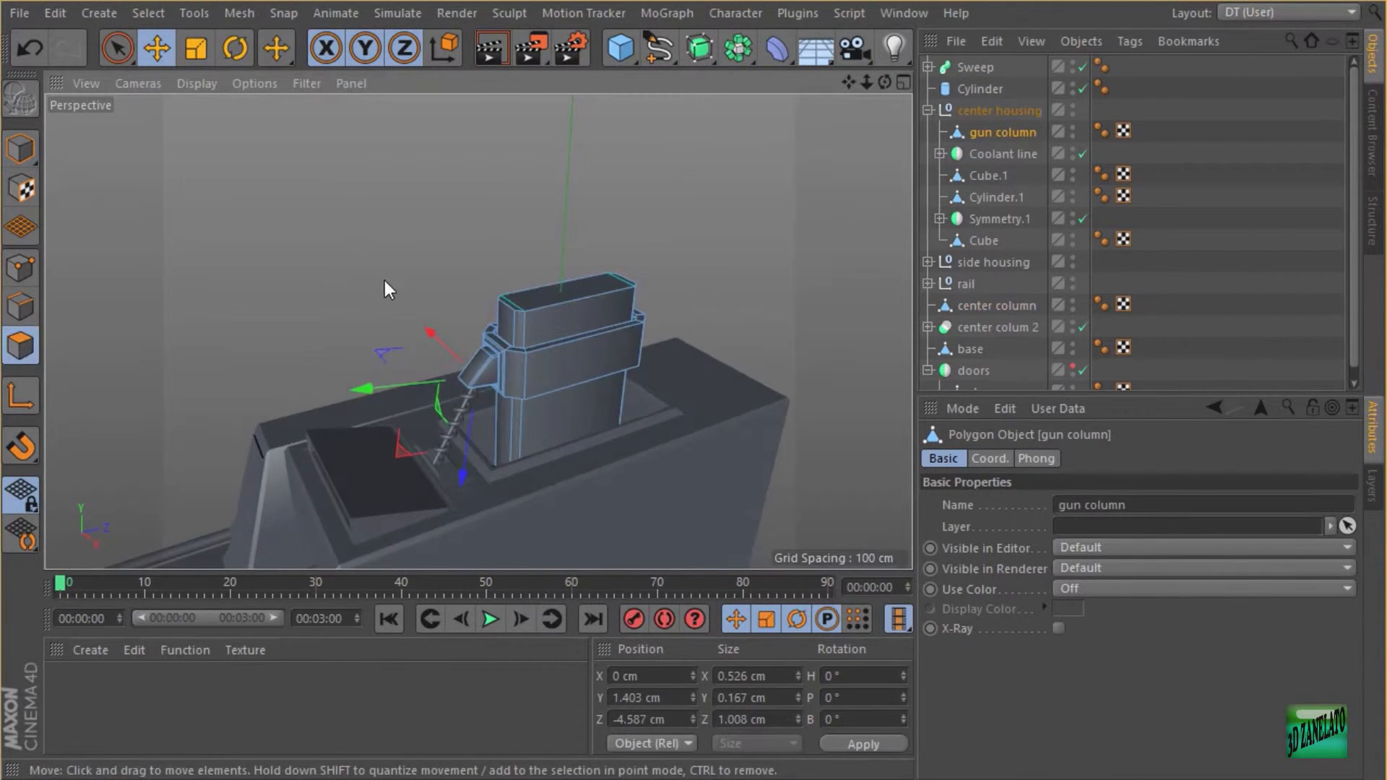
- Rectangle-select the points along the gun column's top and raise them to about Y 6.51 cm
left_click(9, 270)
left_click(117, 48)
left_click(206, 117)
left_click_drag(583, 241, 497, 163, "alt")
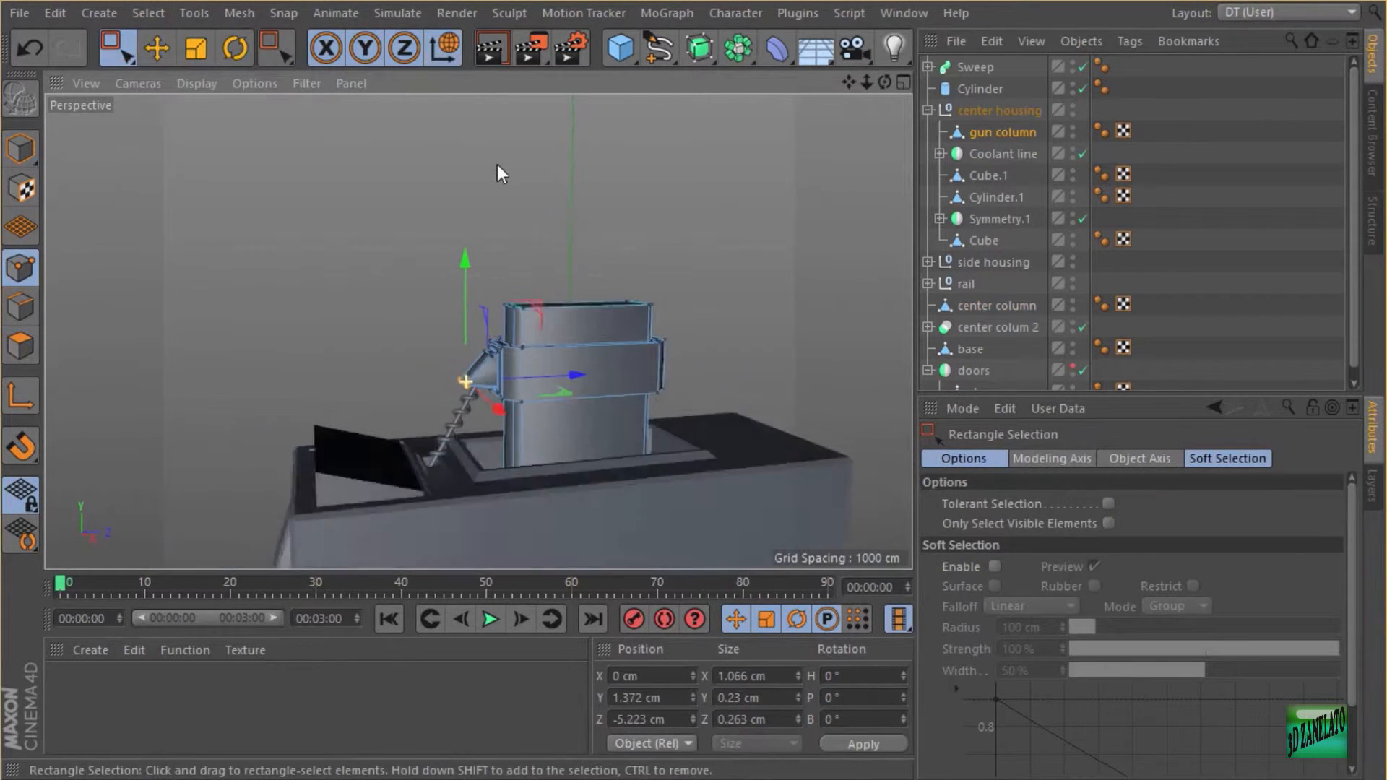
left_click_drag(692, 258, 406, 315)
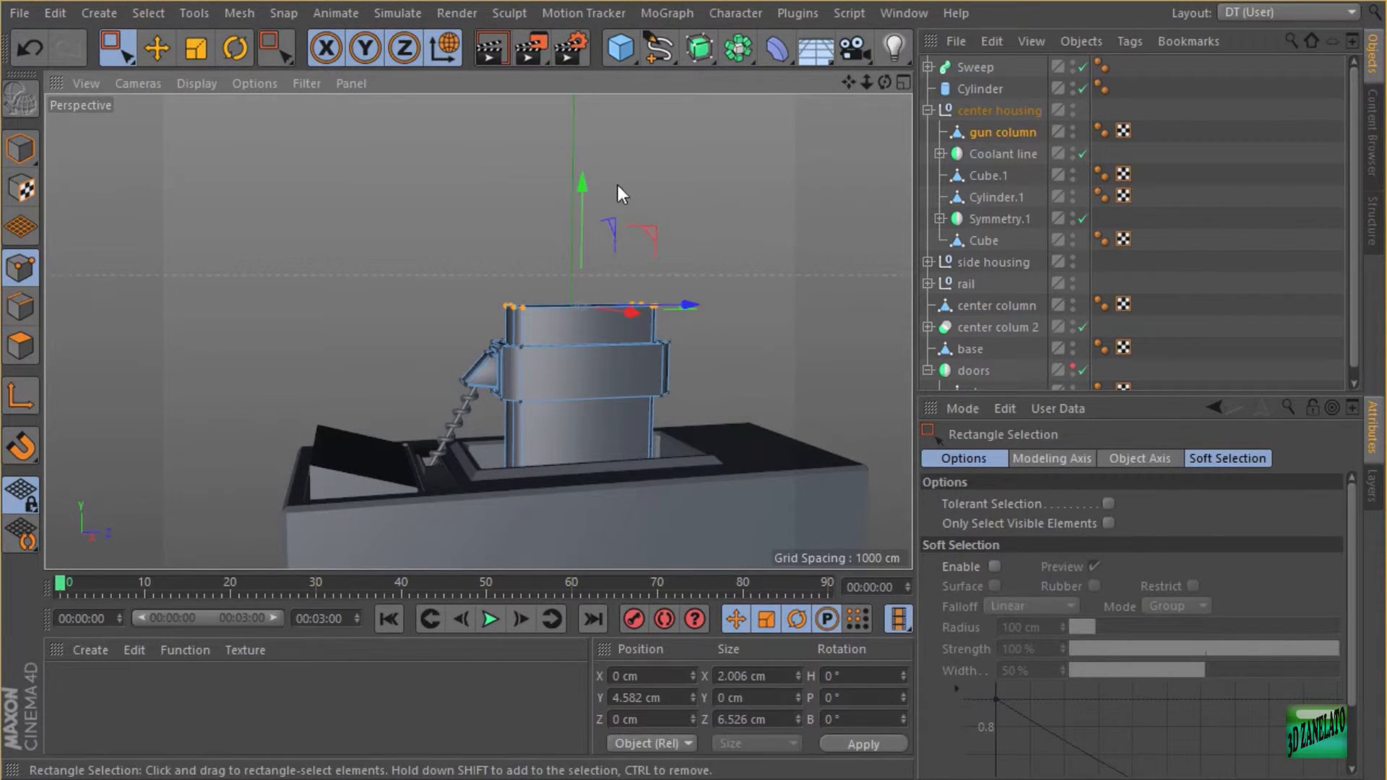
left_click_drag(584, 188, 578, 127)
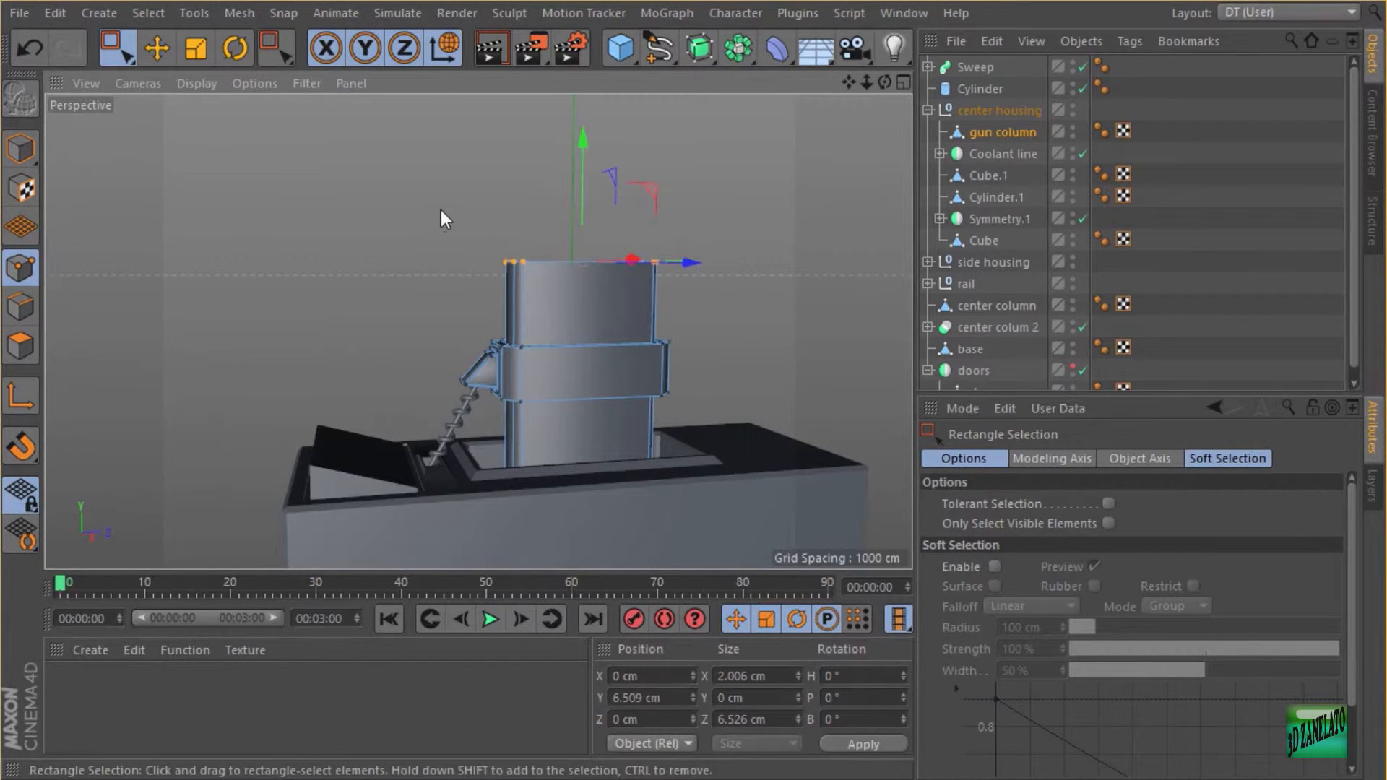
- Select the gun column's top face in polygon mode with Live Selection
left_click_drag(440, 209, 538, 278, "alt")
scroll(582, 221, "up", 3)
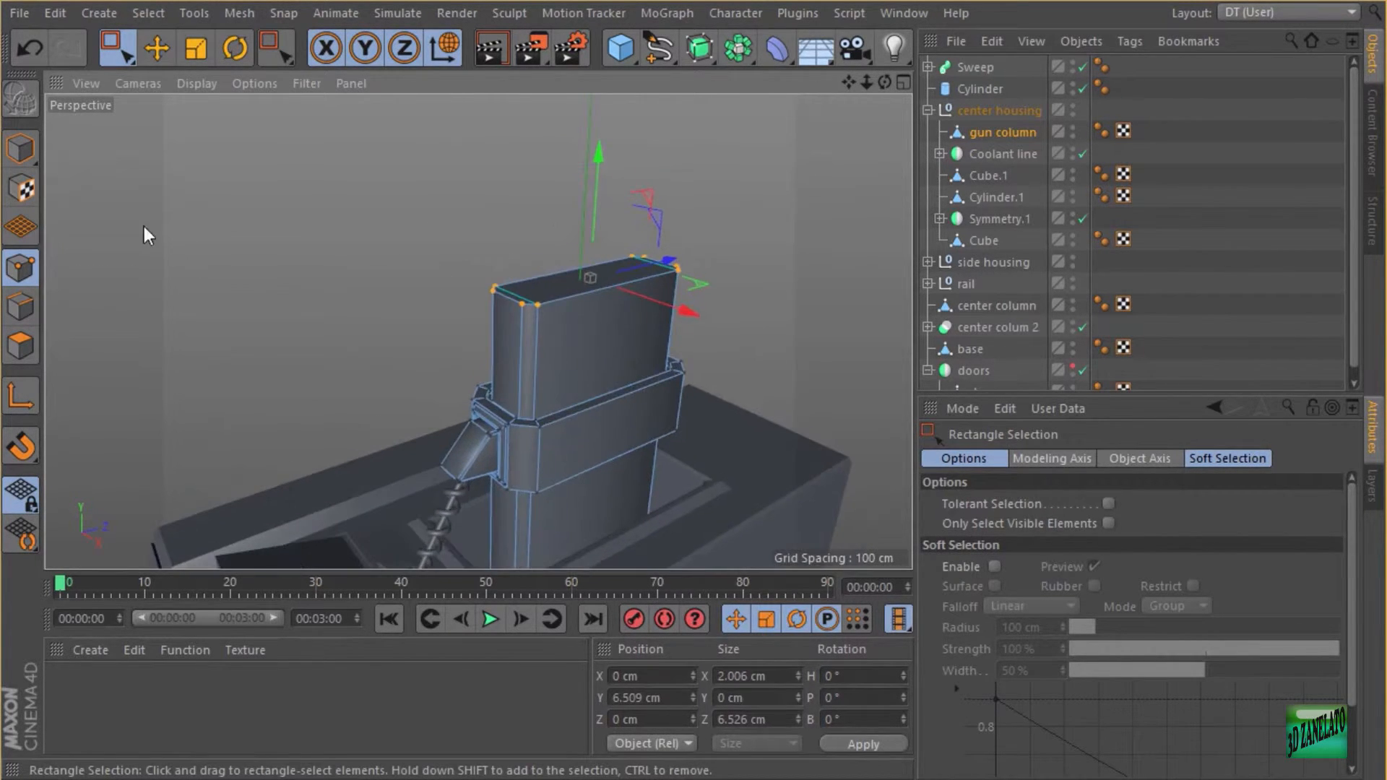
left_click(20, 347)
left_click_drag(115, 48, 180, 81)
left_click(623, 292)
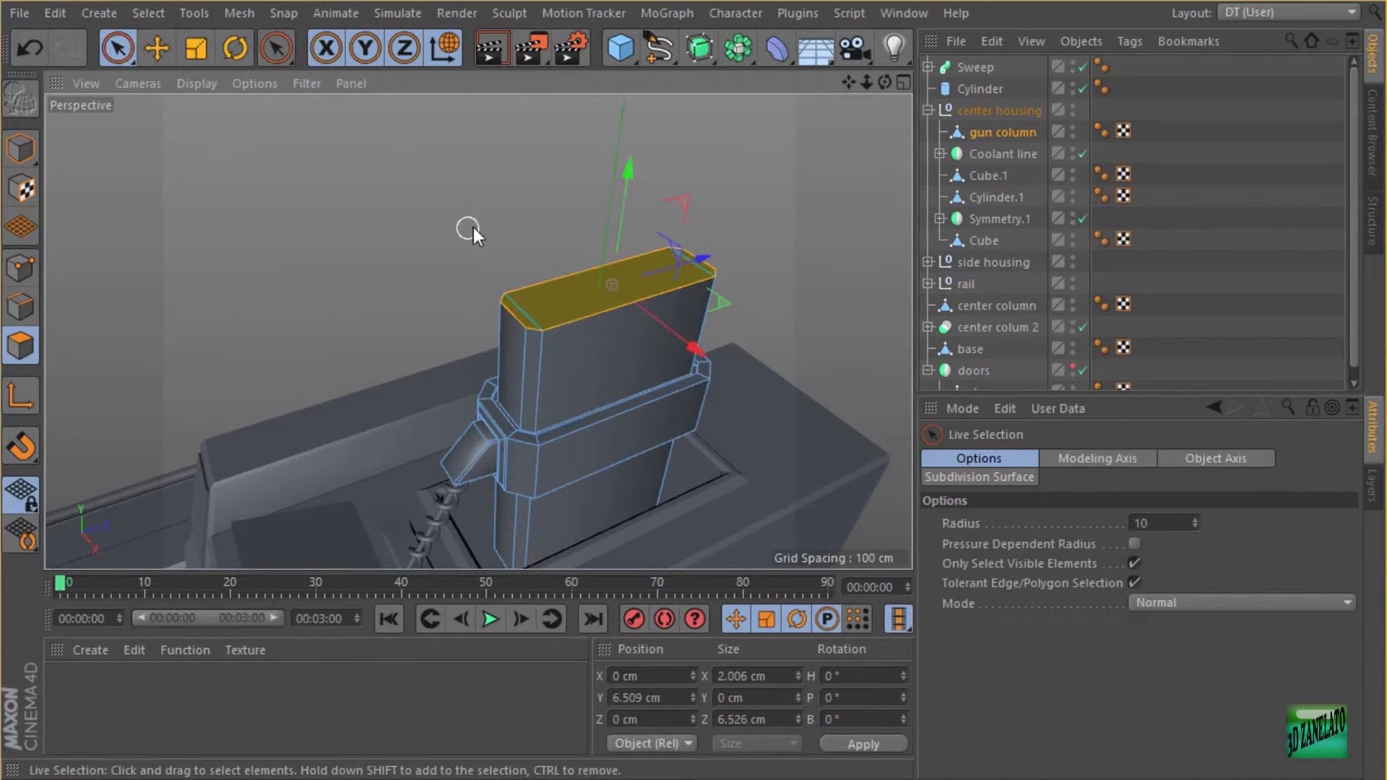
left_click_drag(473, 227, 573, 162, "alt")
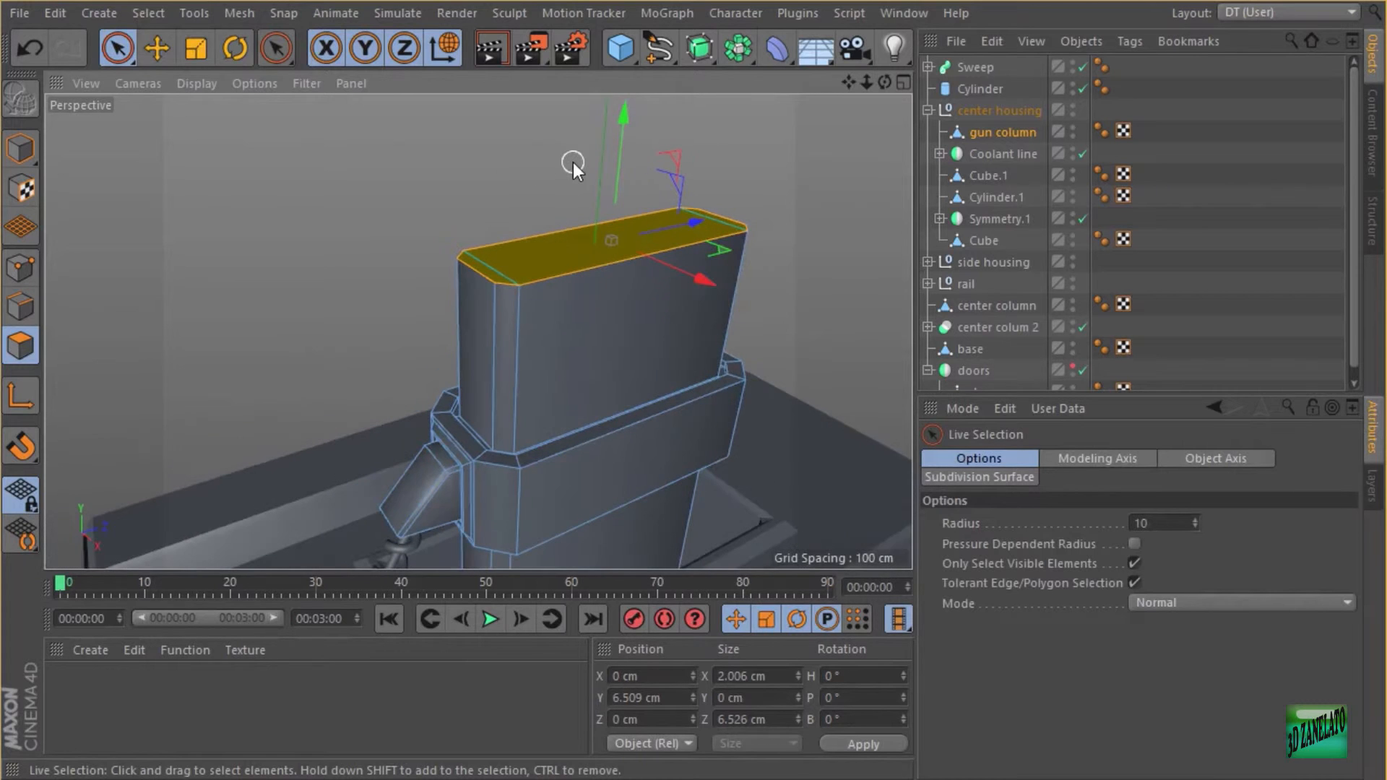
- Try to bevel the gun column's top face with an offset and extrusion of about -0.07 cm
right_click(574, 162)
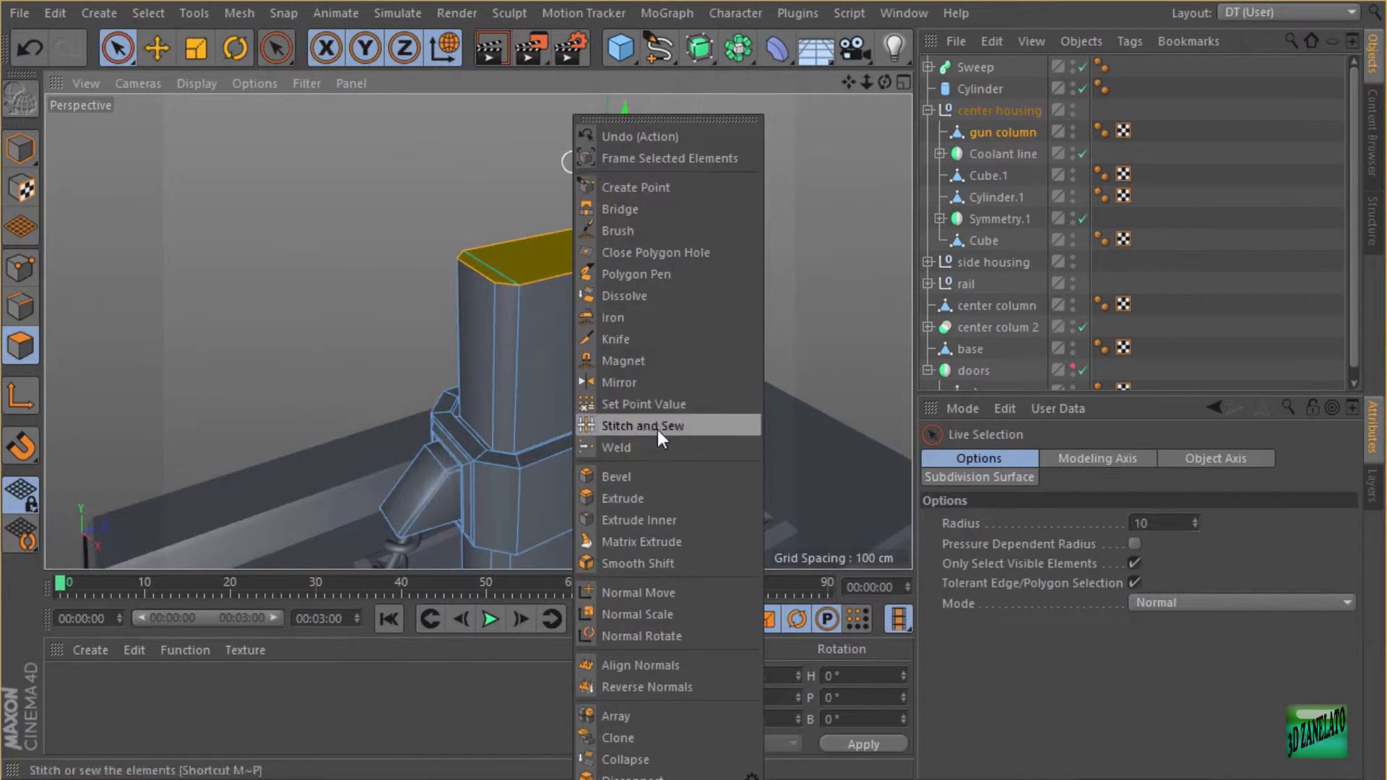
left_click(657, 478)
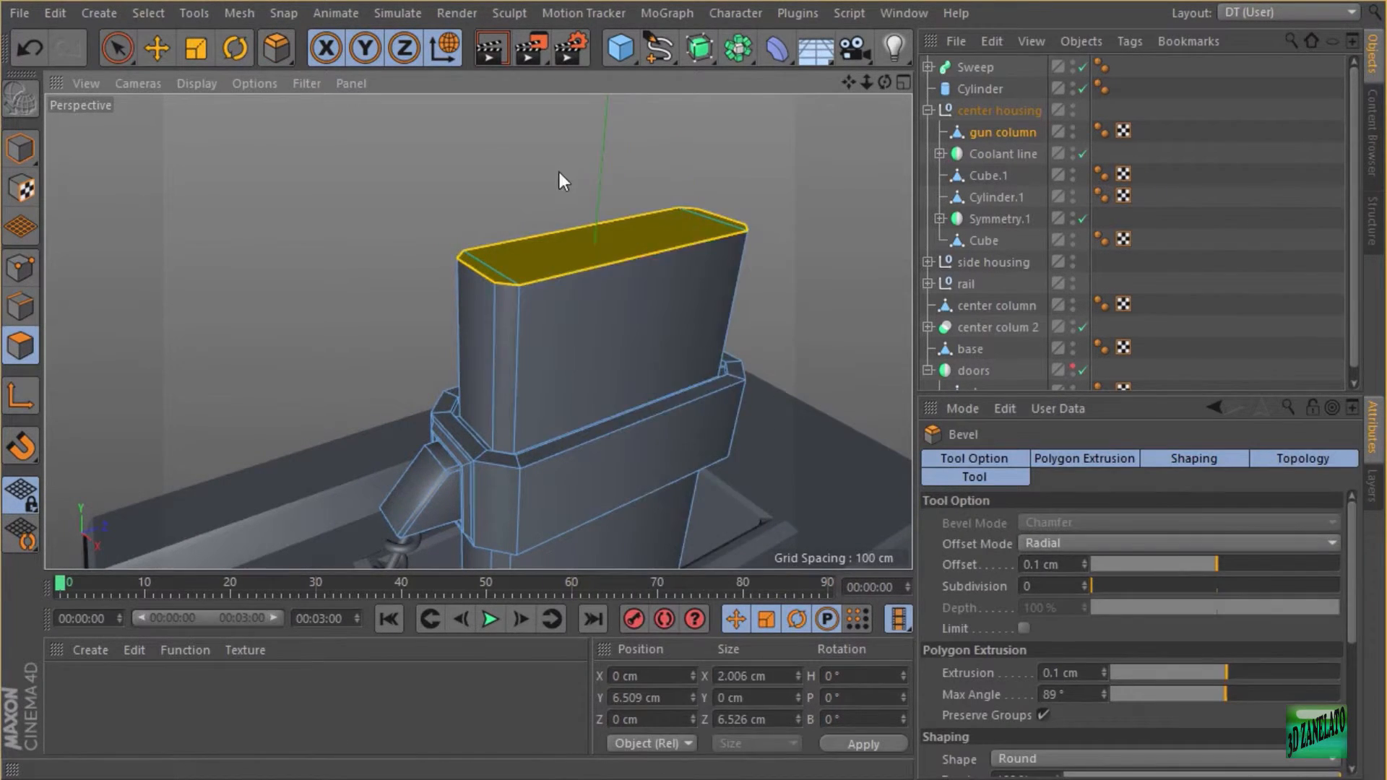
scroll(559, 172, "up", 5)
mouse_move(547, 171)
left_mouse_down()
mouse_move(570, 168)
mouse_move(540, 175)
left_mouse_up()
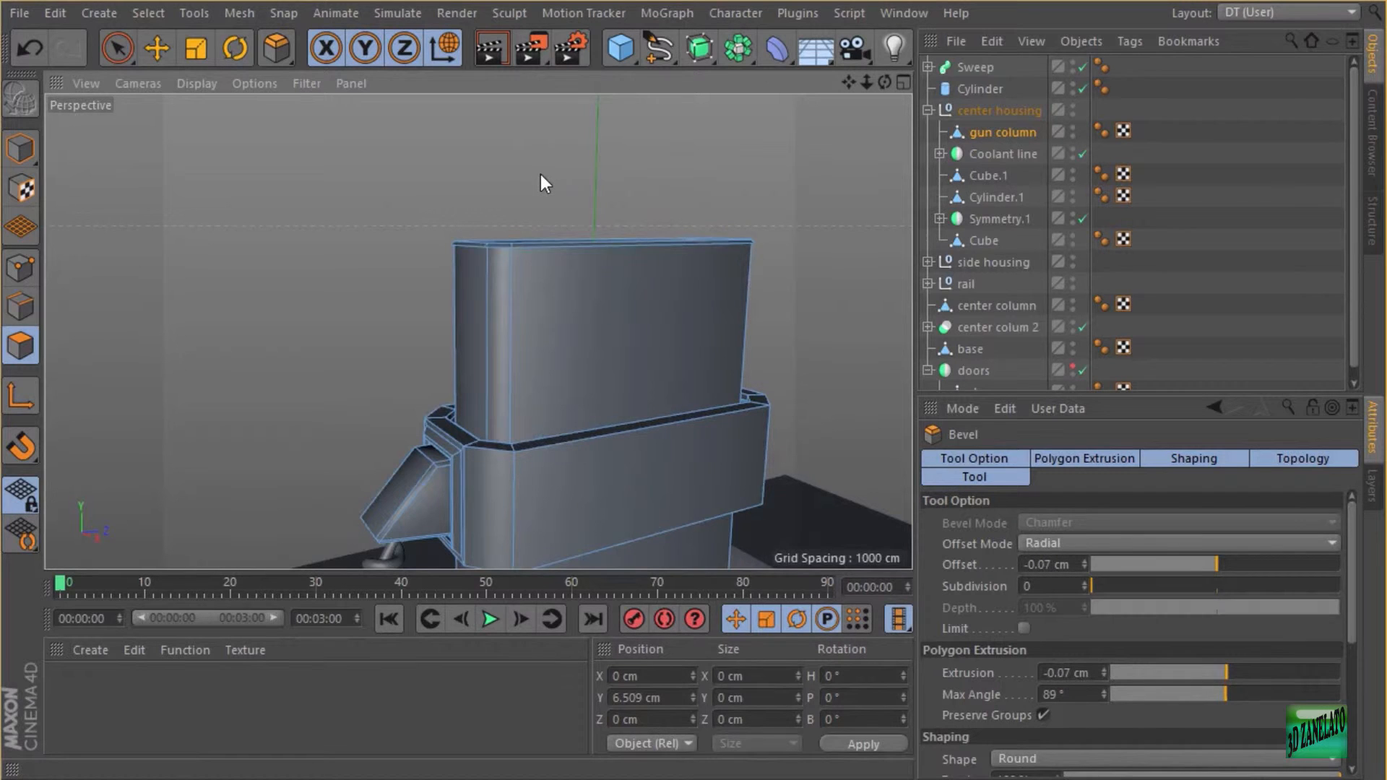
- Inner-extrude the gun column's top face with a -0.28 cm offset and extrude it -0.17 cm to form a small lip
right_click(541, 175)
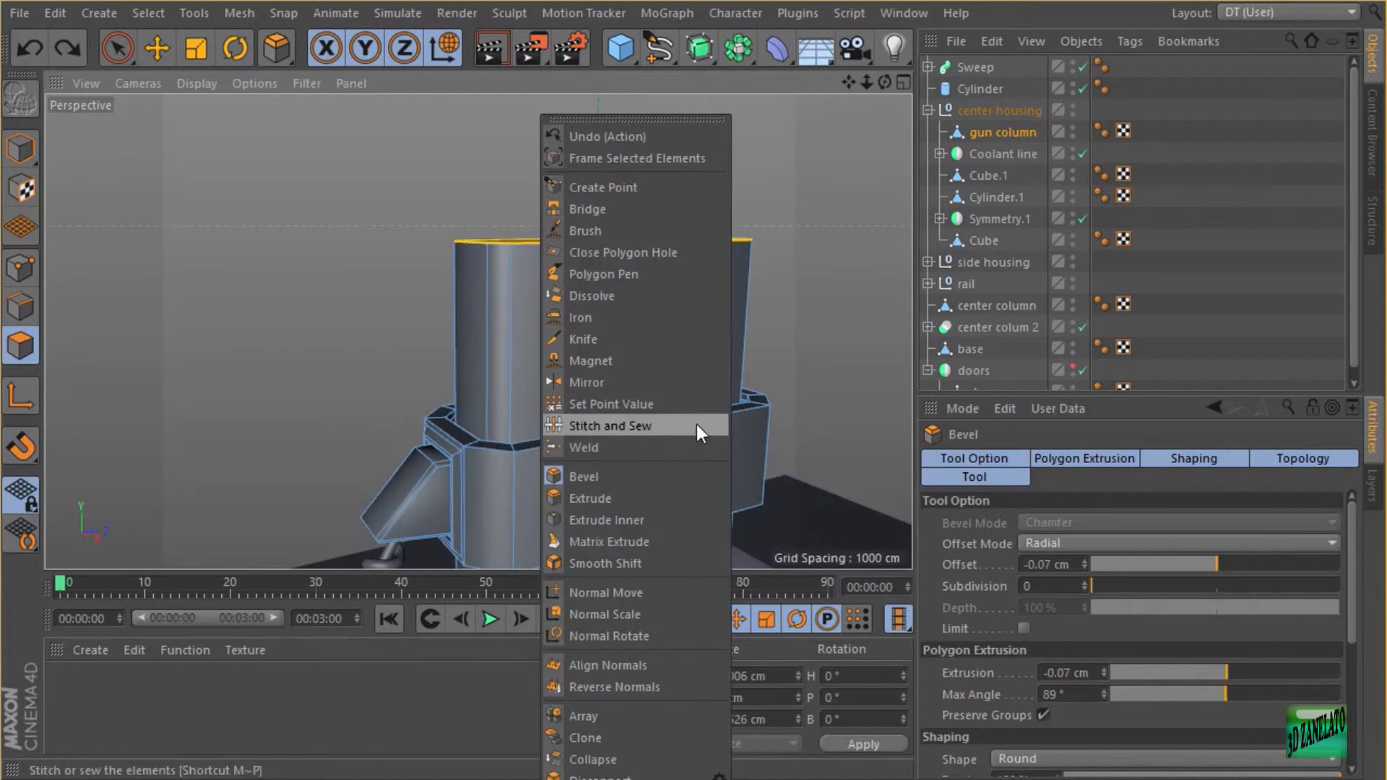
left_click(666, 520)
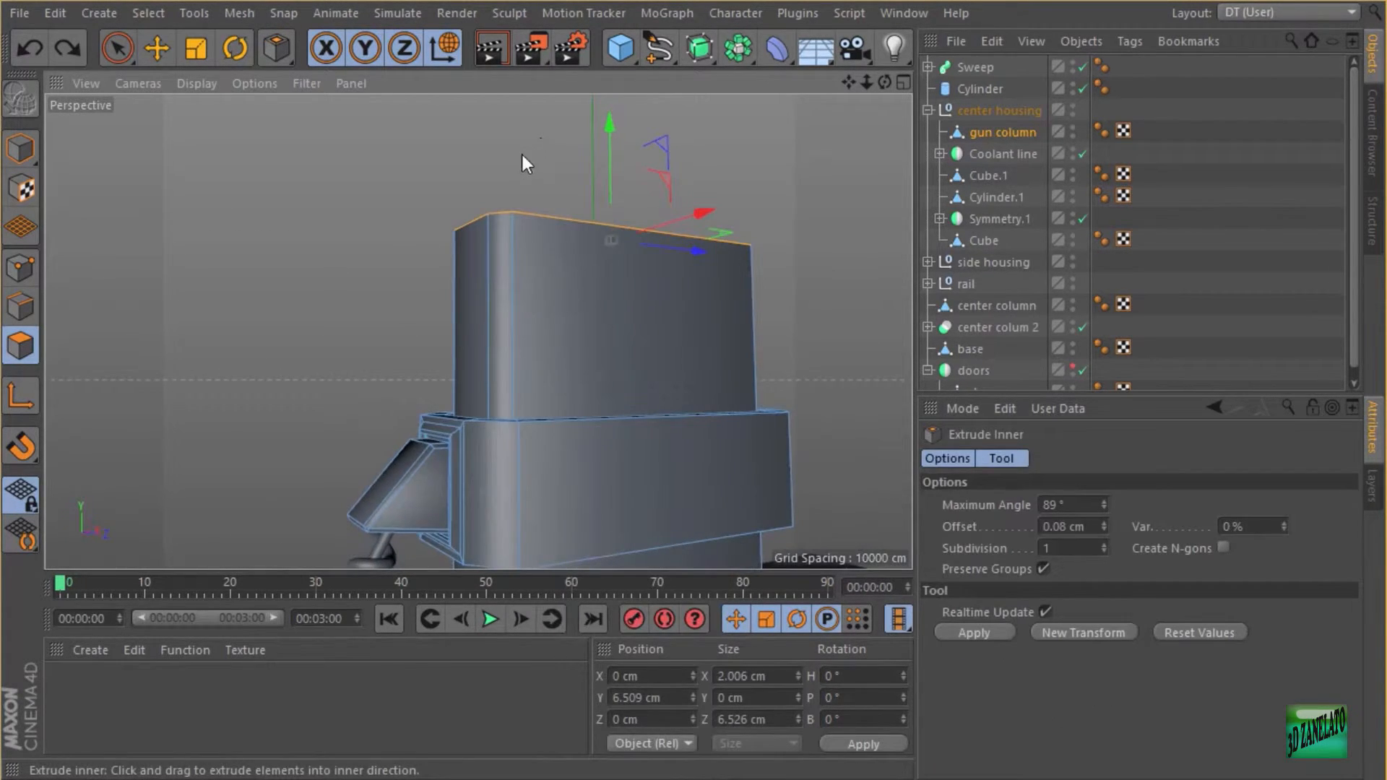
left_click_drag(522, 155, 552, 146)
right_click(556, 146)
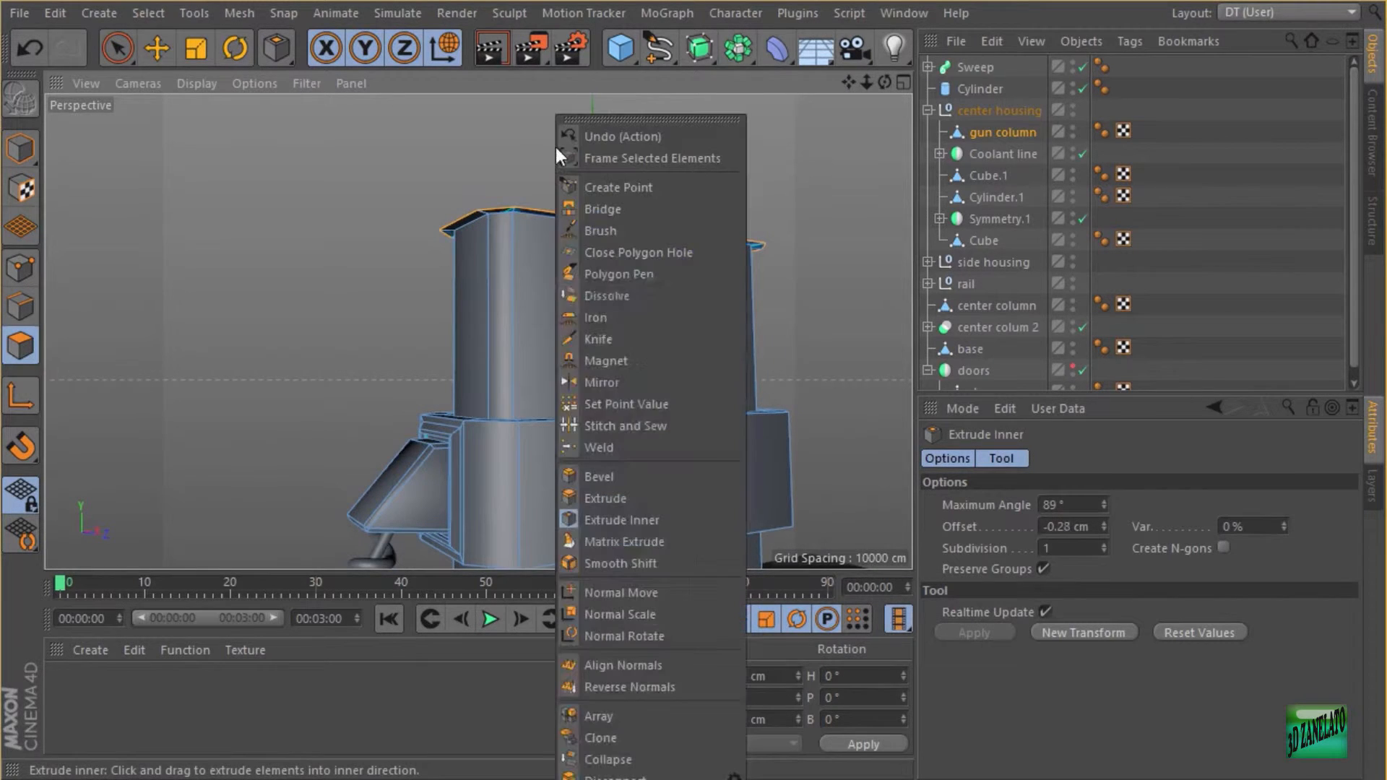
left_click(618, 497)
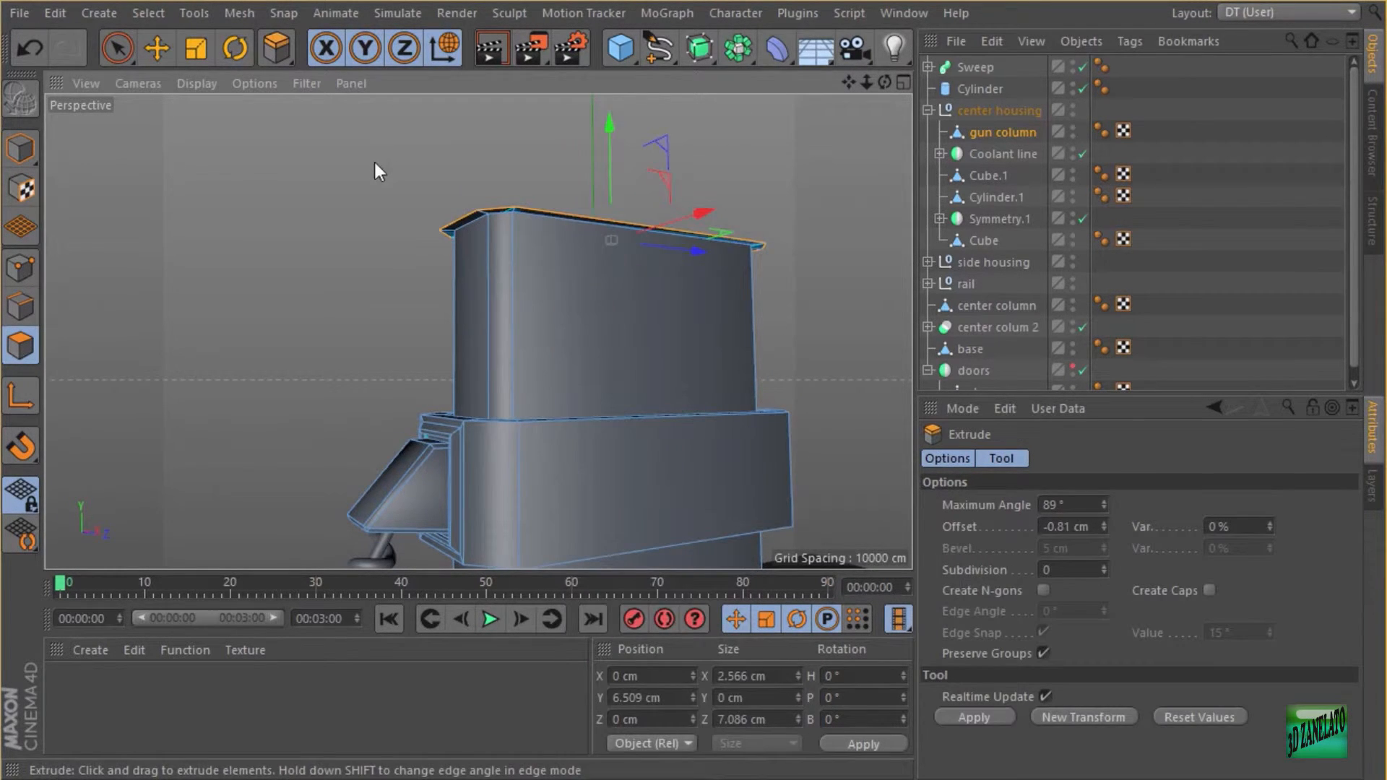
left_click_drag(374, 163, 363, 194)
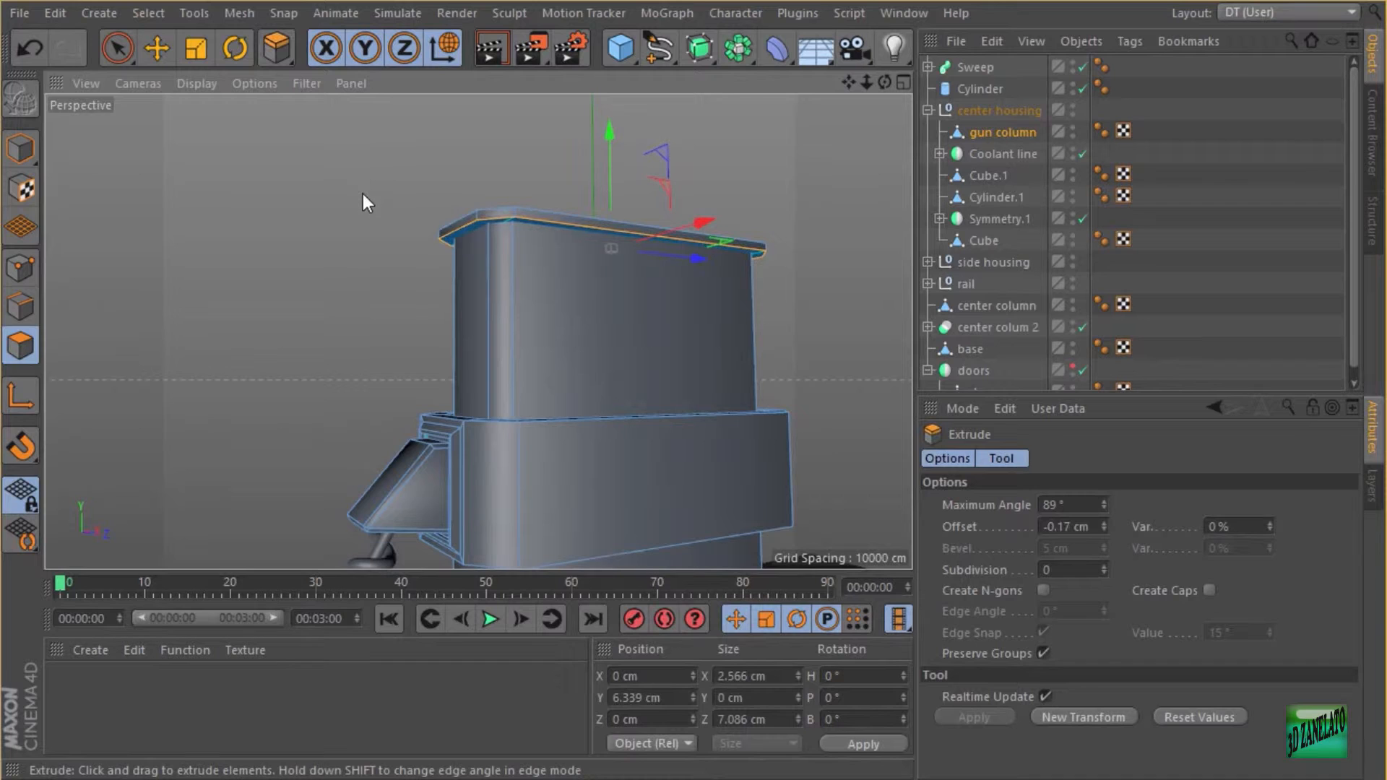
right_click(362, 194)
left_click(451, 518)
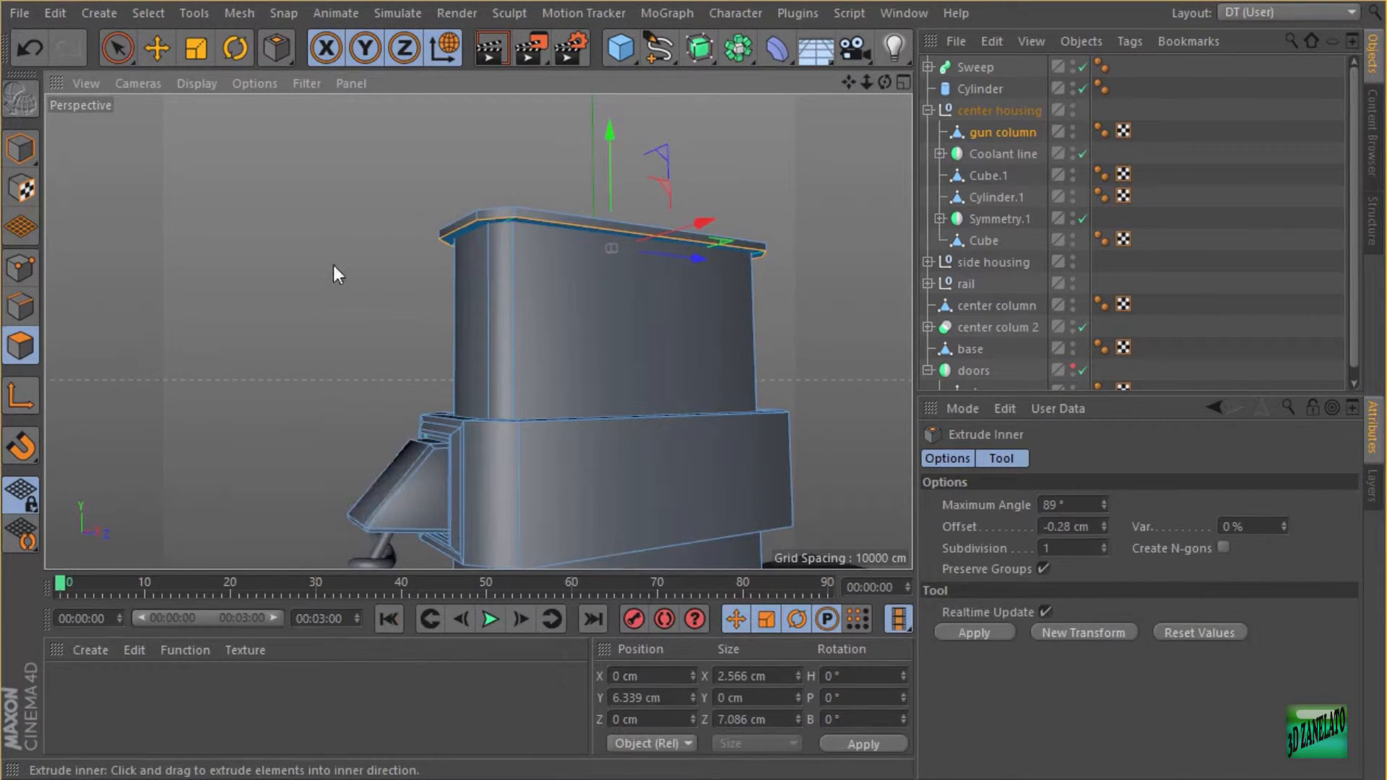
left_click_drag(332, 265, 552, 309)
right_click(363, 281)
left_click(481, 494)
key("ctrl+z")
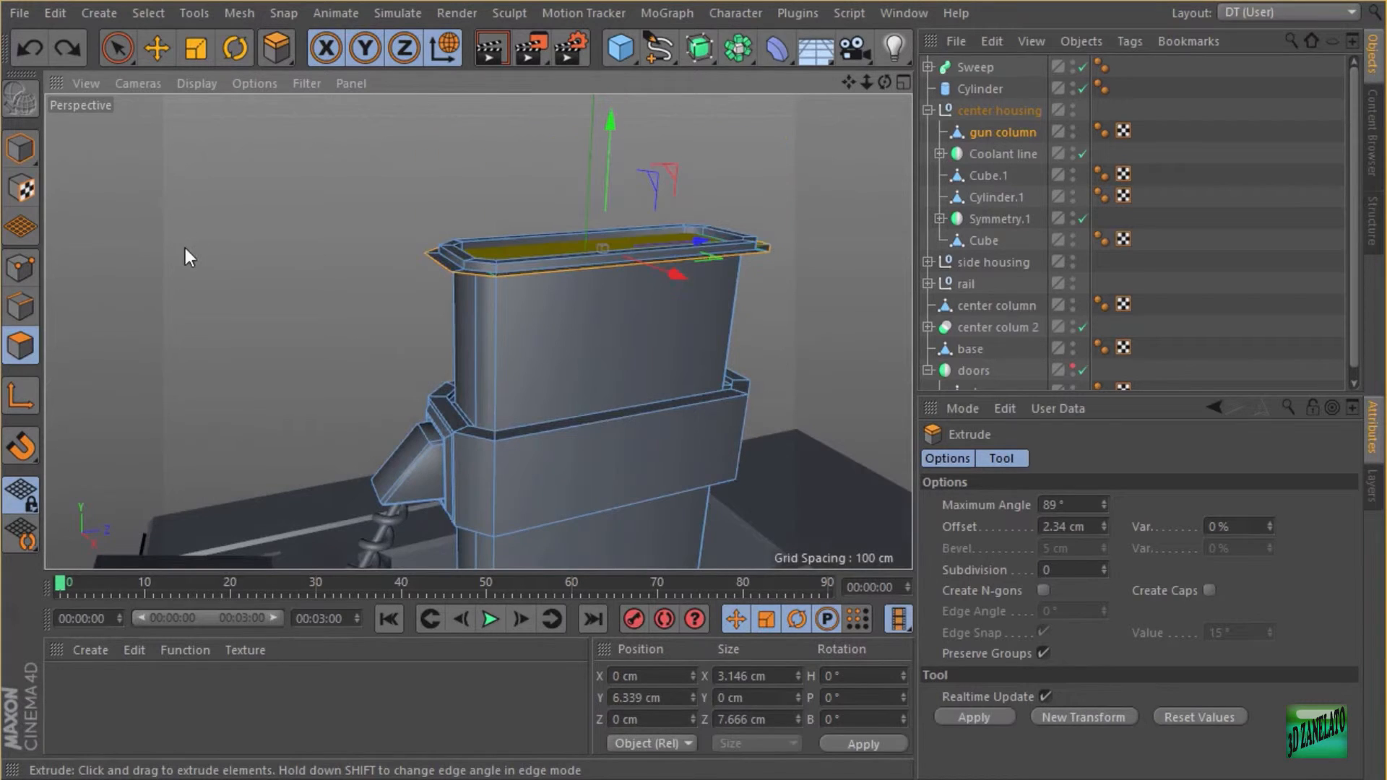
key("ctrl+z")
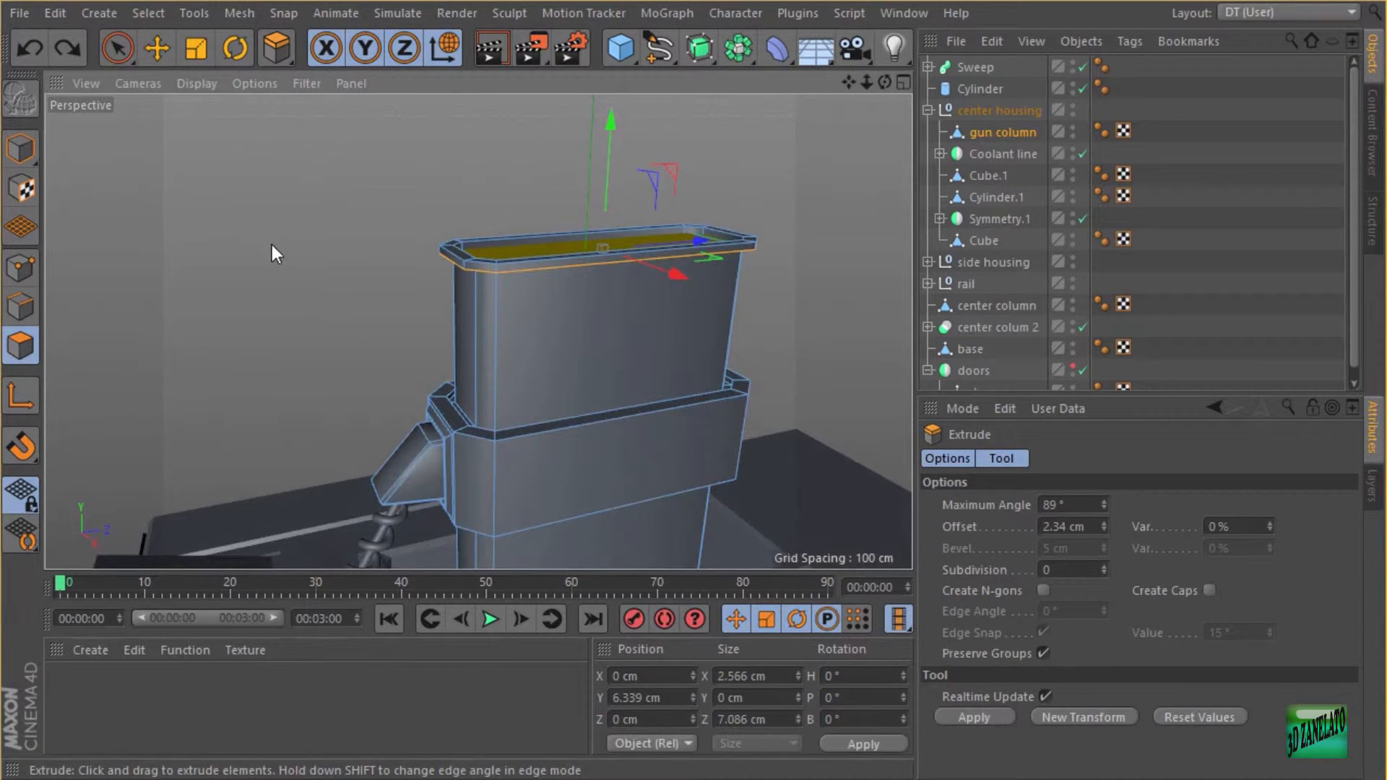
left_click_drag(272, 244, 306, 253)
key("ctrl+z")
- Widen the selected gun column face outward using Extrude Inner with an offset of about -1.3 cm
right_click(307, 254)
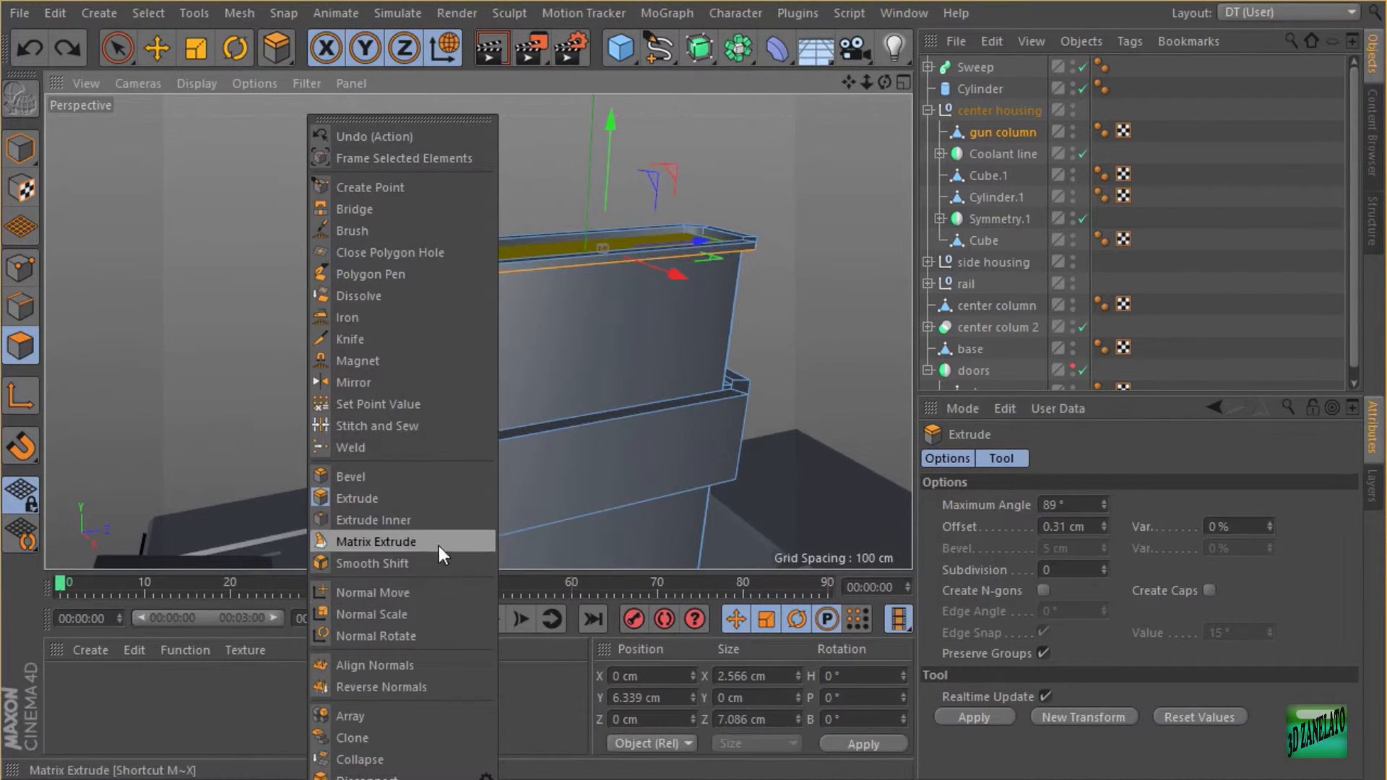
left_click(431, 520)
left_click_drag(224, 289, 350, 289)
- Extrude the widened face about 3.21 cm upward into a head block and raise its top to about Y 11.06 cm
right_click(350, 289)
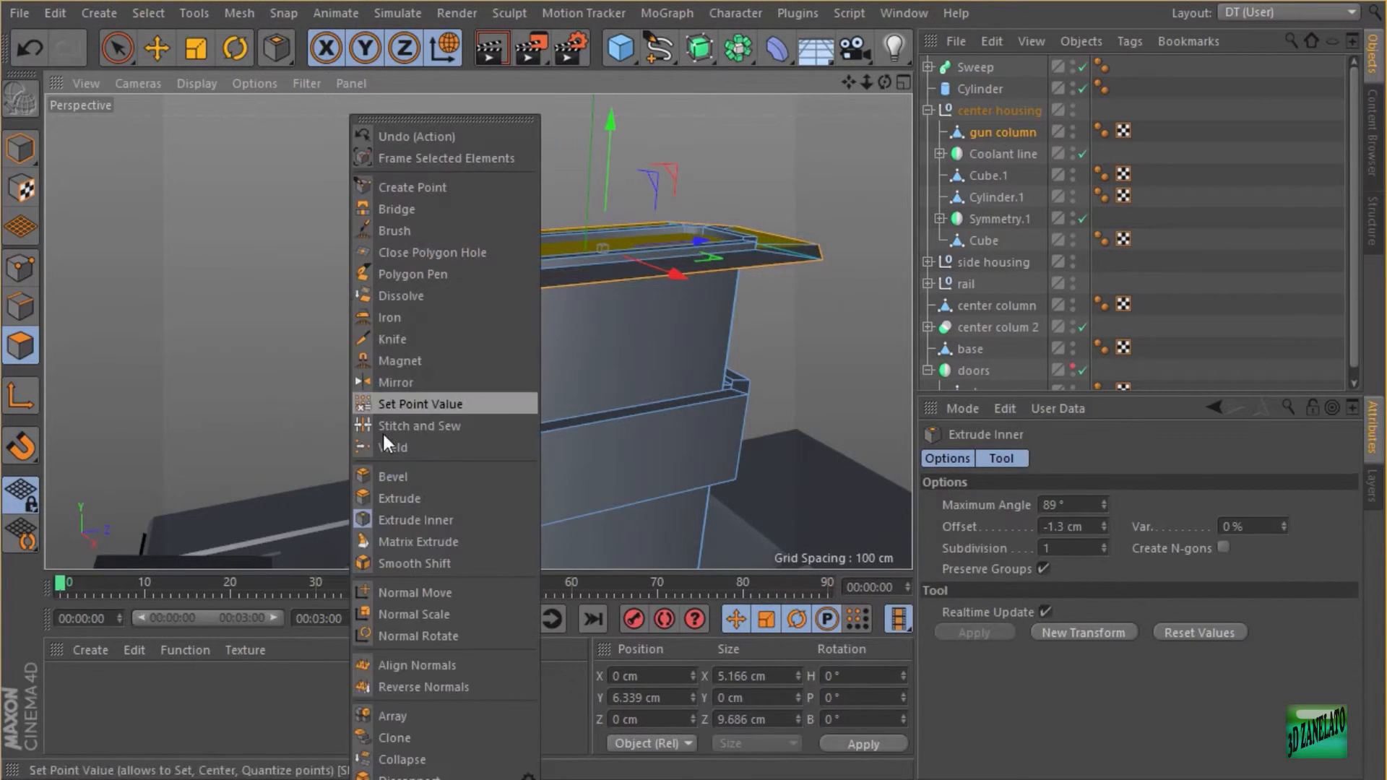
left_click(399, 498)
left_click_drag(357, 426, 514, 304)
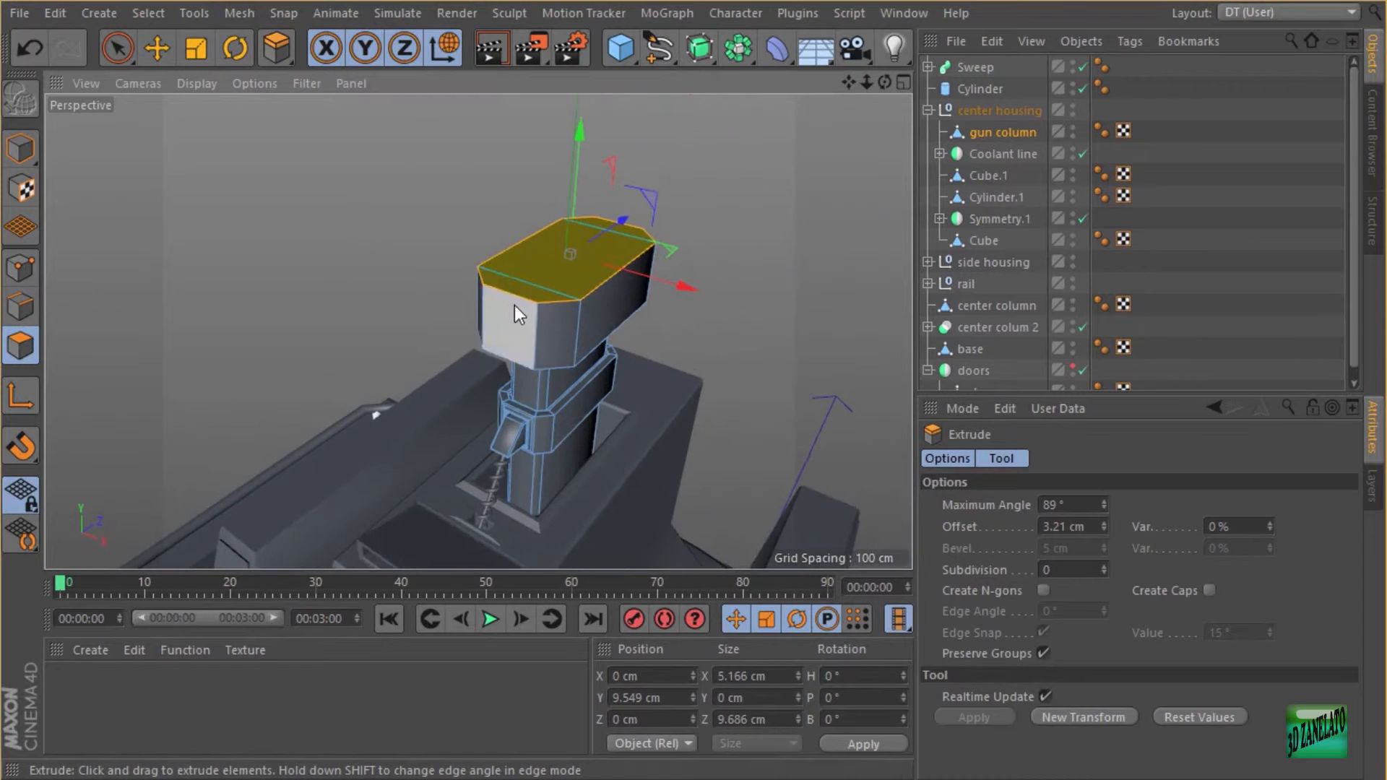
left_click_drag(578, 120, 586, 91)
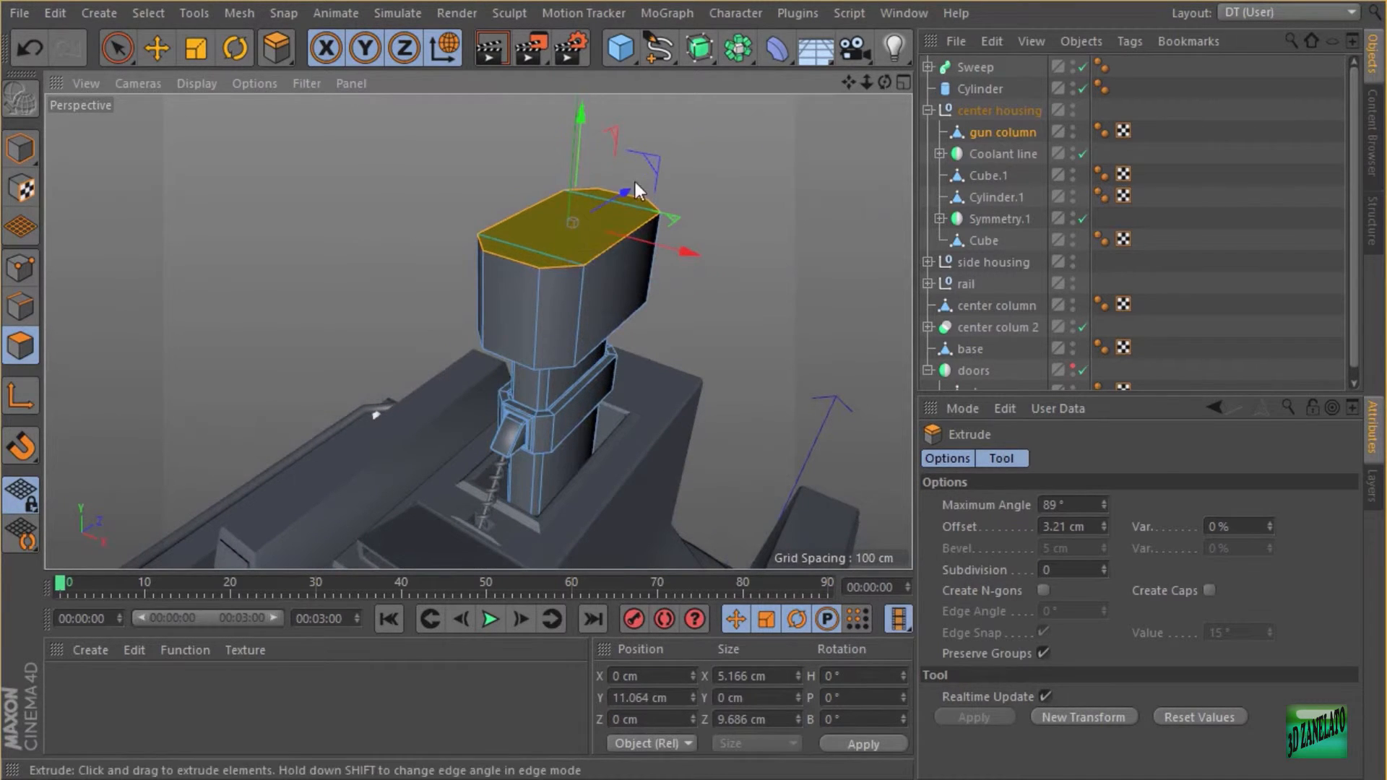
- Bevel the head block's top face with an offset and extrusion of about 0.35 cm
left_click_drag(635, 180, 505, 168, "alt")
right_click(400, 180)
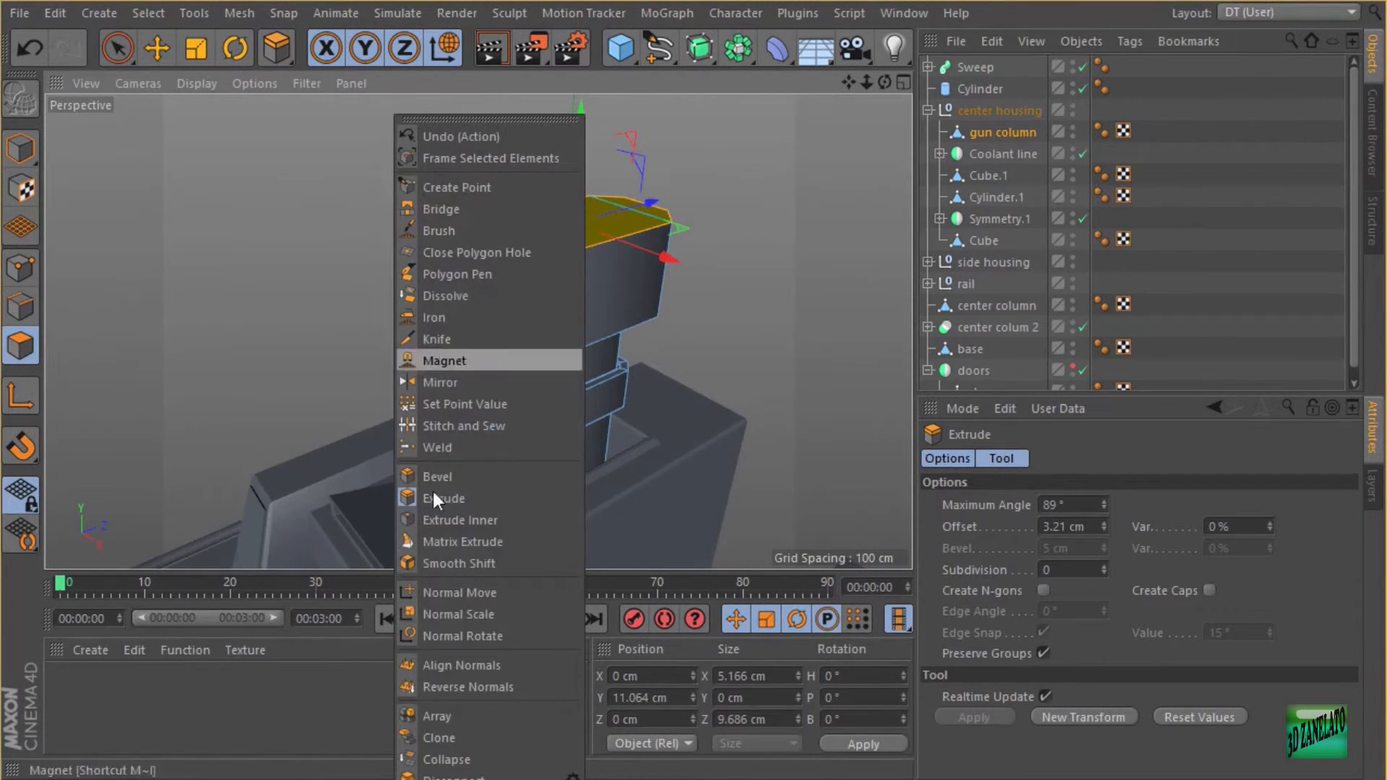
left_click(460, 477)
left_click_drag(380, 179, 438, 189, "alt")
left_click_drag(442, 196, 479, 211)
- Inset the head block's top face by about 0.24 cm and bevel it with an offset and extrusion of about 0.15 cm
right_click(480, 210)
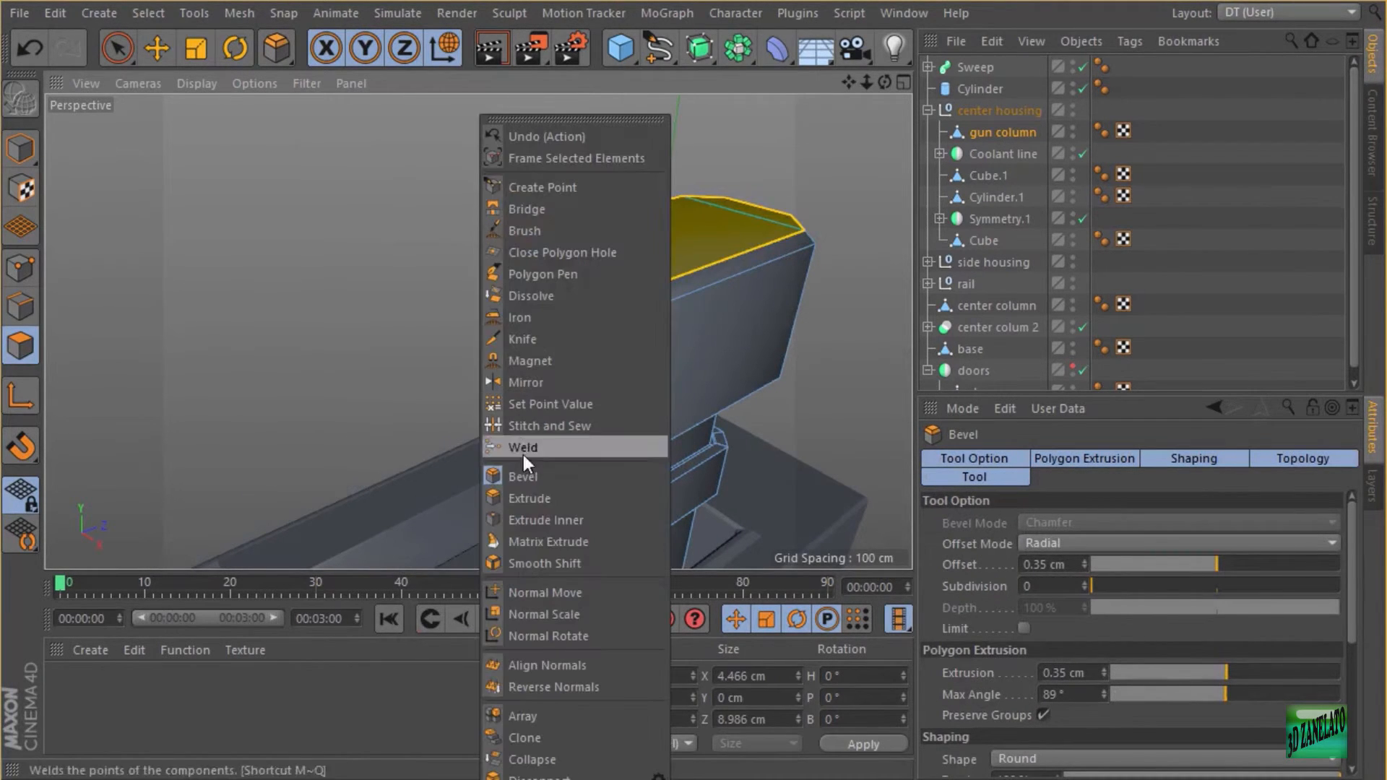
left_click(528, 521)
left_click_drag(448, 354, 422, 370)
right_click(422, 370)
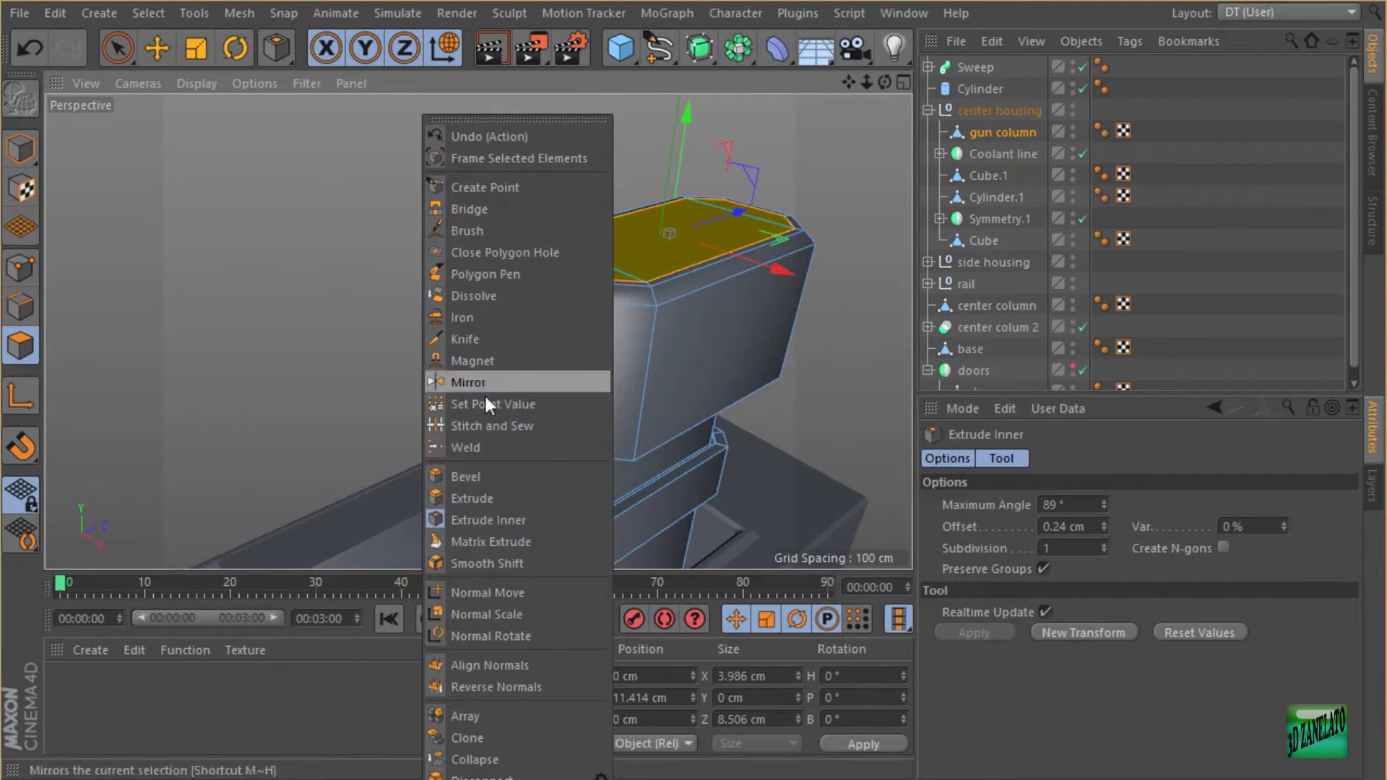
left_click(481, 477)
left_click_drag(367, 269, 257, 81)
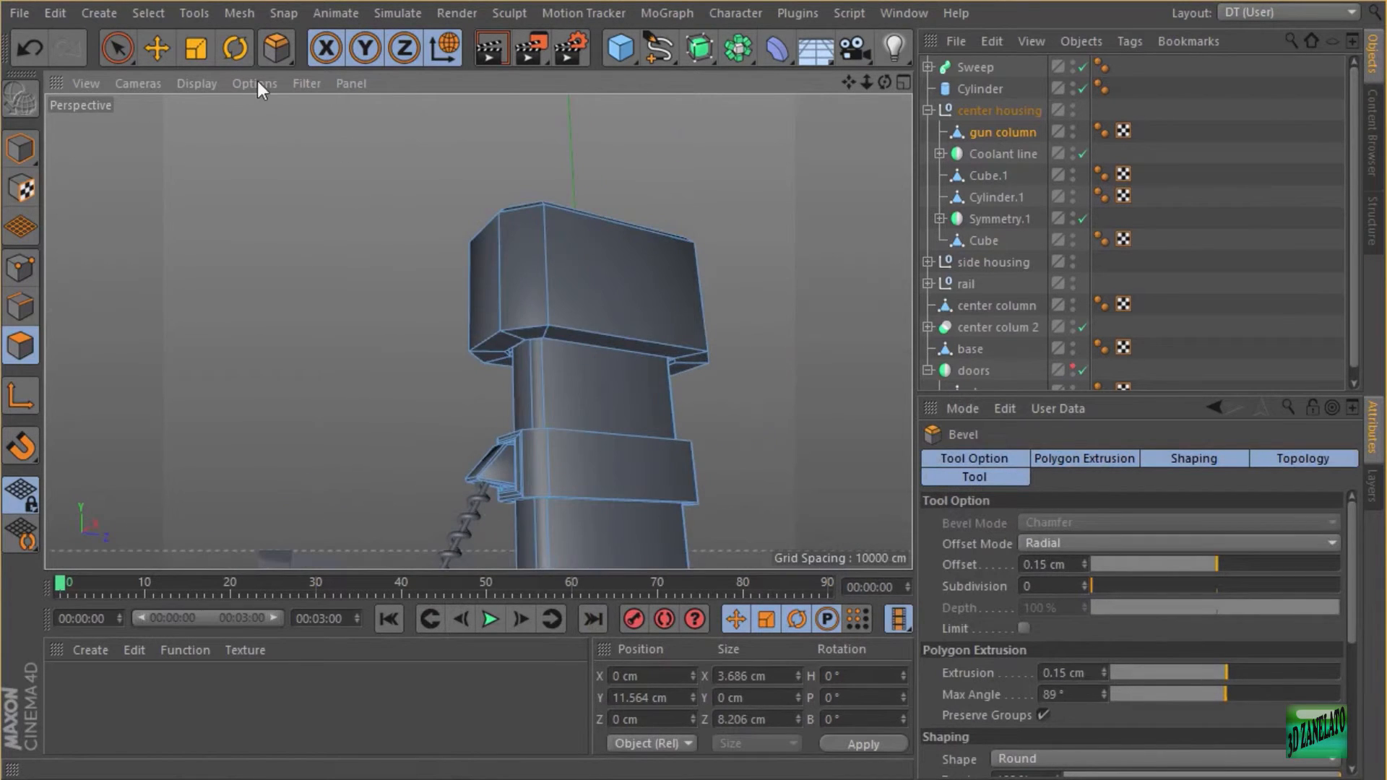
- Loop-select the edges around the underside and the upper rim of the gun column's head block in edge mode
left_click(20, 307)
scroll(557, 256, "up", 4)
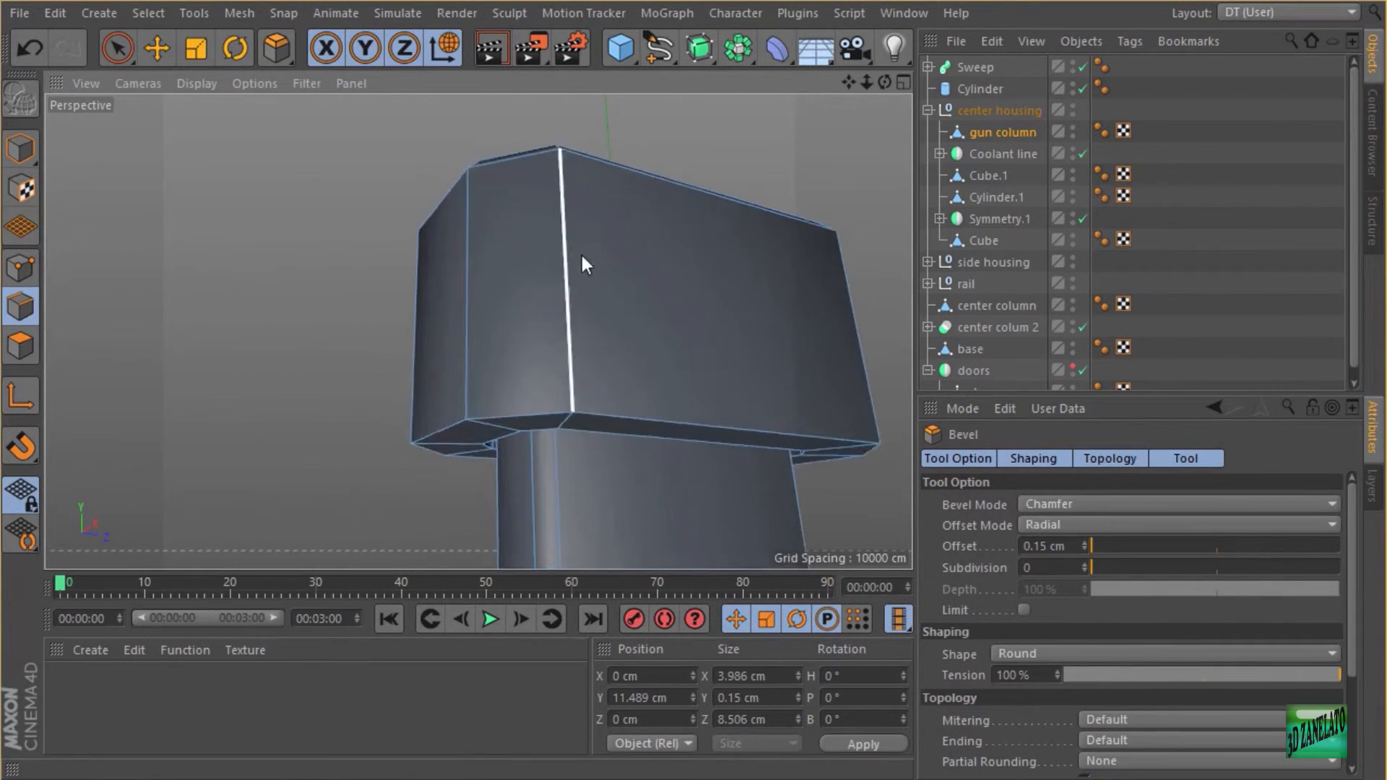
left_click_drag(582, 255, 698, 137, "alt")
key("u")
key("l")
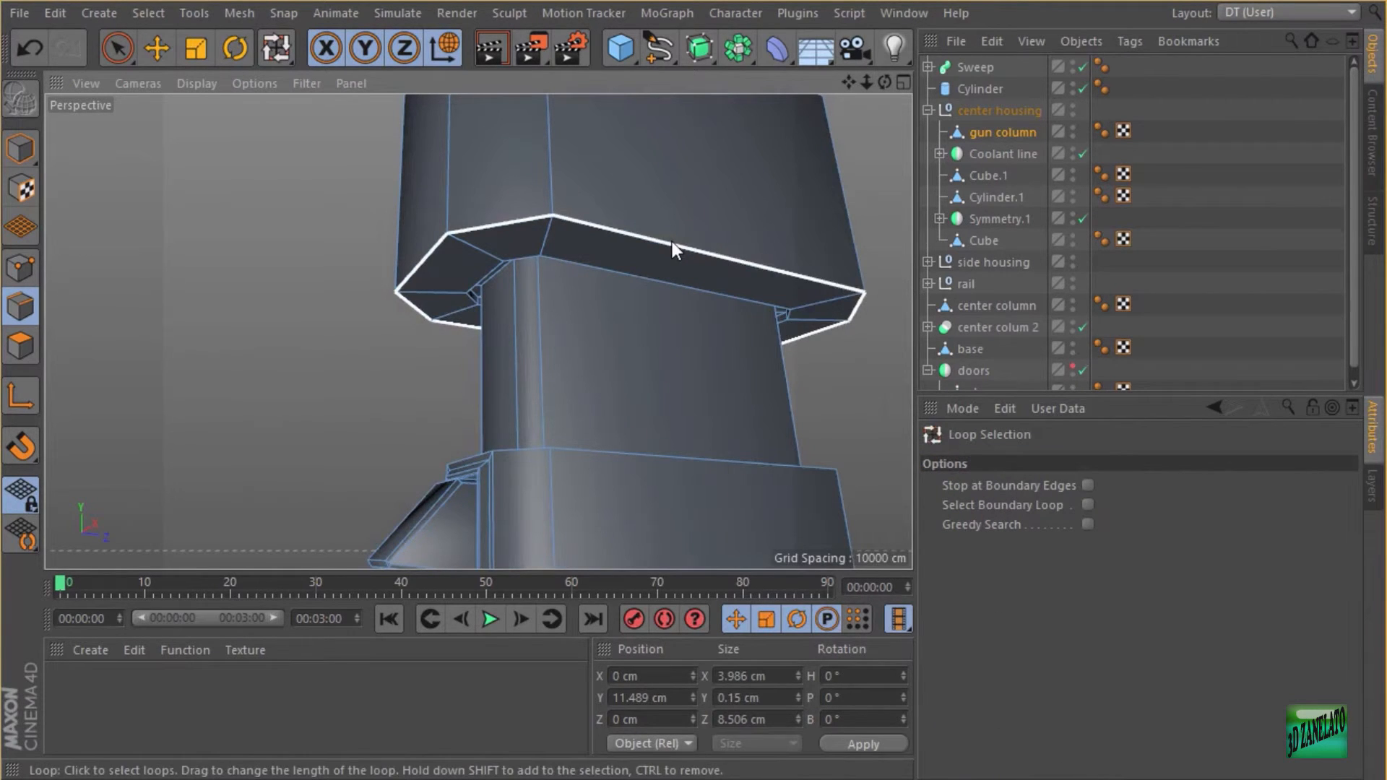
left_click(672, 245)
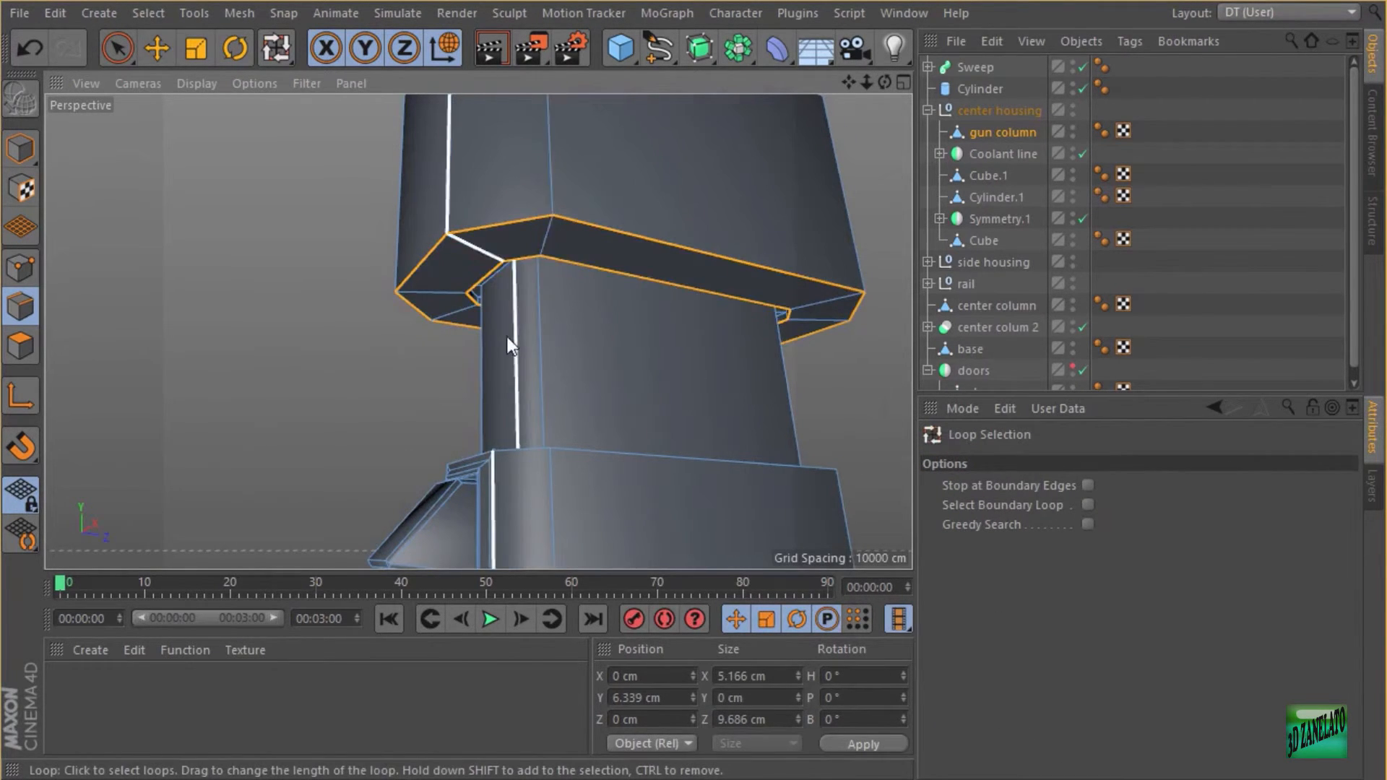
left_click_drag(506, 336, 523, 430, "alt")
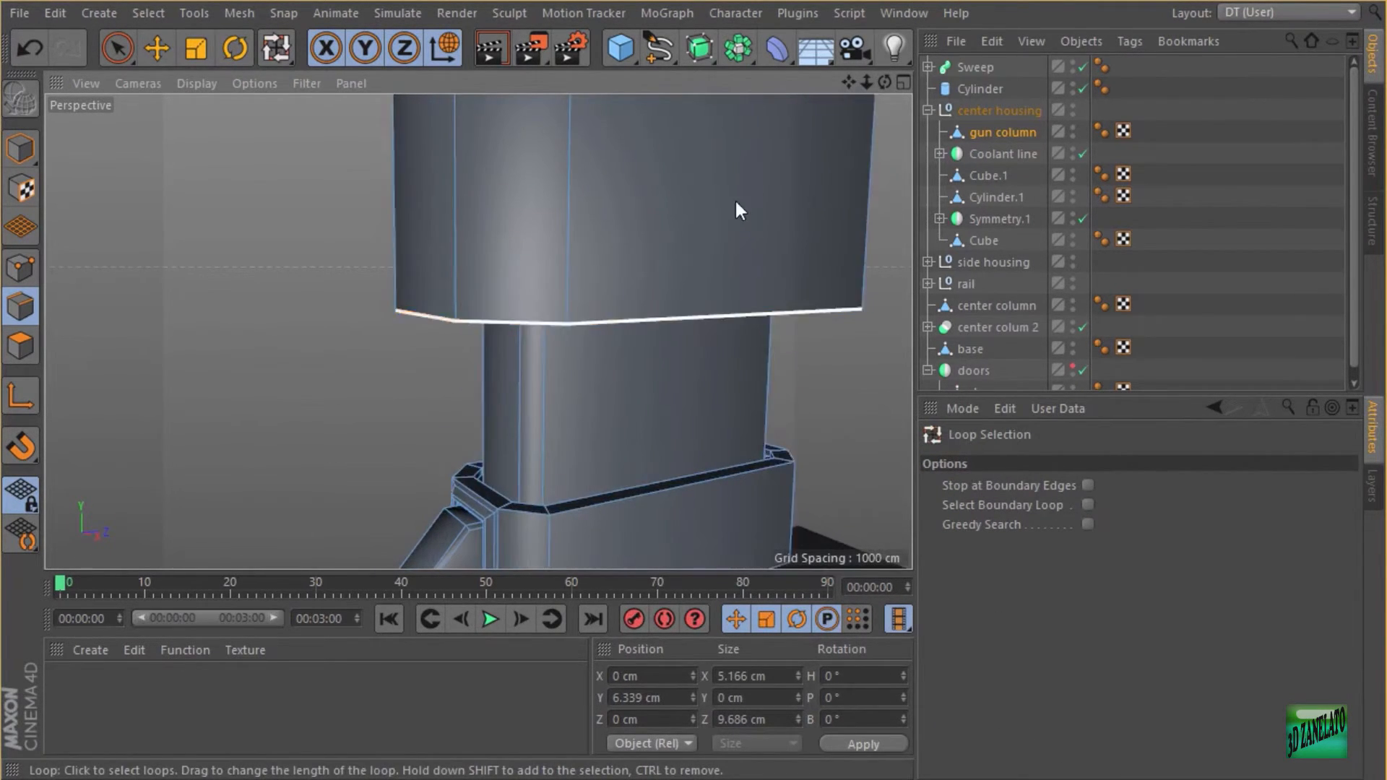
middle_click_drag(736, 201, 742, 332, "alt")
left_click_drag(743, 332, 706, 355, "alt")
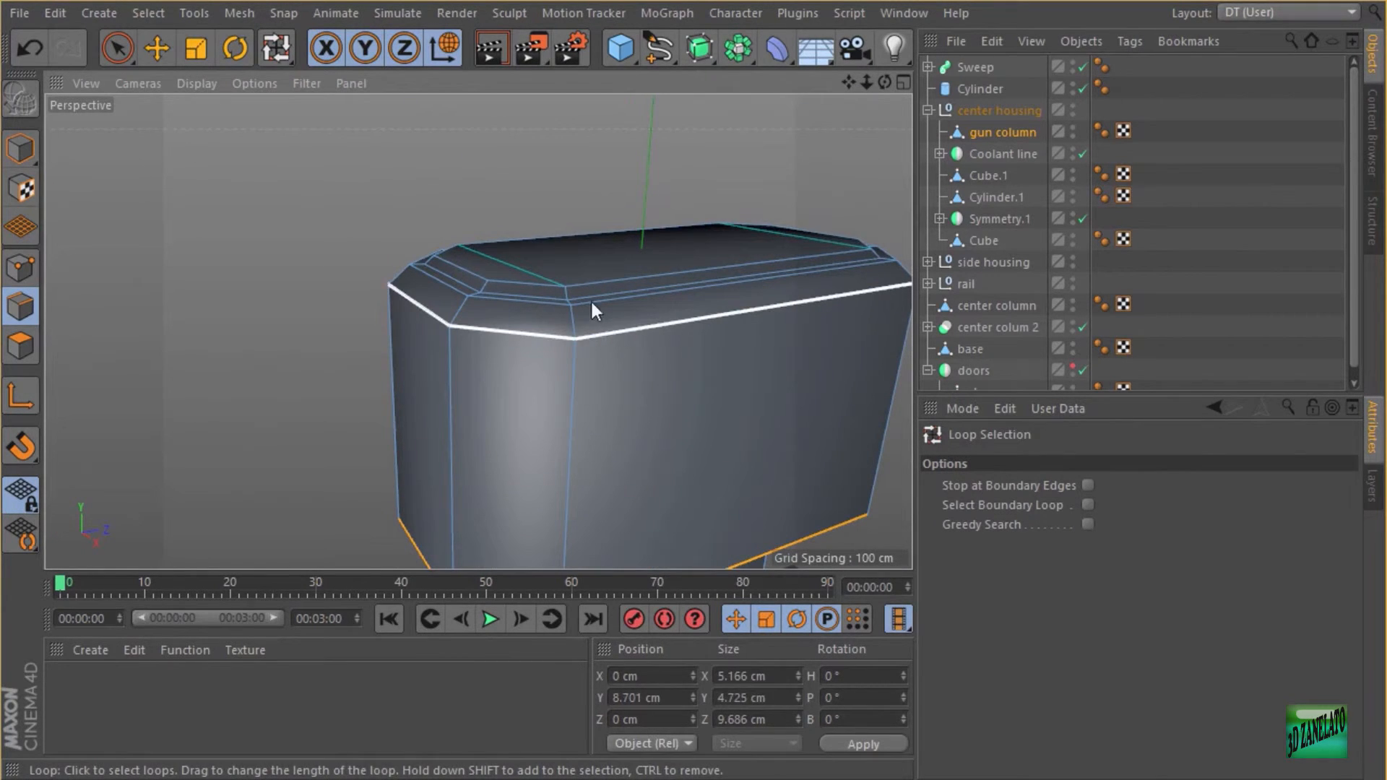
left_click(595, 331)
mouse_move(453, 233)
left_mouse_down("alt")
mouse_move(501, 131)
mouse_move(427, 228)
left_mouse_up("alt")
- Bevel the selected edge loops with an offset of about 0.05 cm and deselect the gun column
right_click(434, 185)
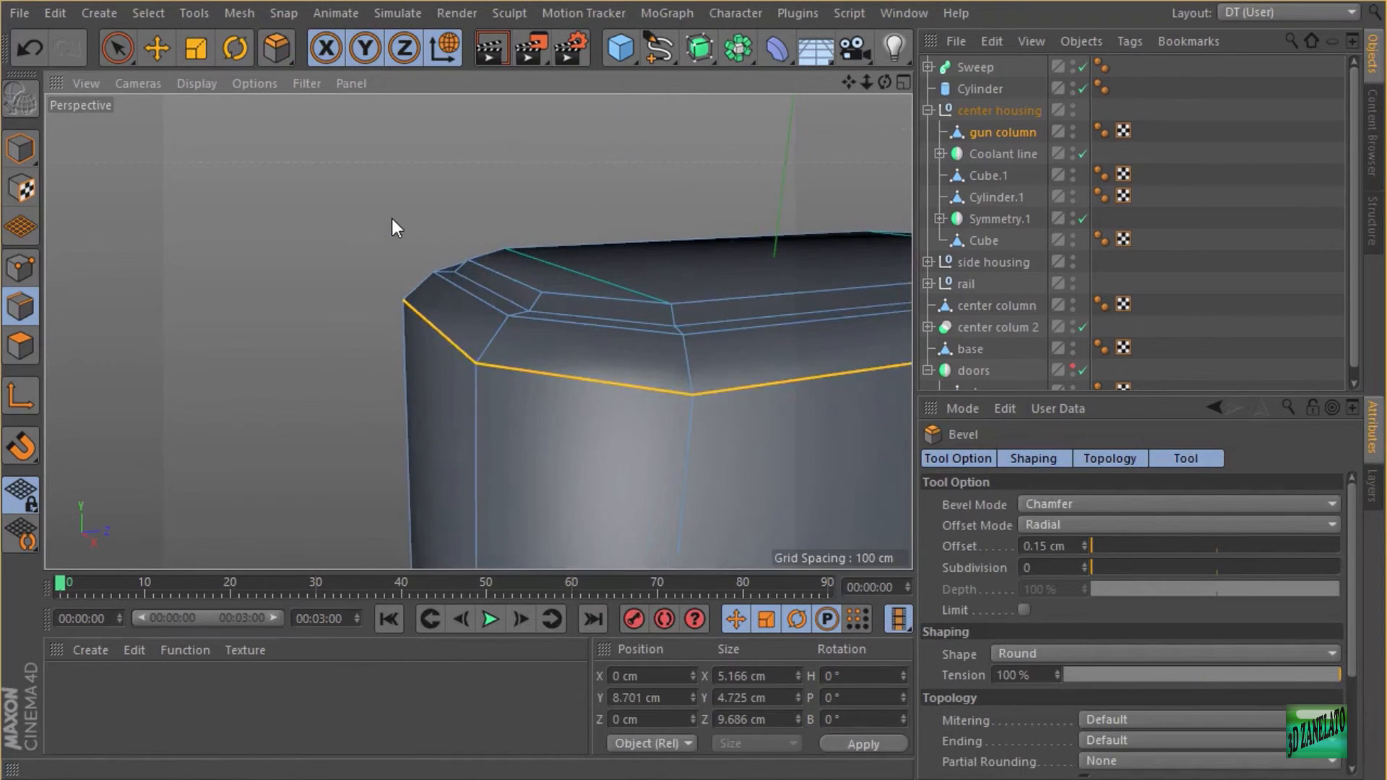
left_click_drag(391, 218, 476, 179)
scroll(407, 228, "down", 5)
left_click(1276, 180)
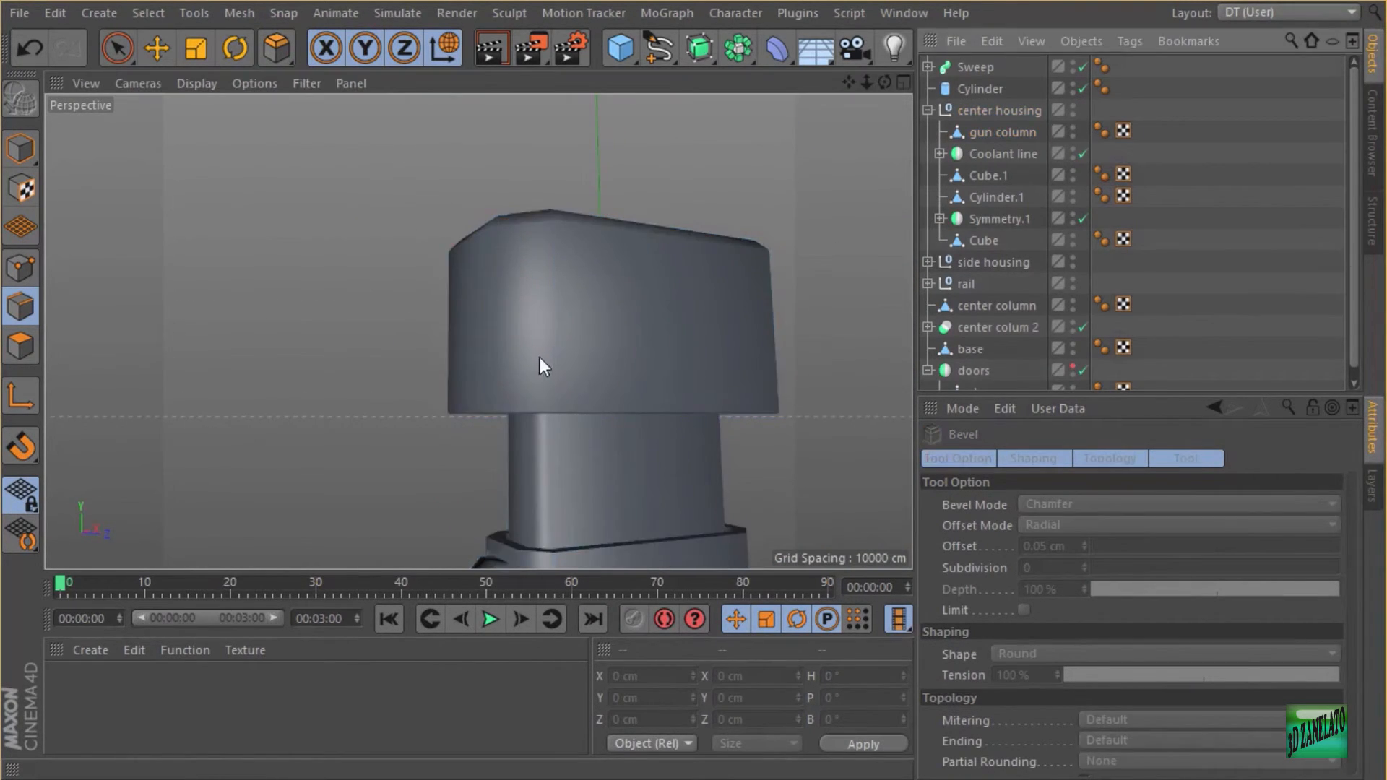
- Set the Phong Angle of the Sweep object's Phong tag to 60°
scroll(539, 357, "down", 5)
left_click_drag(518, 310, 650, 368, "alt")
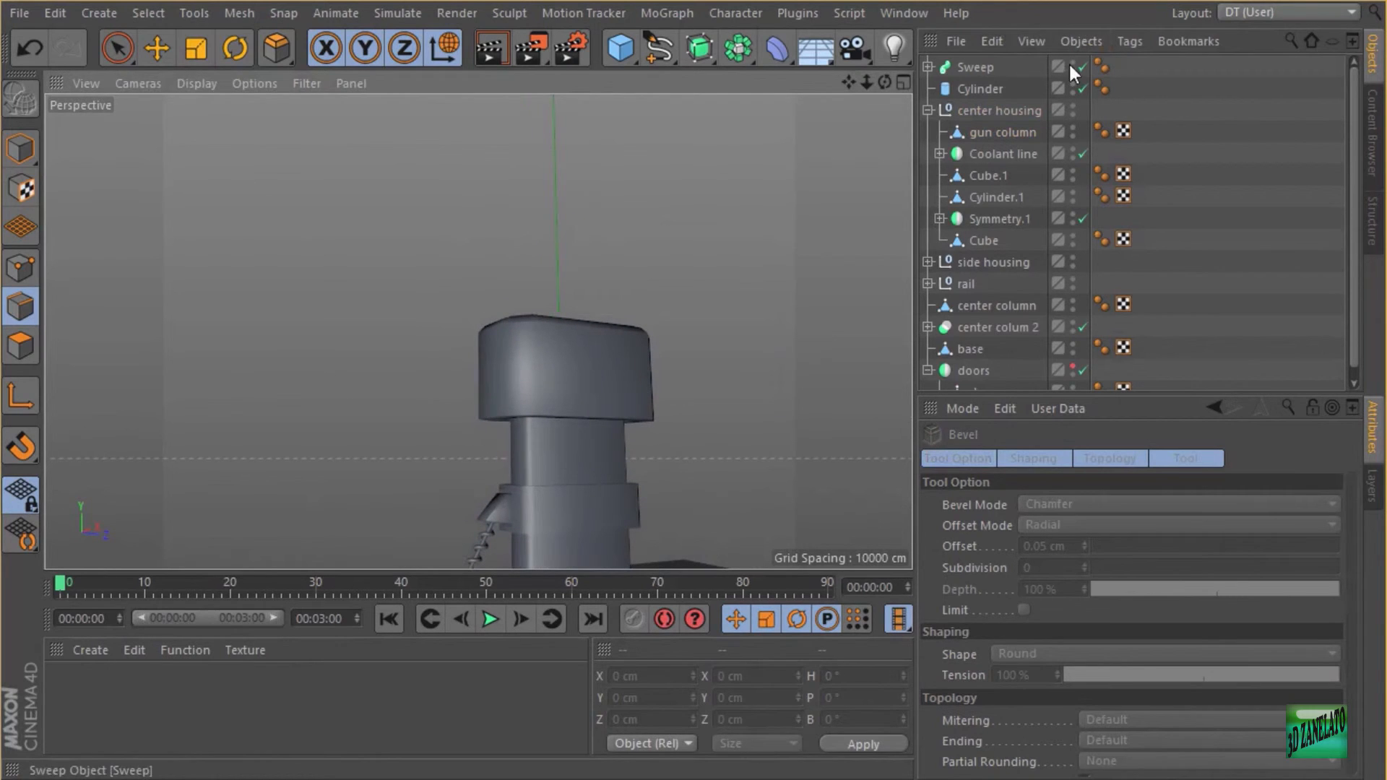
left_click(1101, 66)
left_click(1056, 524)
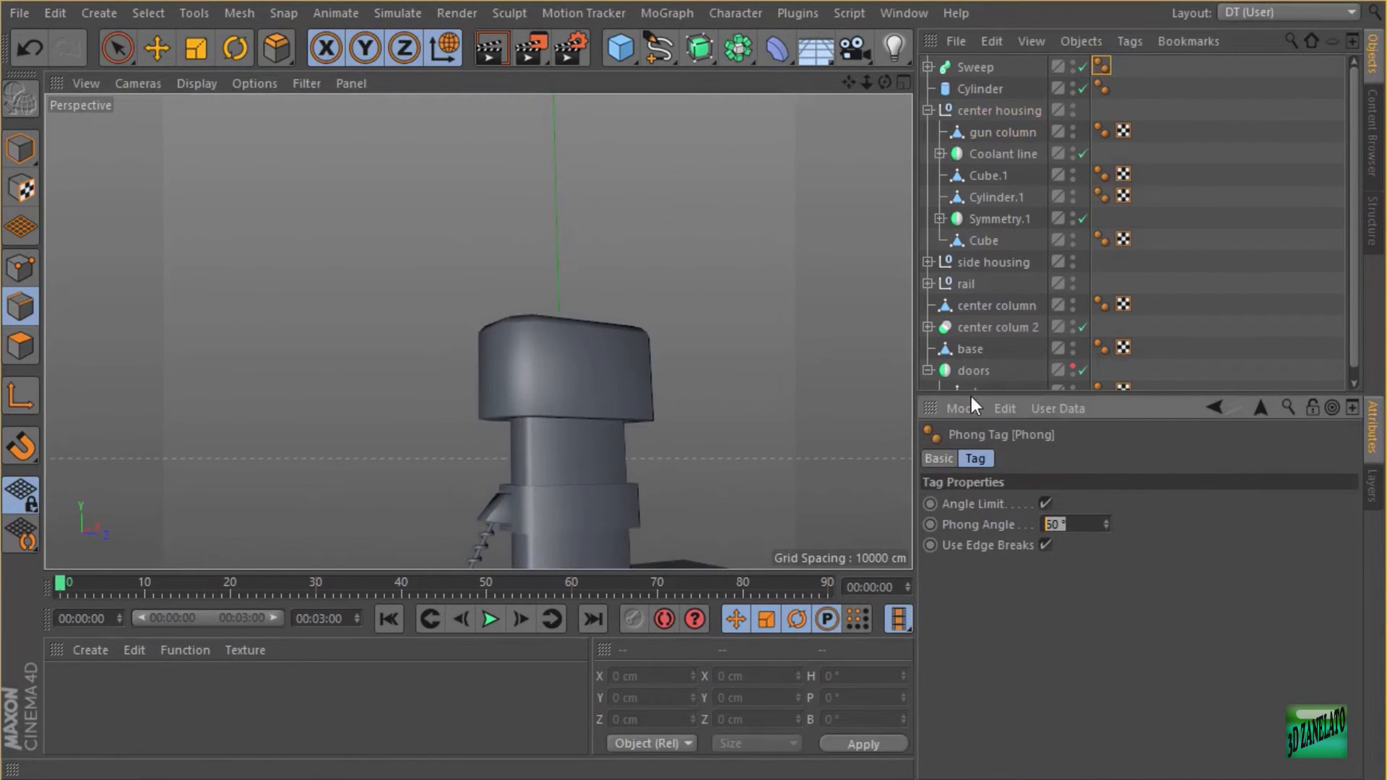
type("60")
key("Return")
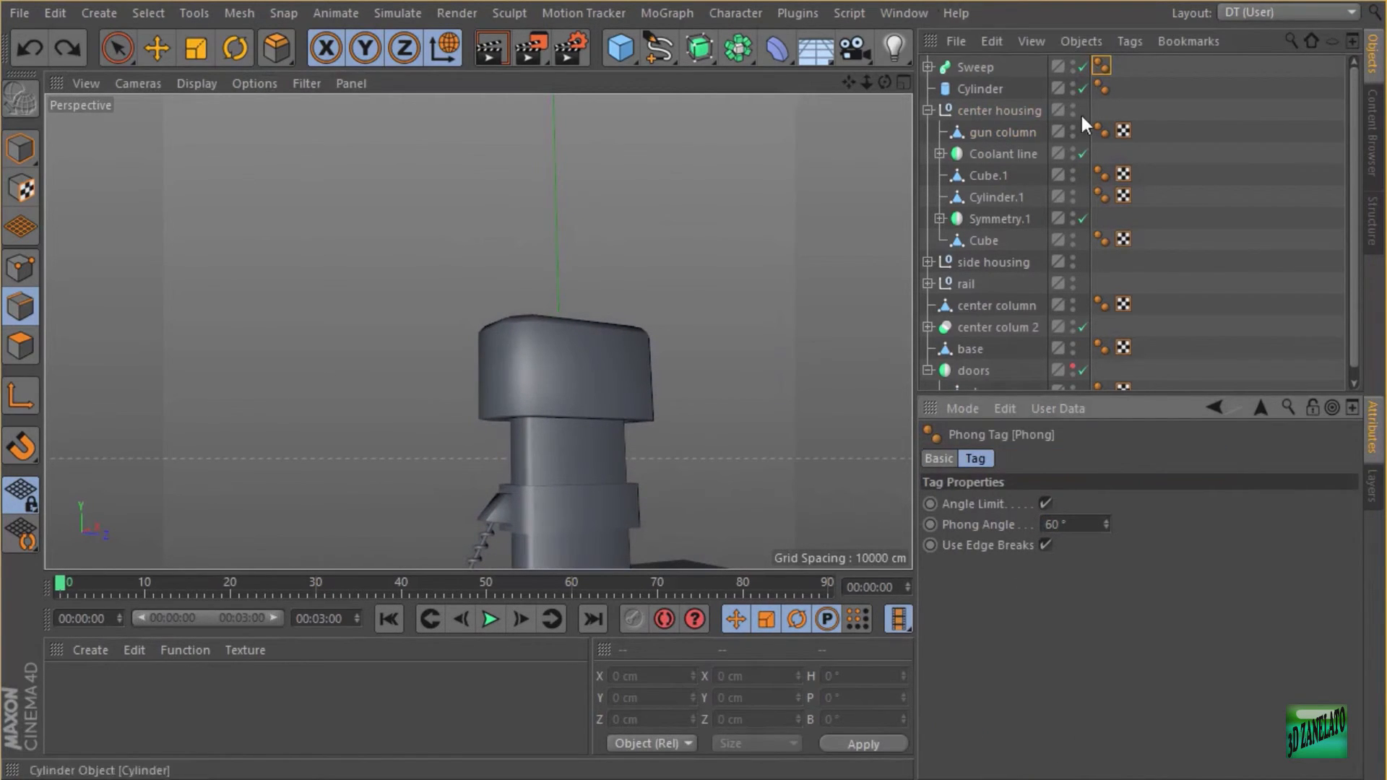
- Set the Phong Angle of the gun column's Phong tag to 30°
left_click(1101, 131)
left_click(1056, 525)
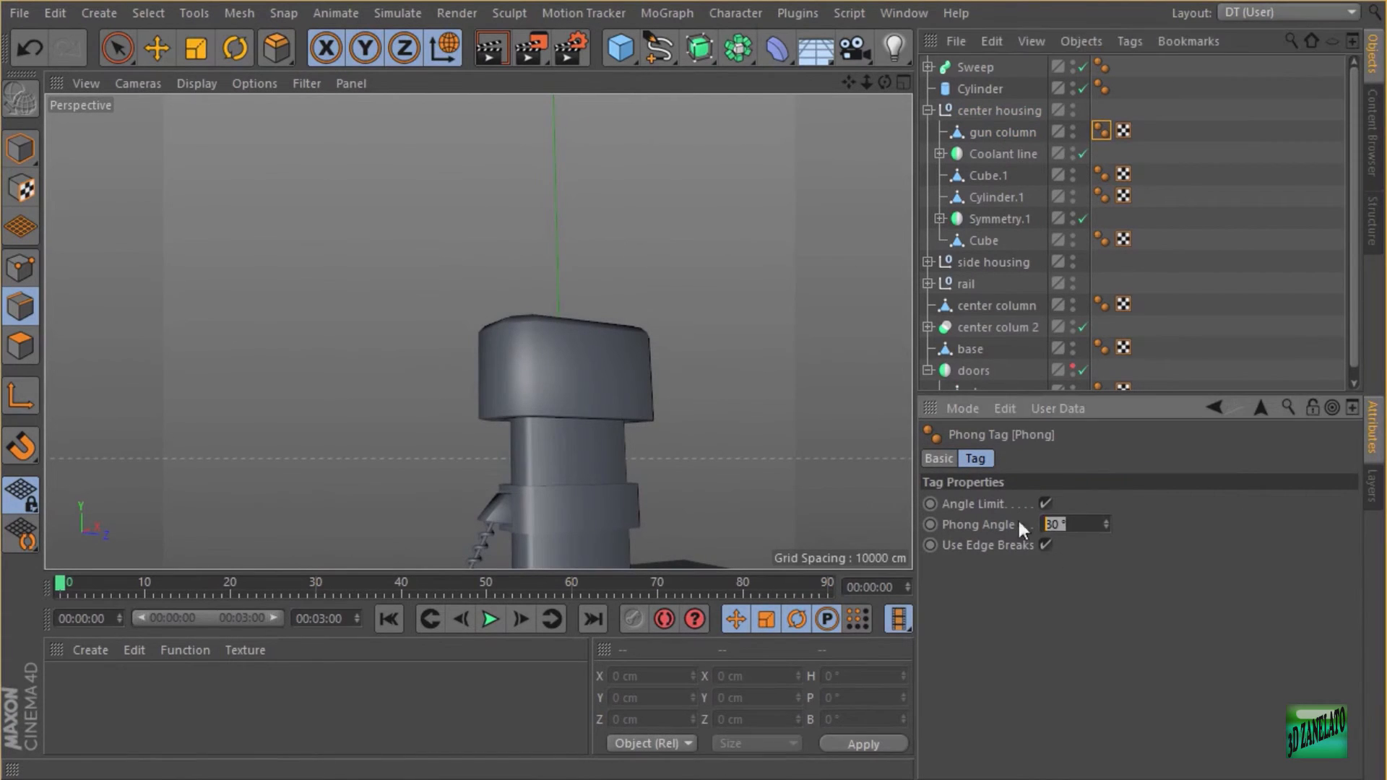
key("Return")
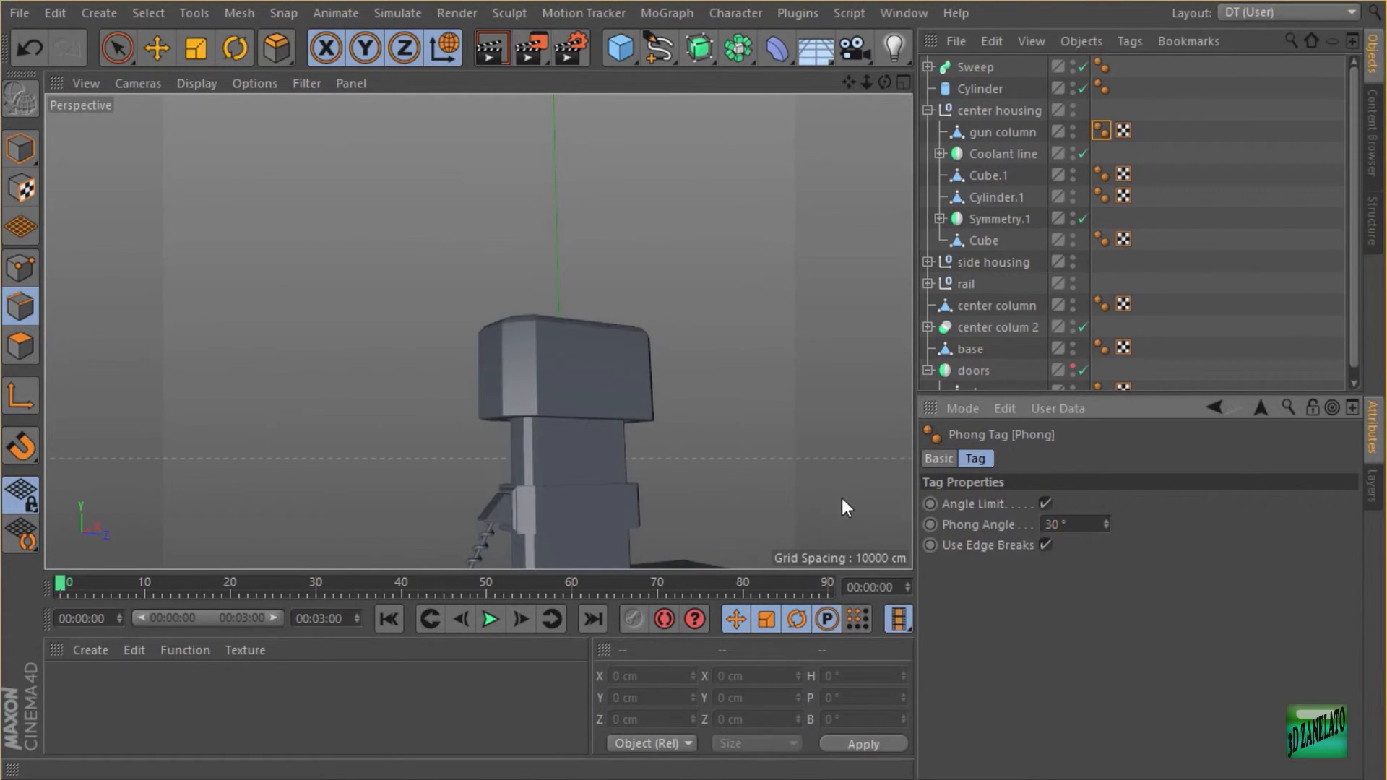
- Return to model mode with the Move tool and select the gun column
right_click_drag(374, 233, 311, 250, "alt")
left_click(20, 153)
left_click(156, 46)
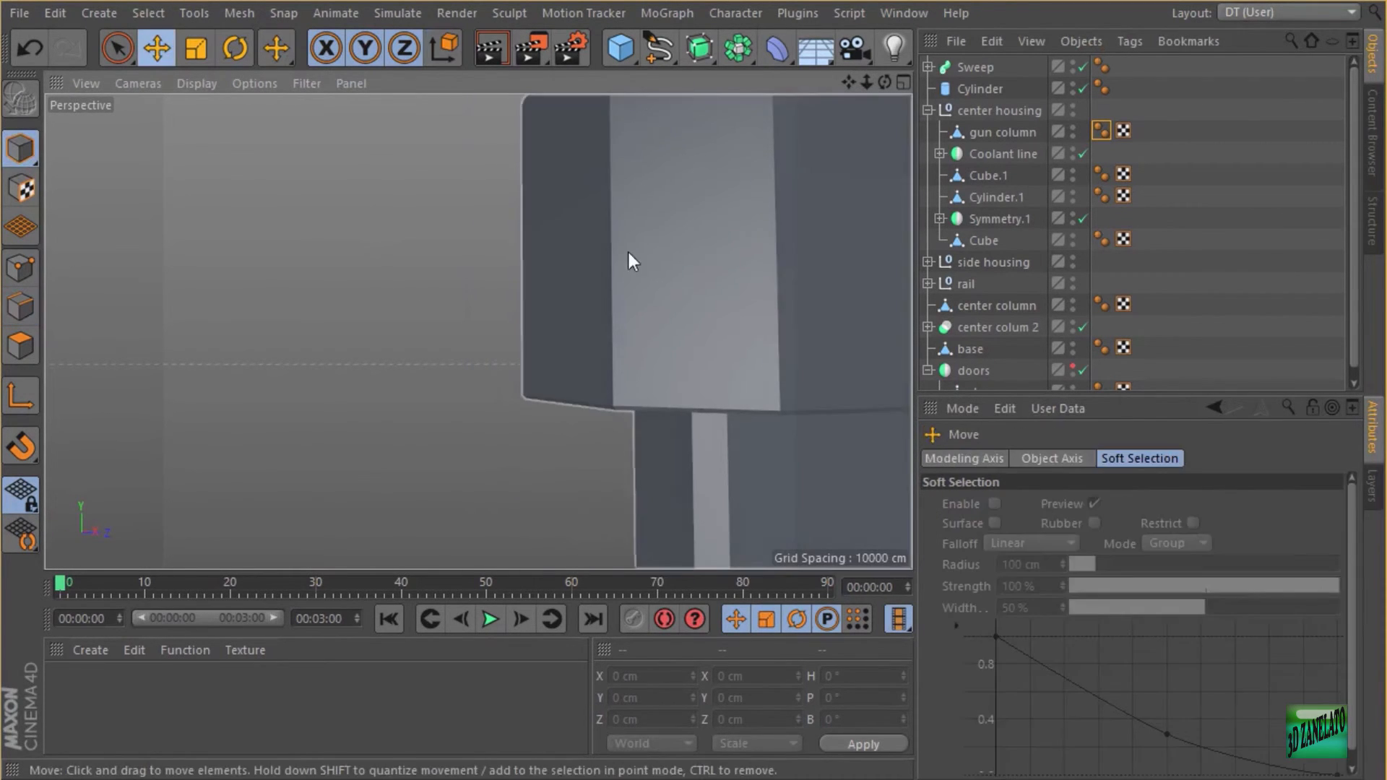
left_click(877, 298)
- Examine the finished gun column and its proportions against the center housing and base from several angles and distances
right_click_drag(878, 298, 769, 319, "alt")
middle_click_drag(768, 319, 609, 218, "alt")
left_click_drag(609, 218, 580, 296, "alt")
right_click_drag(580, 297, 523, 336, "alt")
middle_click_drag(524, 336, 422, 188, "alt")
left_click_drag(422, 188, 613, 216, "alt")
middle_click_drag(535, 194, 532, 218, "alt")
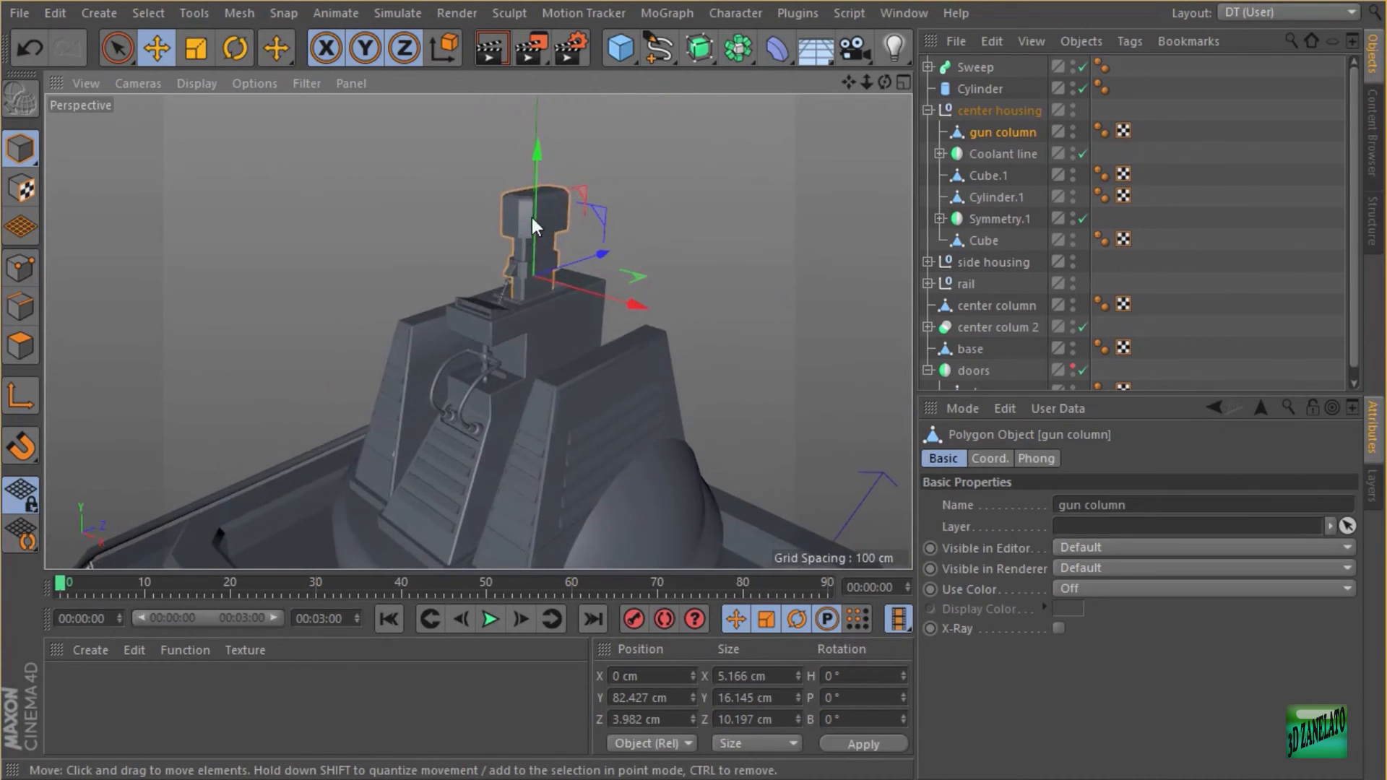
right_click_drag(532, 218, 556, 206, "alt")
left_click_drag(573, 336, 449, 319, "alt")
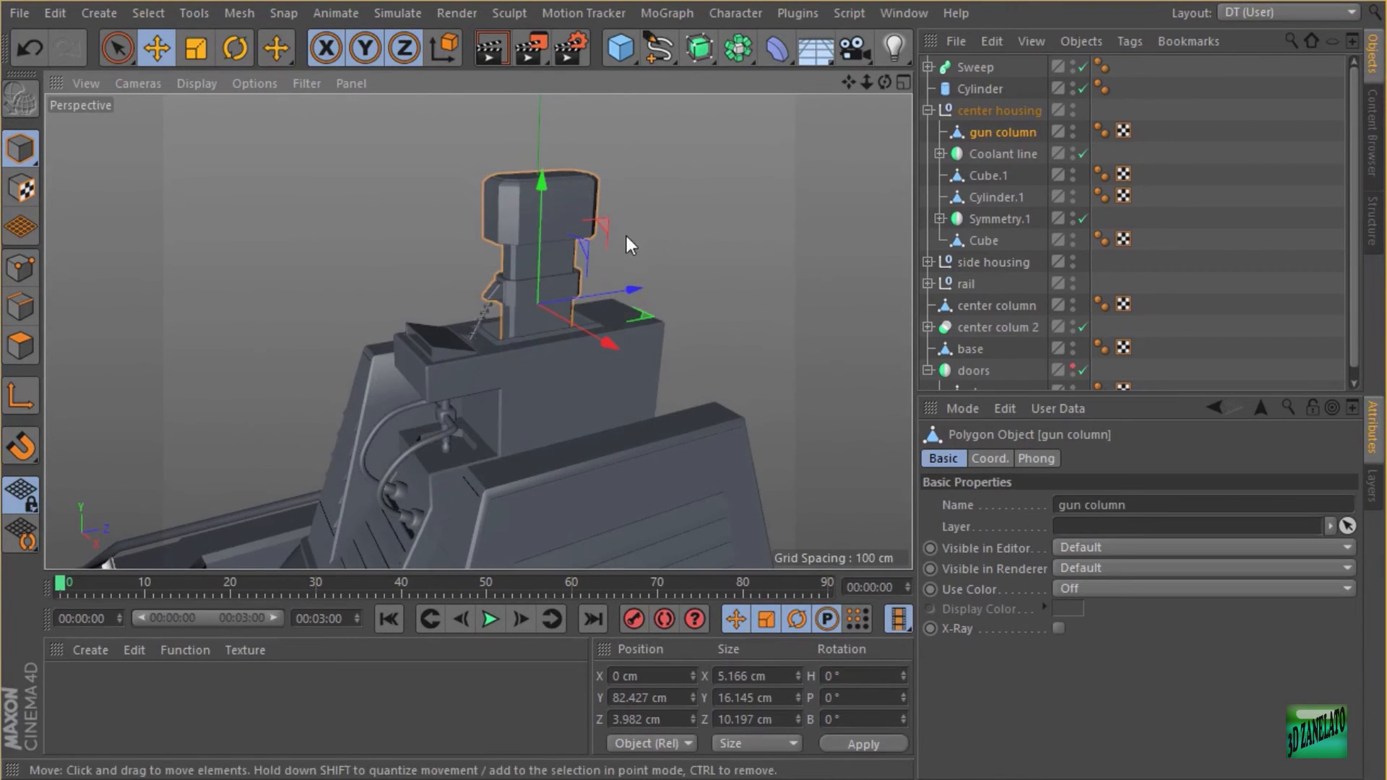
left_click_drag(626, 235, 643, 232, "alt")
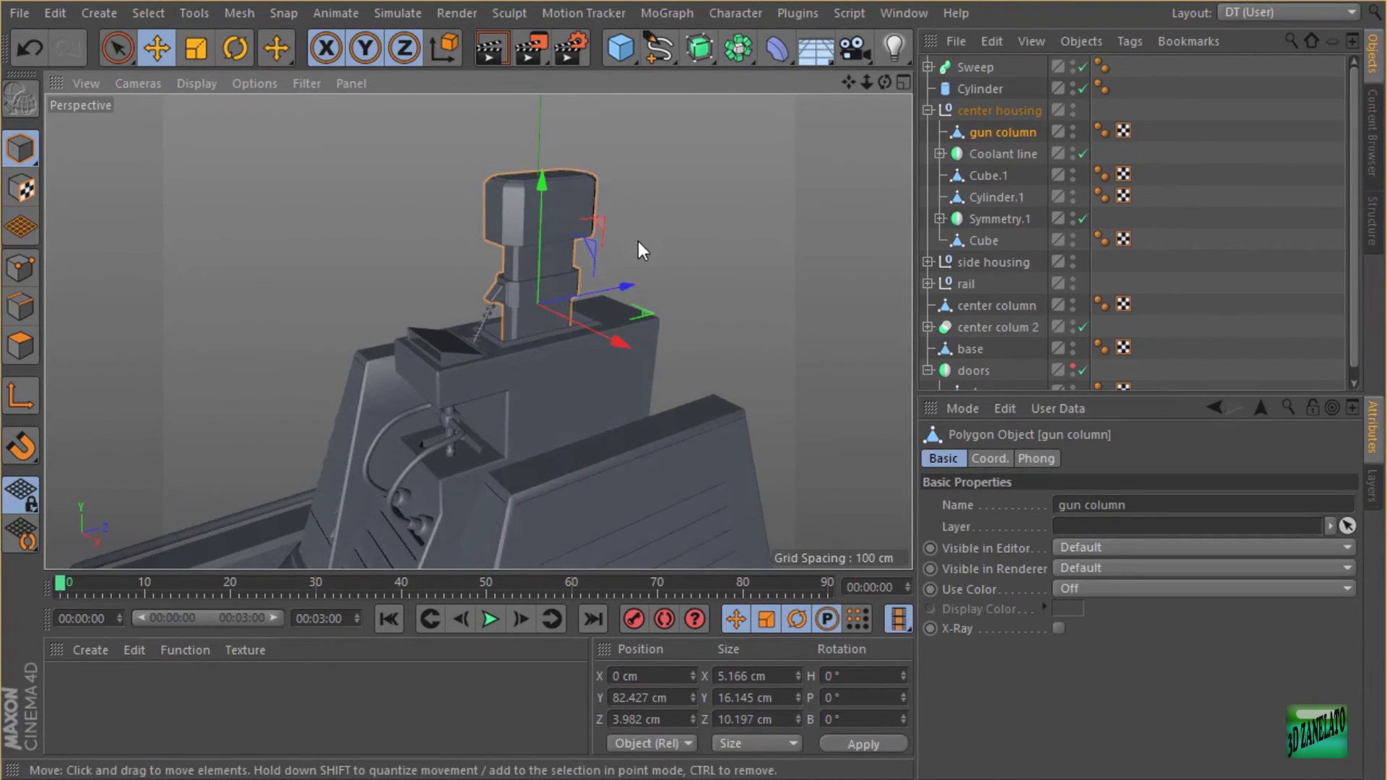
right_click_drag(635, 242, 629, 251, "alt")
left_click_drag(629, 251, 693, 246, "alt")
right_click_drag(696, 247, 650, 253, "alt")
left_click_drag(650, 252, 640, 227, "alt")
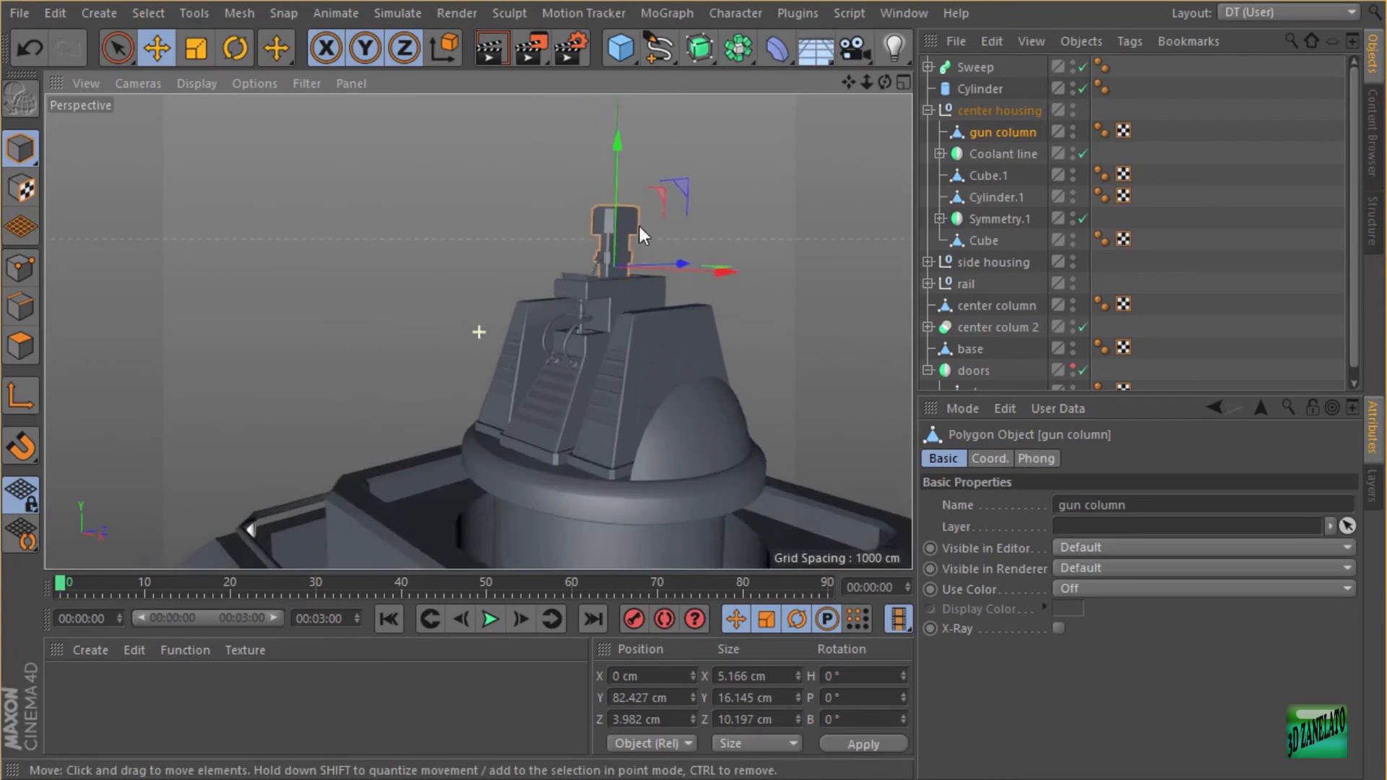
right_click_drag(639, 226, 638, 196, "alt")
left_click_drag(638, 197, 614, 239, "alt")
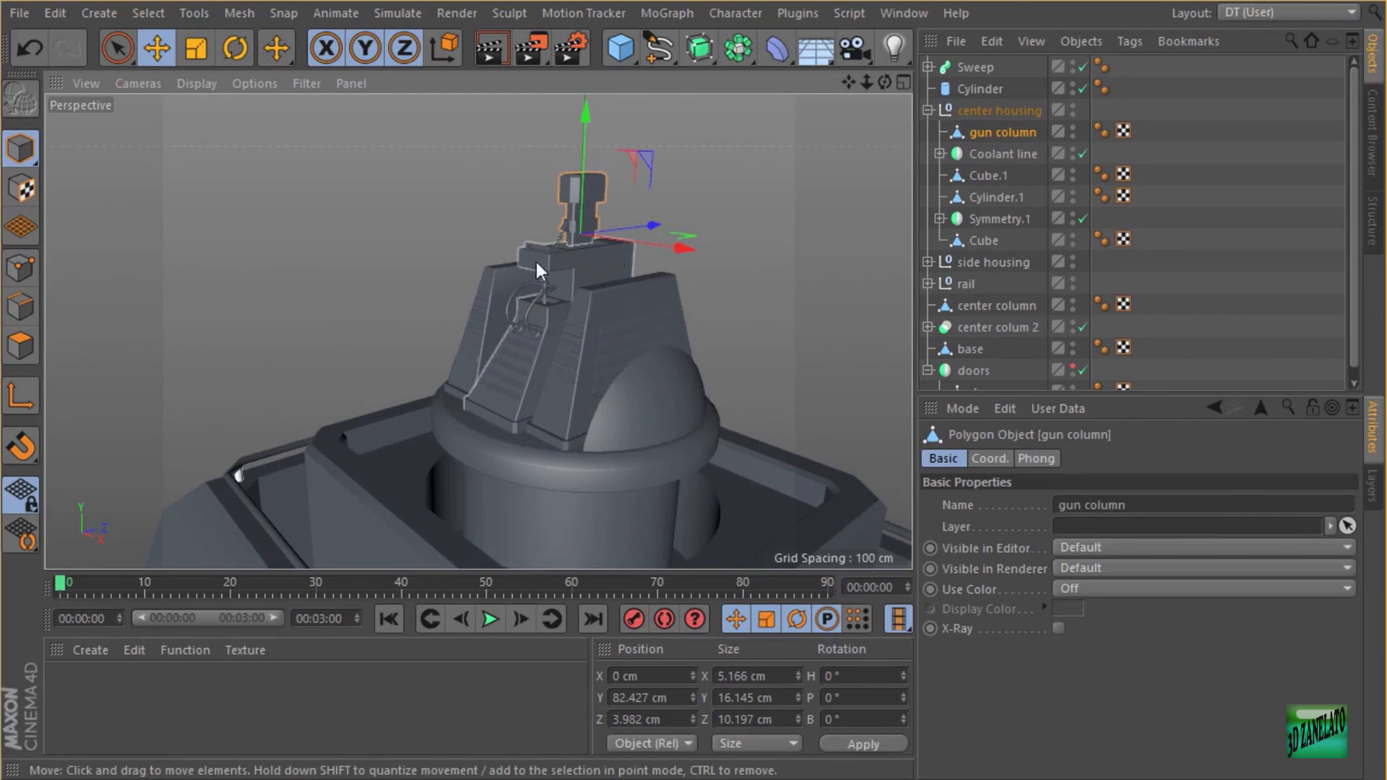
left_click_drag(462, 236, 463, 241, "alt")
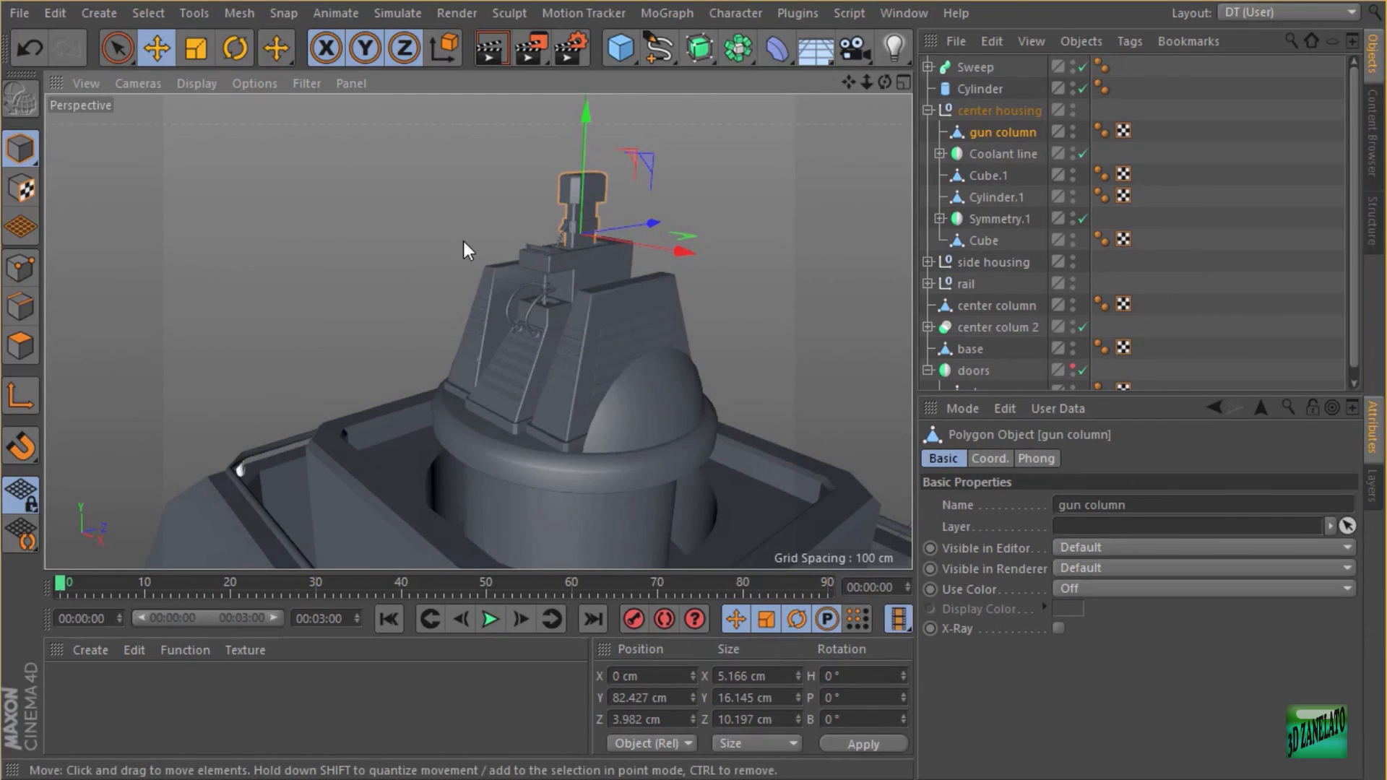